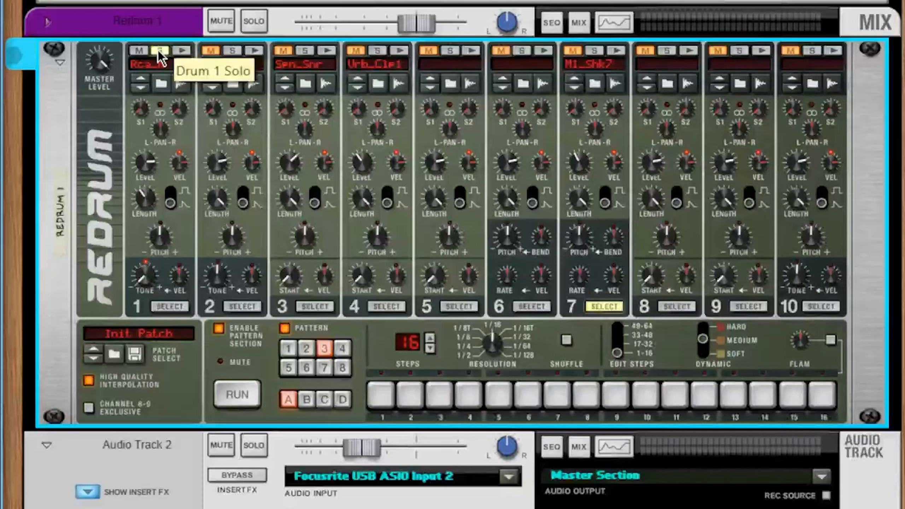
Audition the samples on Redrum drum channels 1, 3, 4 and 7
{"action": "left_click", "coordinate": [187, 51]}
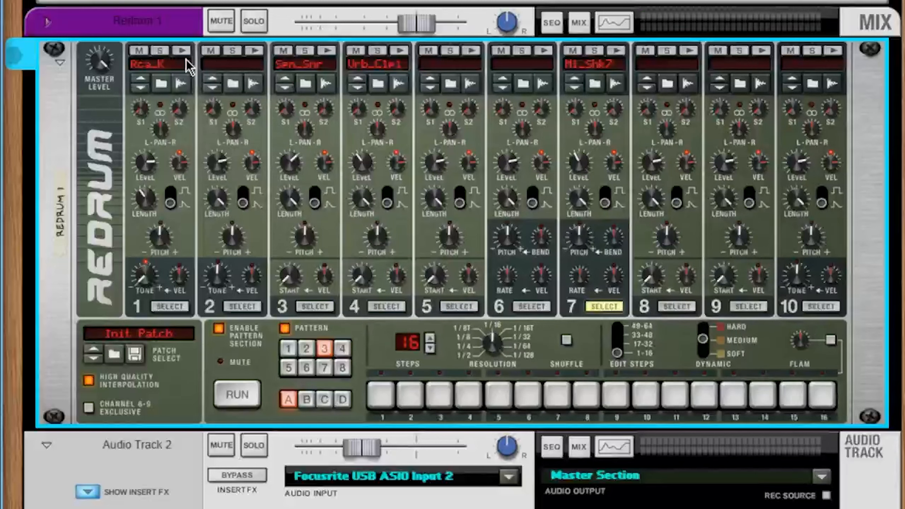
{"action": "left_click", "coordinate": [187, 53]}
{"action": "left_click", "coordinate": [326, 50]}
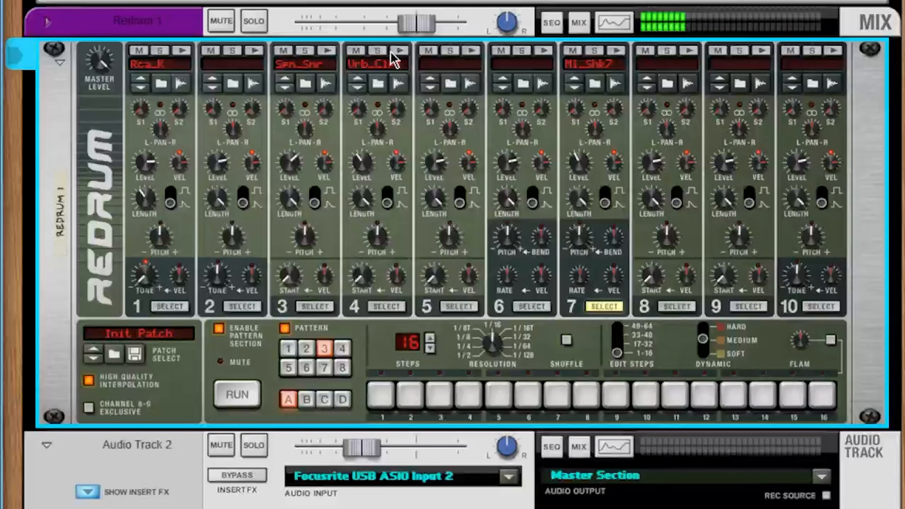
{"action": "left_click", "coordinate": [399, 51]}
{"action": "left_click", "coordinate": [609, 53]}
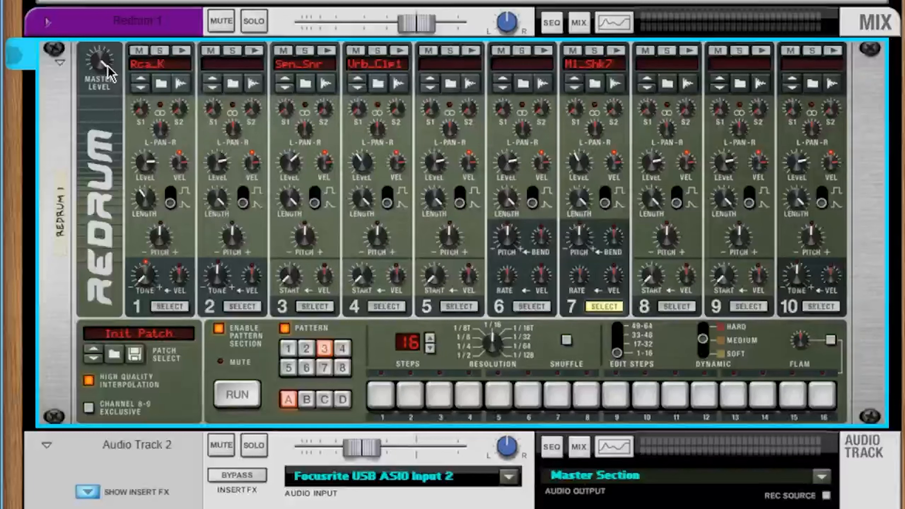
Save the Redrum patch as "How I met your mother drums" in the 2022 Patches folder
{"action": "mouse_move", "coordinate": [109, 73]}
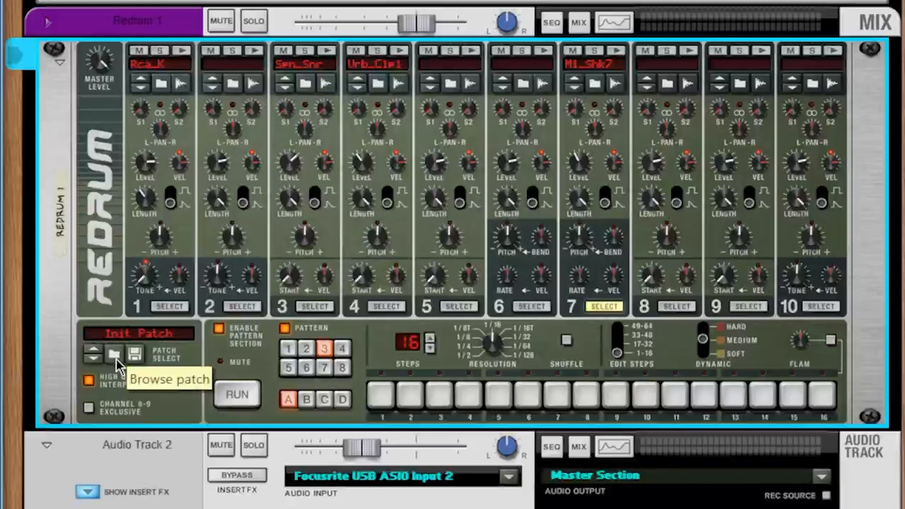
{"action": "left_click", "coordinate": [139, 358]}
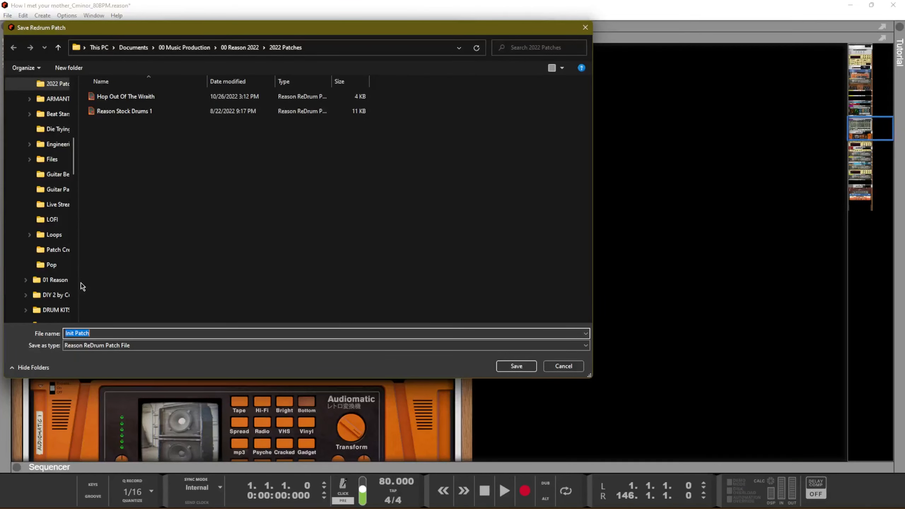
{"action": "type", "text": "How"}
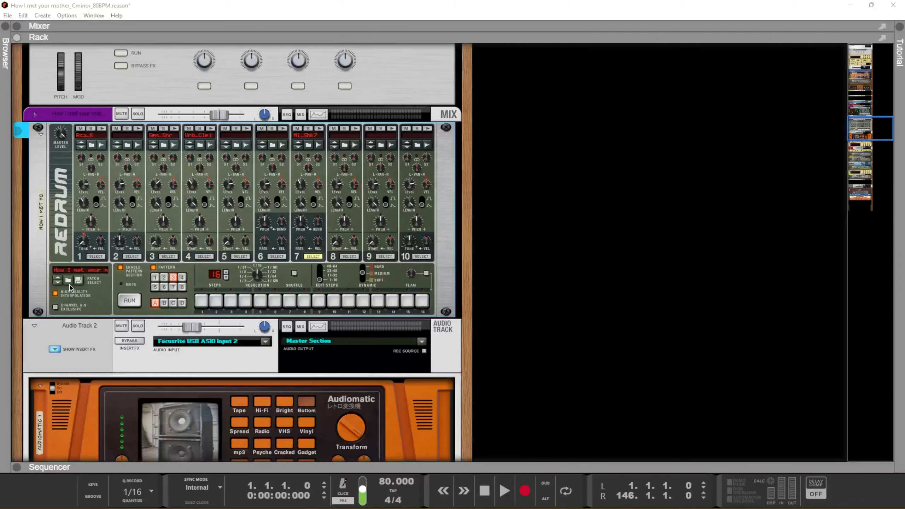
Browse the saved Redrum patches, load Hop Out Of The Wraith, and switch back to How I met your mother drums
{"action": "left_click", "coordinate": [67, 282]}
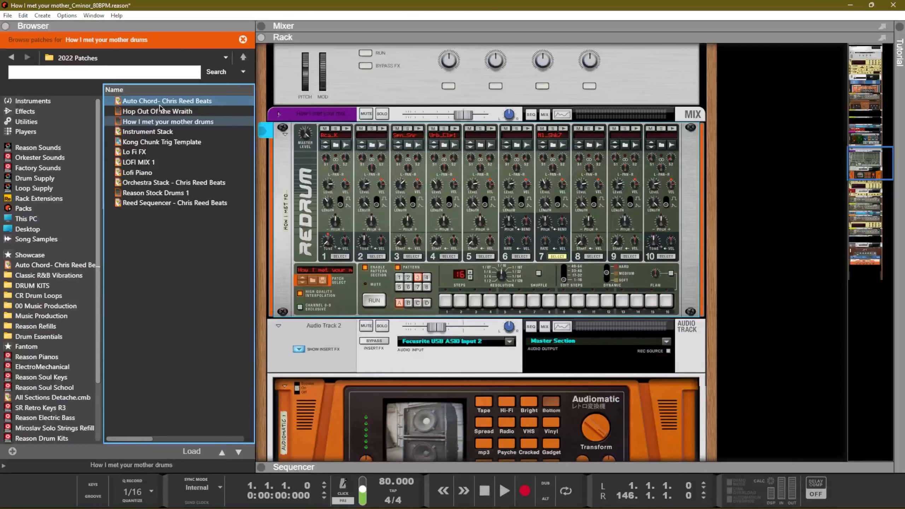
{"action": "left_click", "coordinate": [157, 111]}
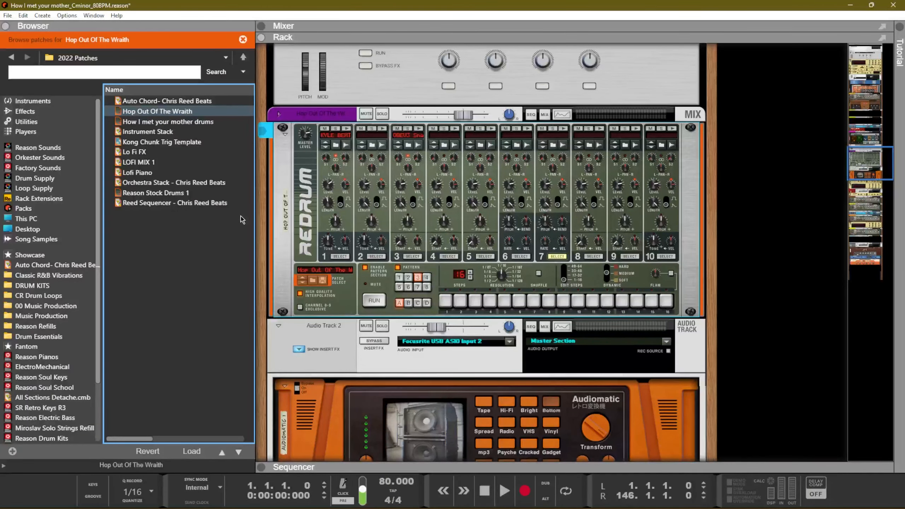
{"action": "left_click", "coordinate": [167, 122]}
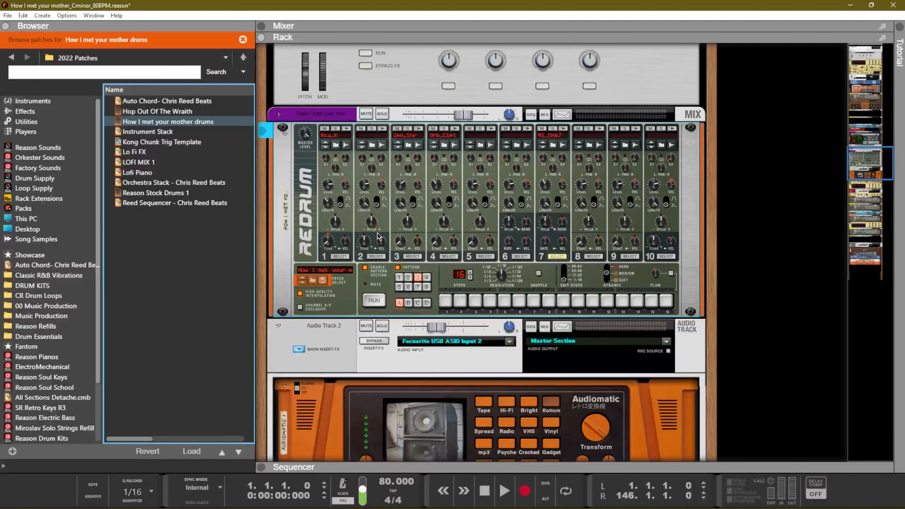
Load the Reason Stock Drums 1 patch into Redrum and audition drum channel 1
{"action": "left_click_drag", "start_coordinate": [157, 193], "coordinate": [406, 197]}
{"action": "left_click", "coordinate": [350, 135]}
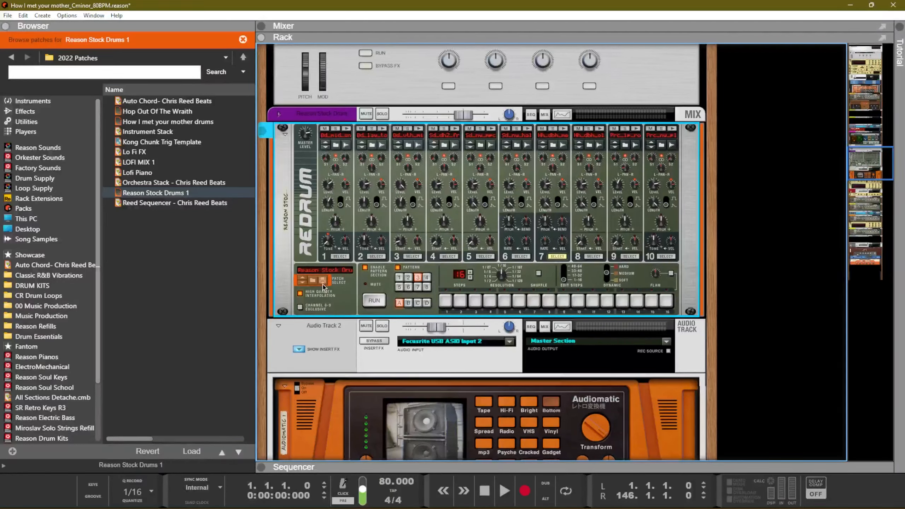
{"action": "left_click", "coordinate": [346, 129]}
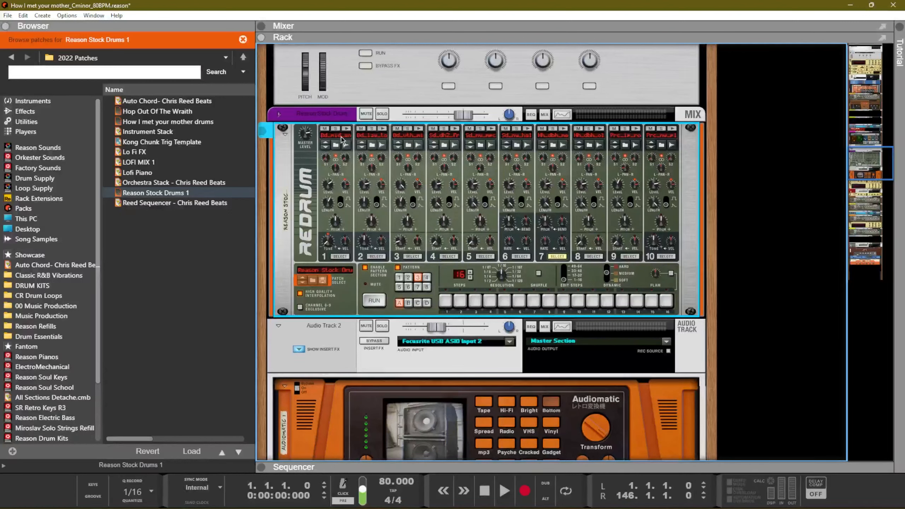
Edit drum 1's Bd_mid_snax.wav sample, selecting its tail from about 0.38 to the end, and close the sample editor
{"action": "right_click", "coordinate": [341, 139]}
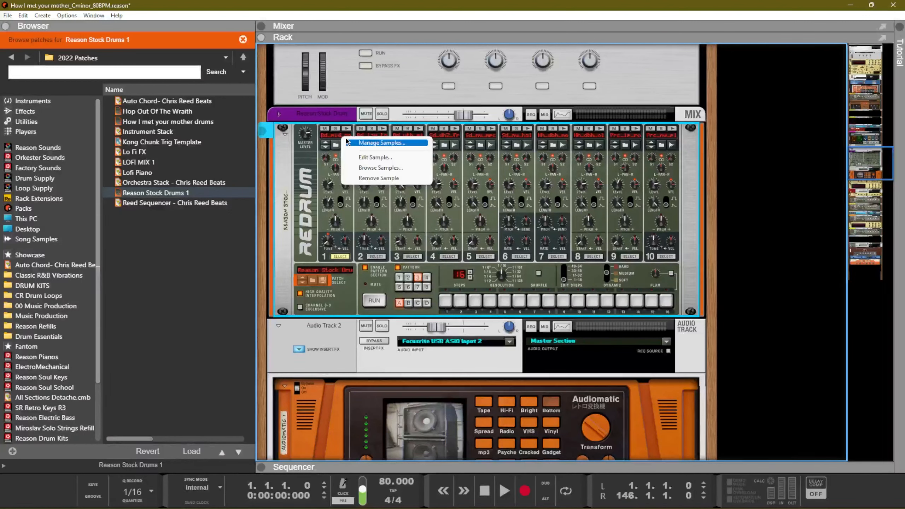
{"action": "left_click", "coordinate": [361, 161]}
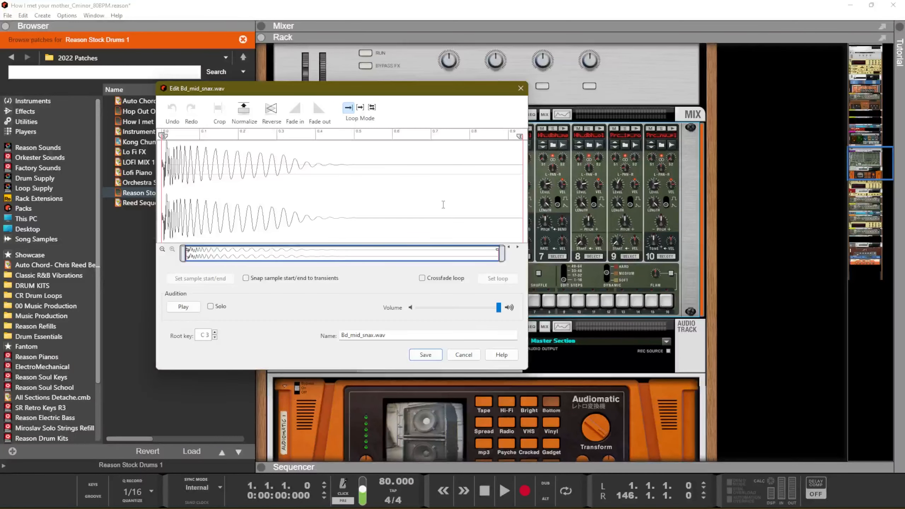
{"action": "left_click_drag", "start_coordinate": [310, 186], "coordinate": [610, 195]}
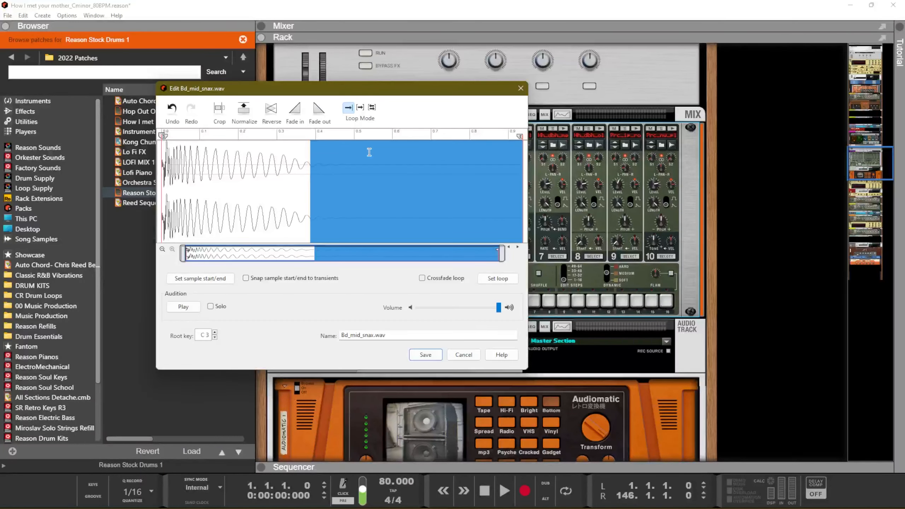
{"action": "left_click", "coordinate": [463, 354]}
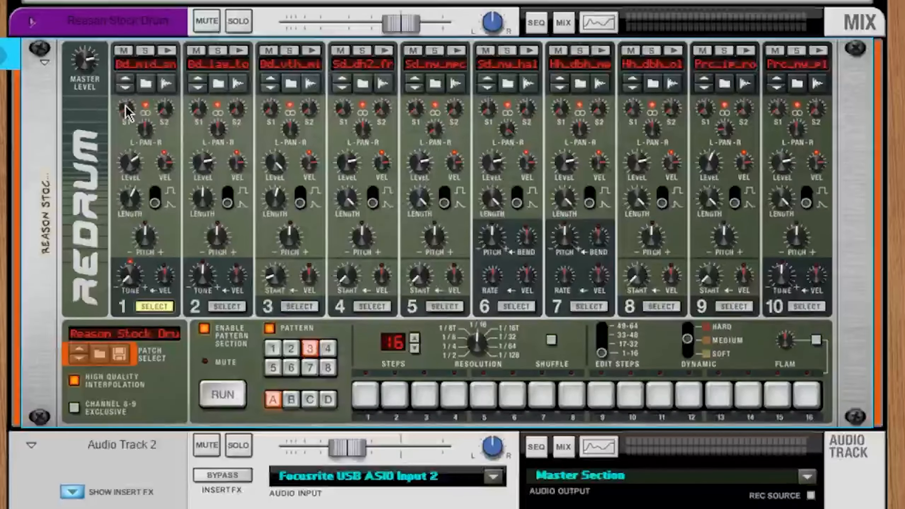
Try to save the Reason Stock Drums 1 patch with the edited kick sample
{"action": "left_click", "coordinate": [118, 354]}
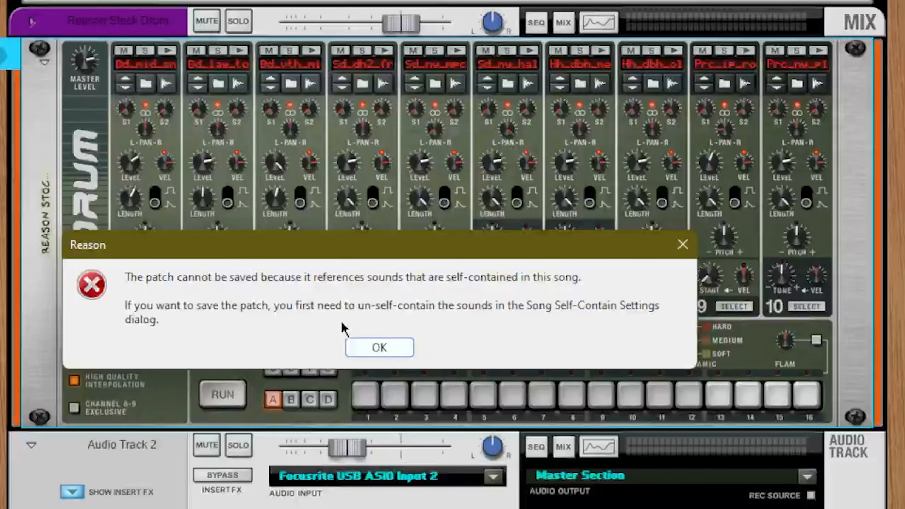
{"action": "left_click", "coordinate": [401, 348]}
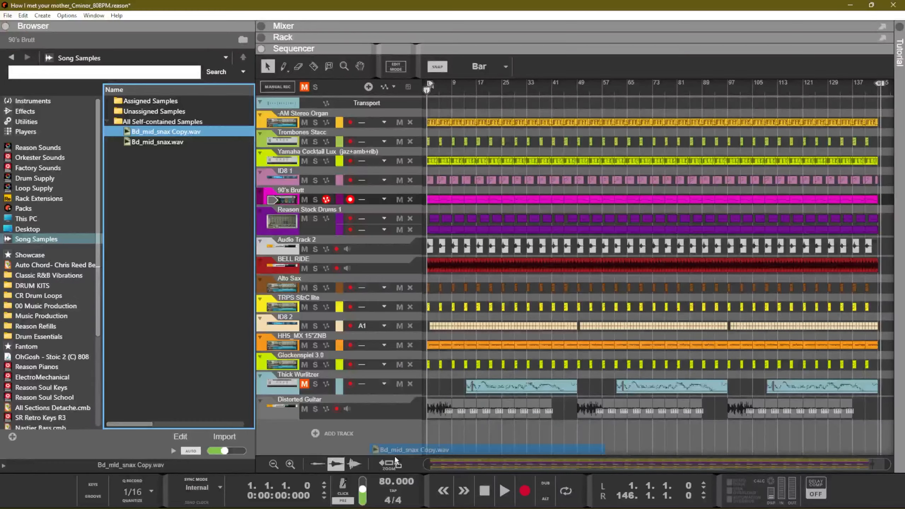
Add Bd_mid_snax Copy.wav from the self-contained song samples to the sequencer
{"action": "left_click_drag", "start_coordinate": [166, 131], "coordinate": [442, 448]}
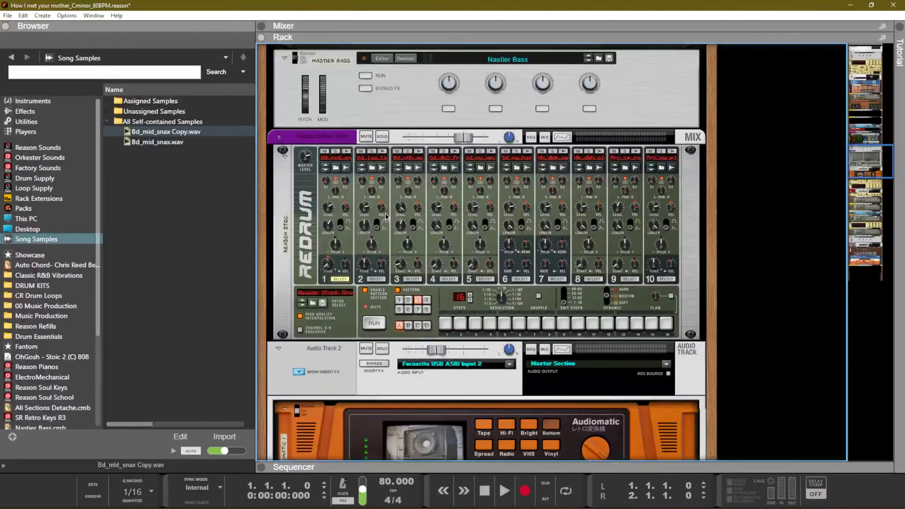
Load the Kick 1 sample from the Documents folder onto drum 1, and bring up the patch save dialog without saving
{"action": "left_click", "coordinate": [26, 275]}
{"action": "left_click", "coordinate": [26, 286]}
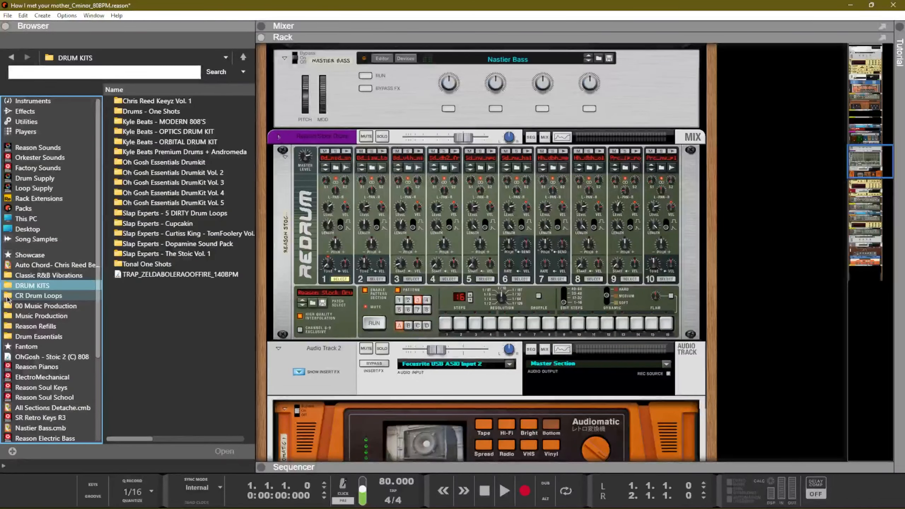
{"action": "left_click", "coordinate": [18, 299]}
{"action": "left_click", "coordinate": [18, 305]}
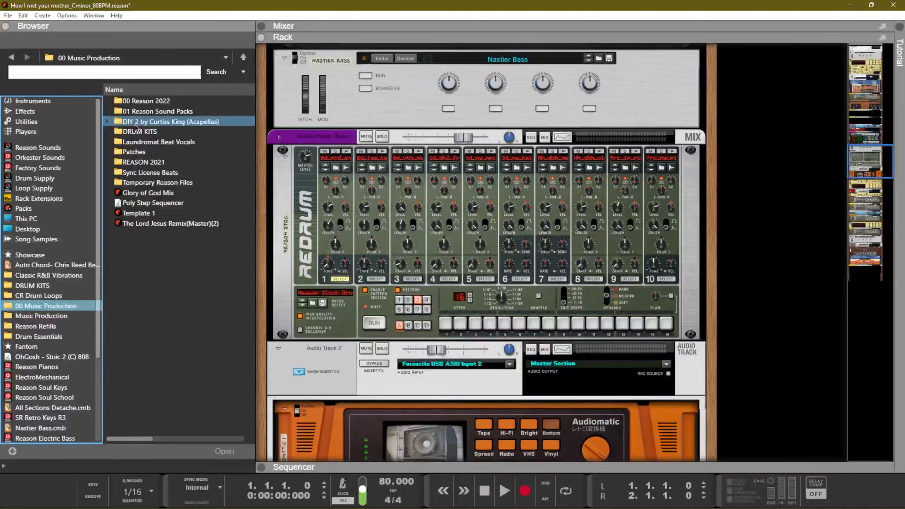
{"action": "left_click", "coordinate": [135, 103]}
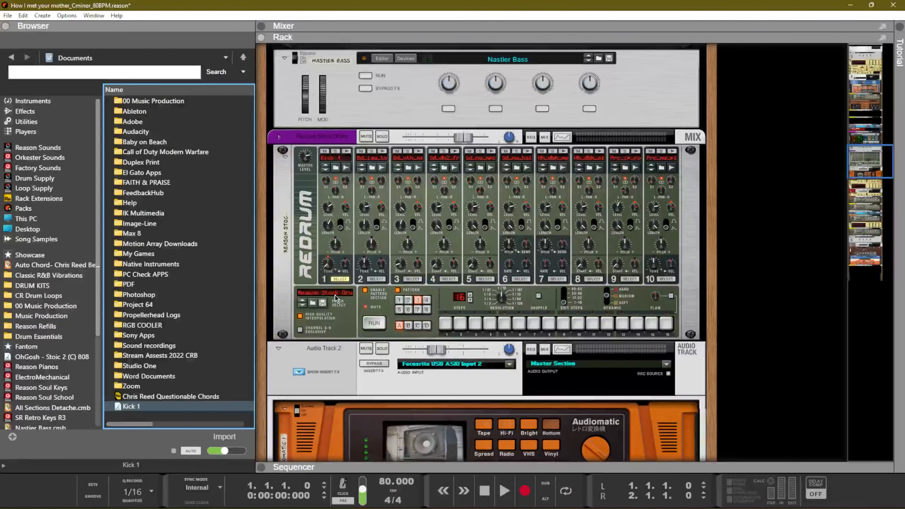
{"action": "left_click", "coordinate": [322, 302]}
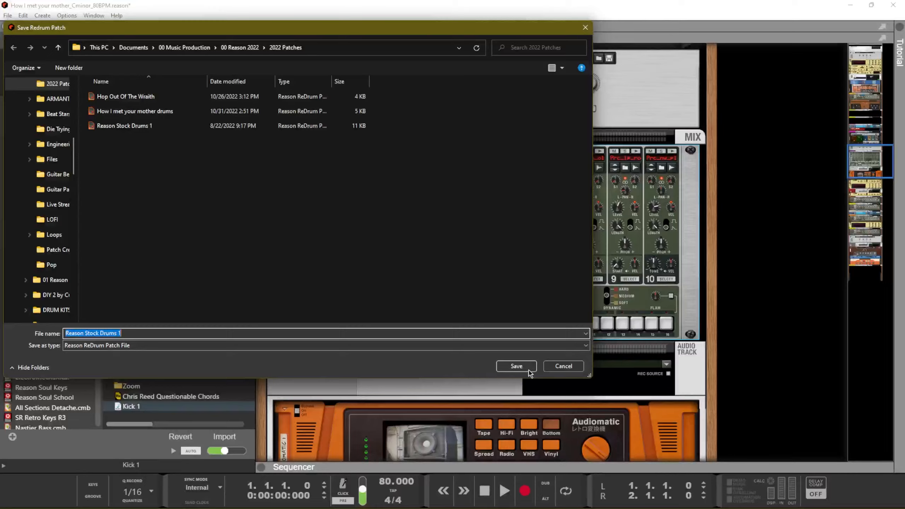
{"action": "left_click", "coordinate": [564, 366]}
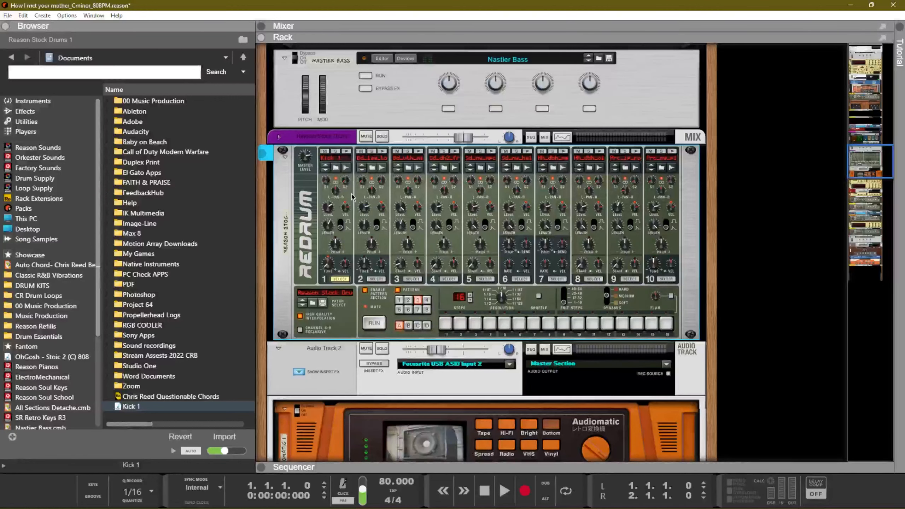
Open the Oh Gosh Essentials Drumkit Vol. 2 folder from DRUM KITS and reset Redrum to its empty init patch
{"action": "left_click", "coordinate": [39, 287]}
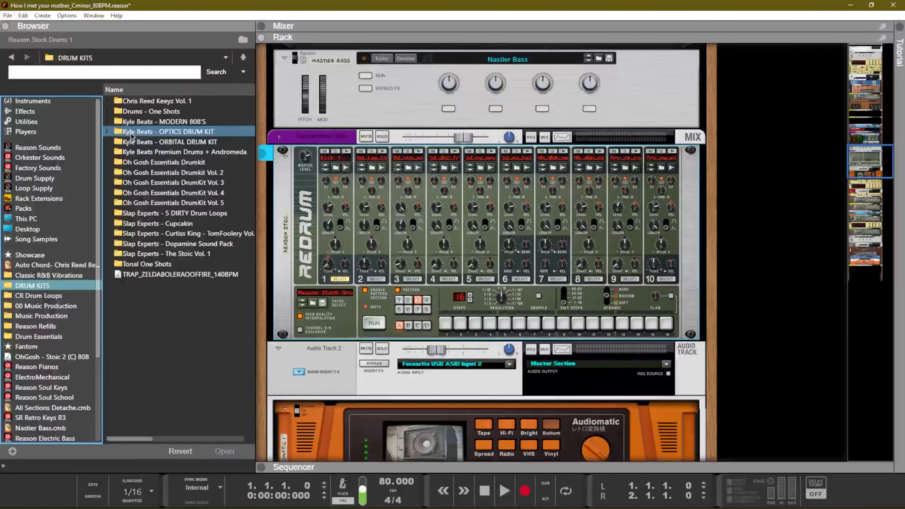
{"action": "double_click", "coordinate": [142, 172]}
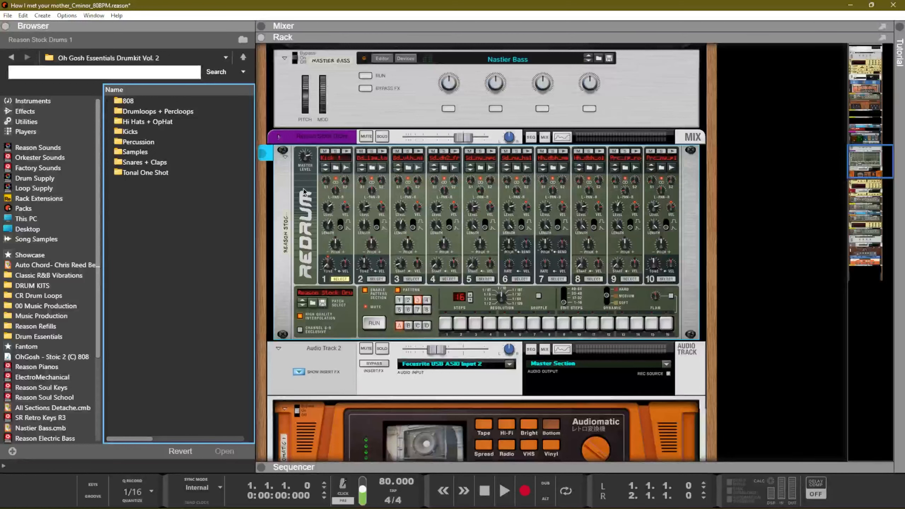
{"action": "right_click", "coordinate": [304, 192]}
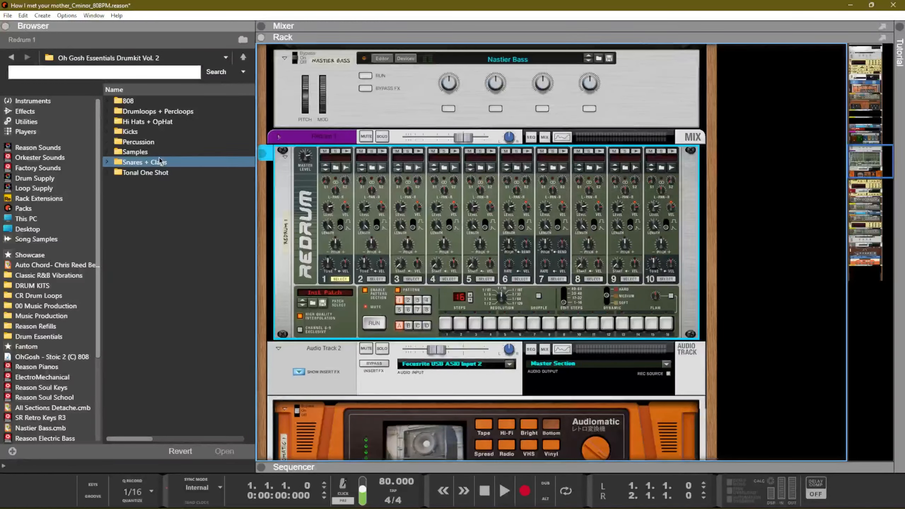
Audition the samples in the Kicks folder and load the five OGEV2 kicks onto drum channels 1 to 5
{"action": "double_click", "coordinate": [130, 132]}
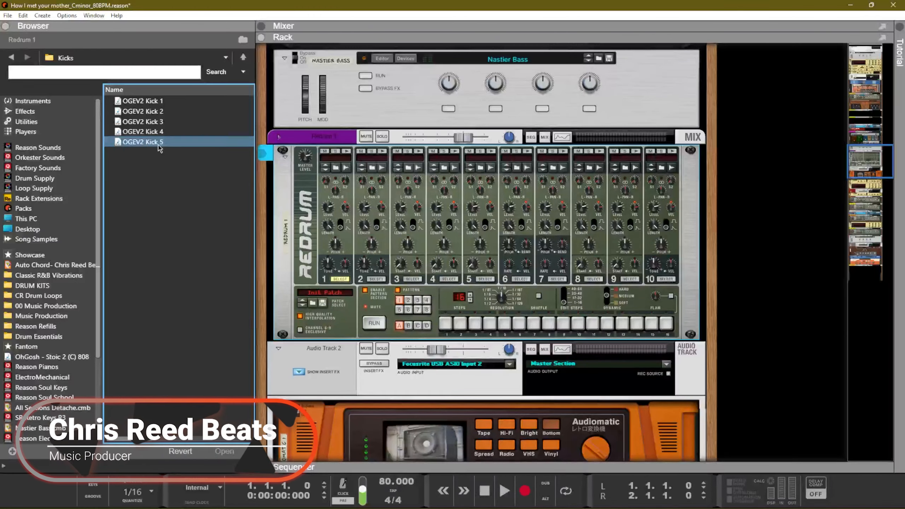
{"action": "left_click", "coordinate": [130, 101]}
{"action": "left_click", "coordinate": [130, 111]}
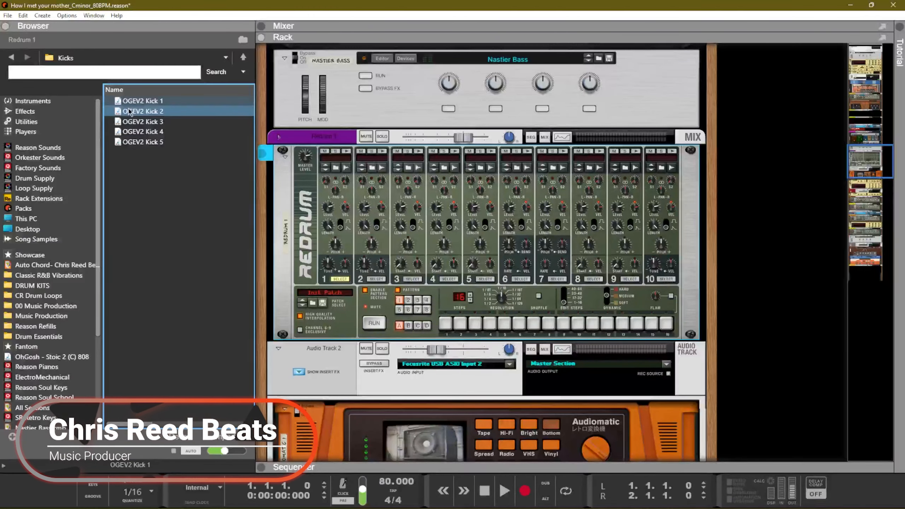
{"action": "left_click", "coordinate": [130, 121]}
{"action": "left_click", "coordinate": [130, 141]}
{"action": "left_click", "coordinate": [131, 131]}
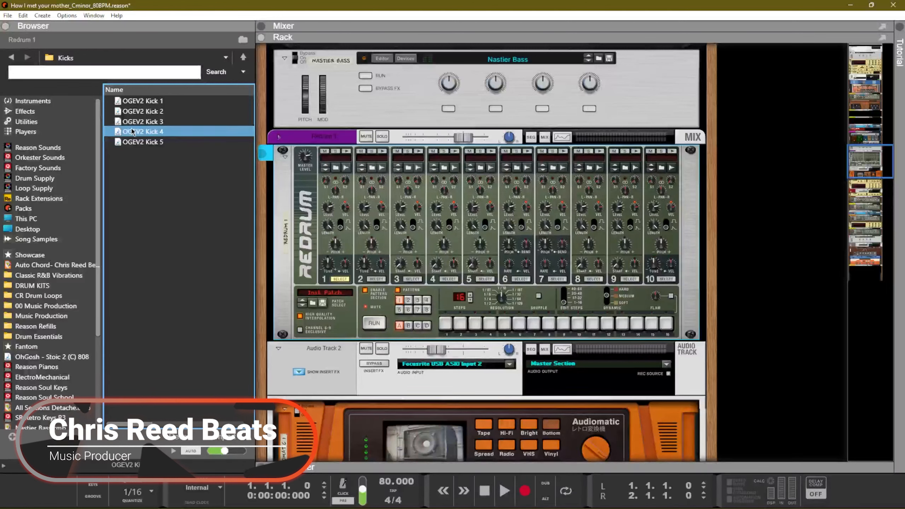
{"action": "left_click", "coordinate": [132, 123]}
{"action": "left_click_drag", "start_coordinate": [178, 112], "coordinate": [332, 161]}
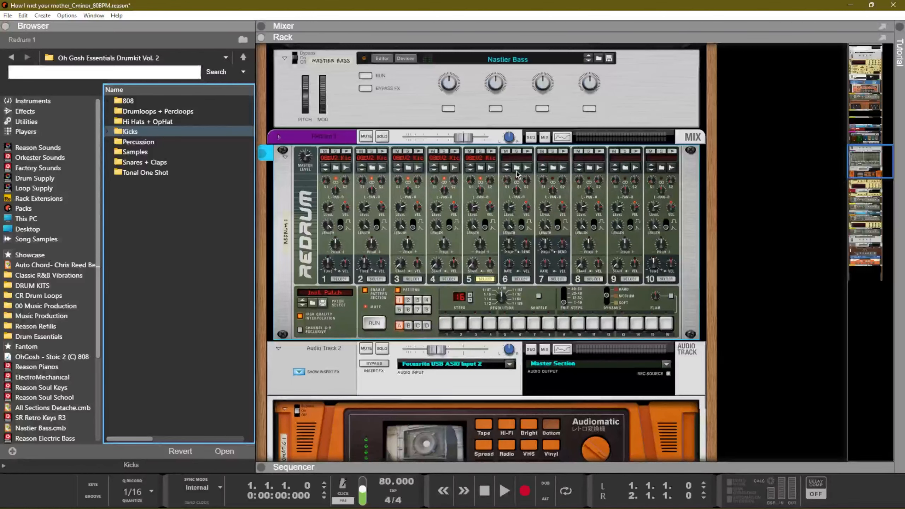
Browse the kit's Snares + Claps folder for drum channel 6 and load an OGEV2 snare onto it
{"action": "left_click", "coordinate": [517, 173]}
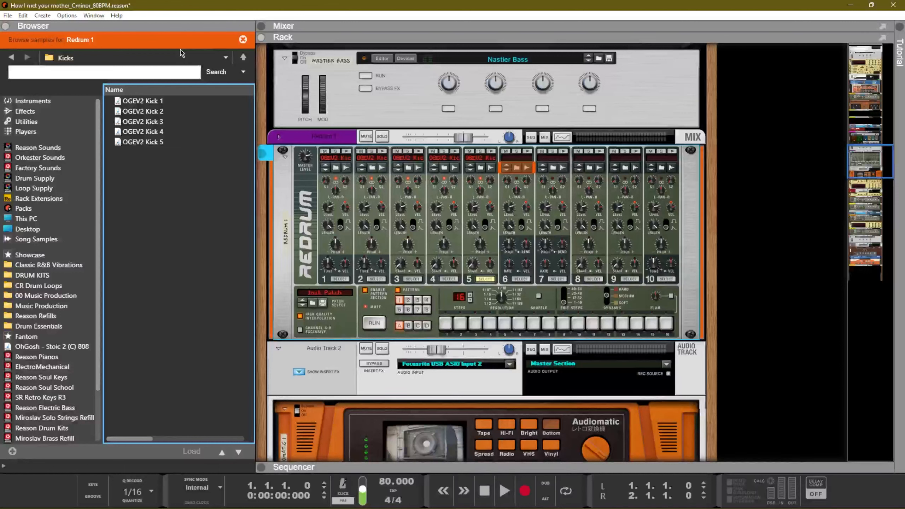
{"action": "left_click", "coordinate": [242, 57]}
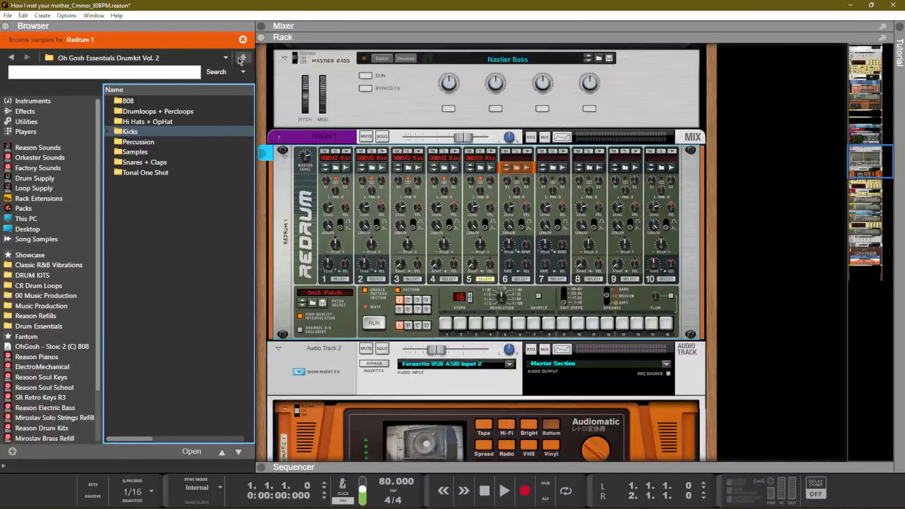
{"action": "double_click", "coordinate": [144, 163]}
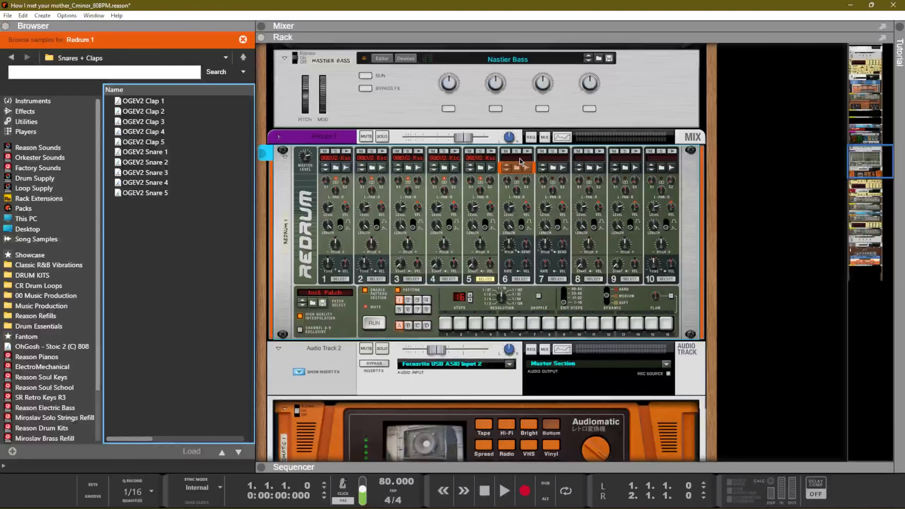
{"action": "left_click", "coordinate": [175, 172]}
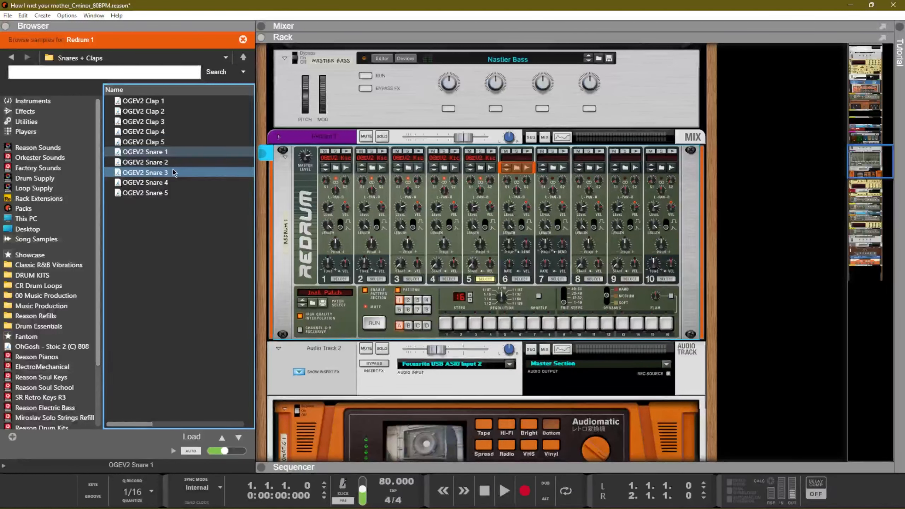
{"action": "left_click", "coordinate": [172, 152]}
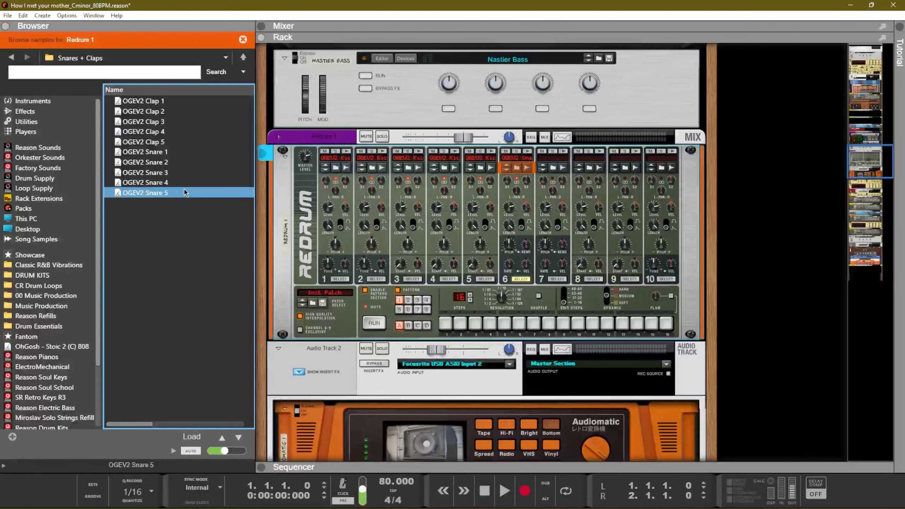
Load the OGEV2 Clap 3 sample onto drum 6, and trigger drums 6 and 1 to hear them
{"action": "left_click", "coordinate": [156, 123]}
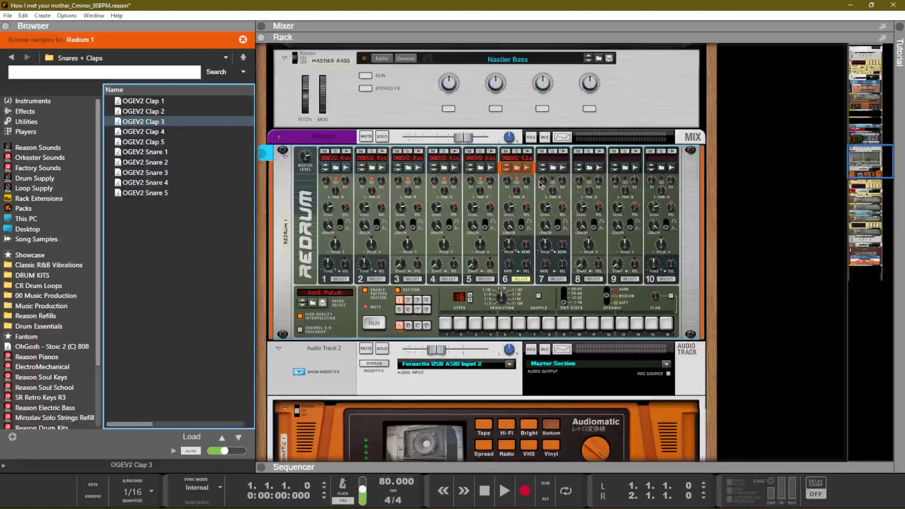
{"action": "left_click", "coordinate": [528, 152]}
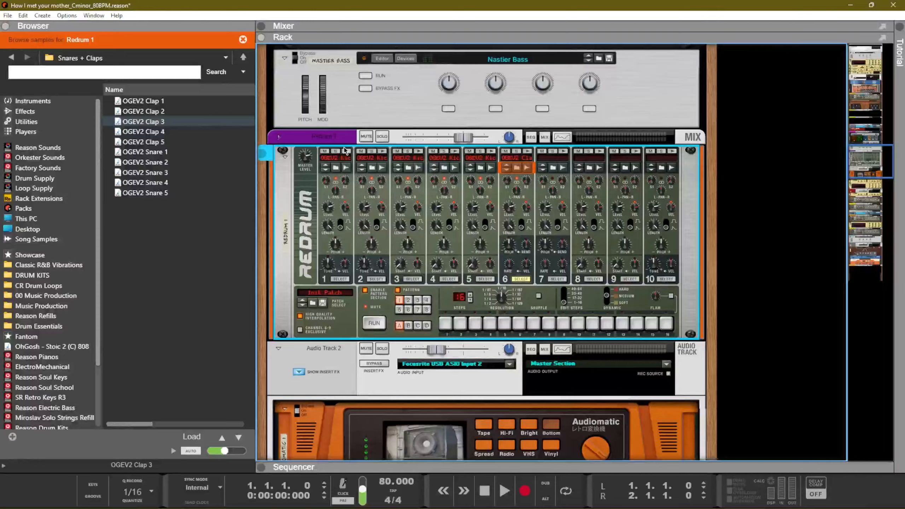
{"action": "left_click", "coordinate": [346, 152]}
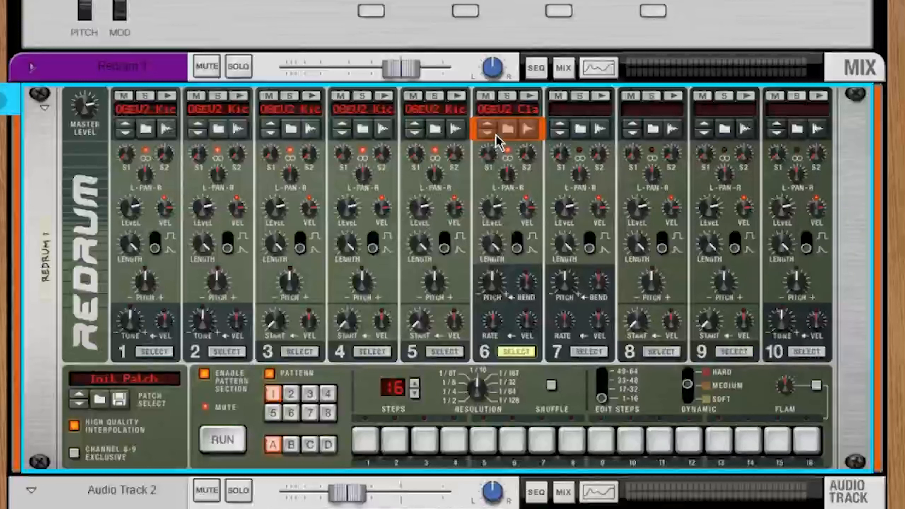
Step drum 6 back and forth through the samples in the Snares + Claps folder, ending on an OGEV2 clap
{"action": "left_click", "coordinate": [494, 130]}
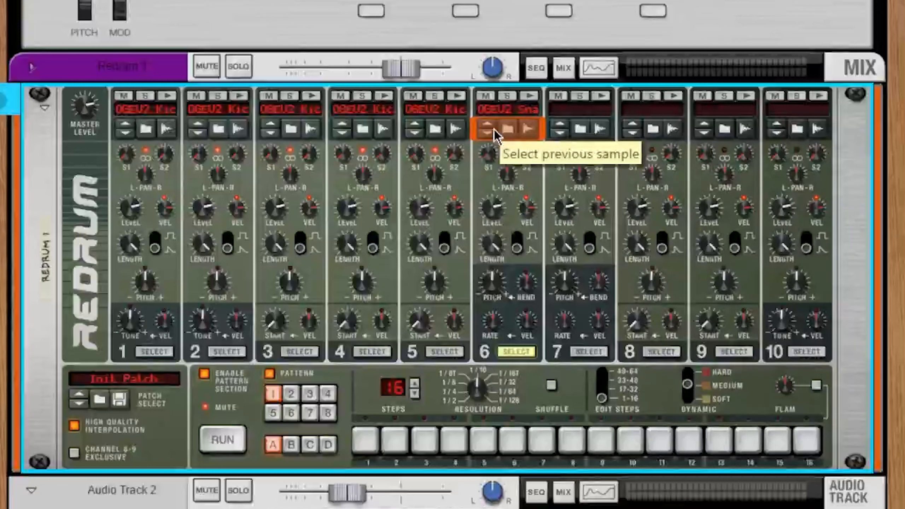
{"action": "left_click", "coordinate": [491, 139]}
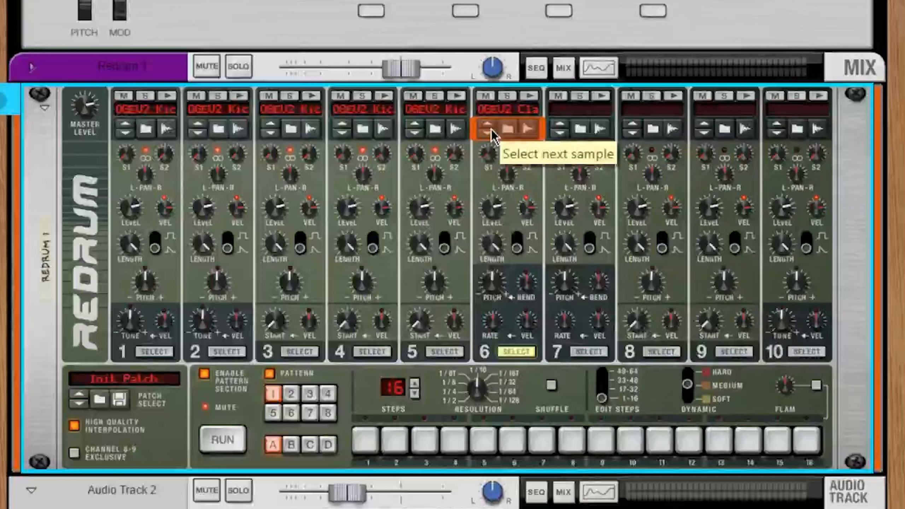
{"action": "left_click", "coordinate": [492, 124]}
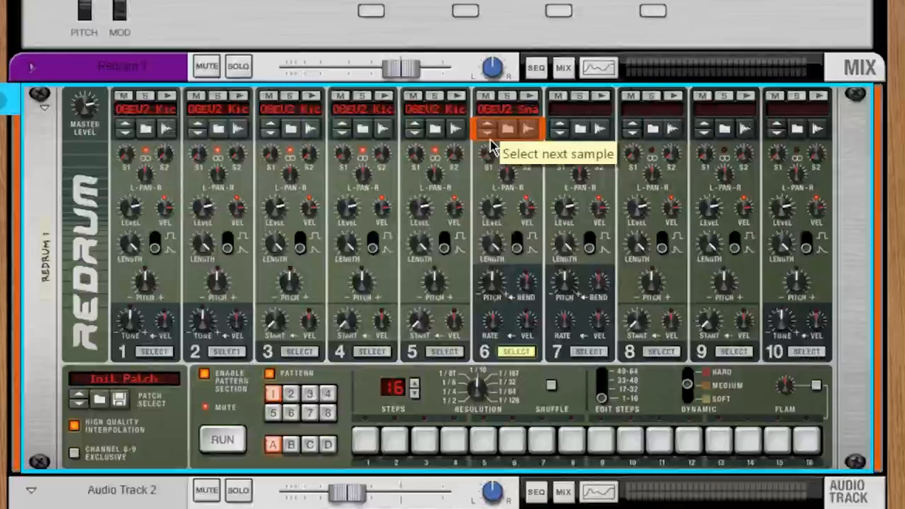
{"action": "left_click", "coordinate": [491, 139]}
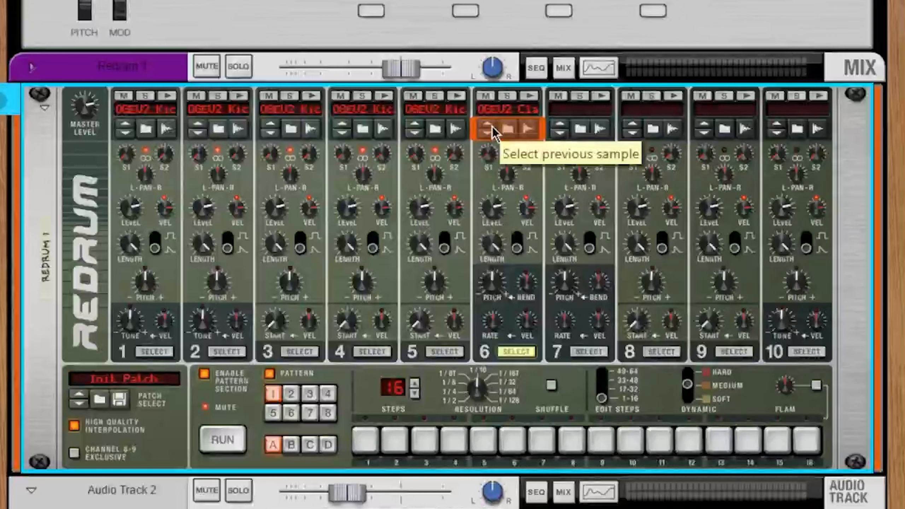
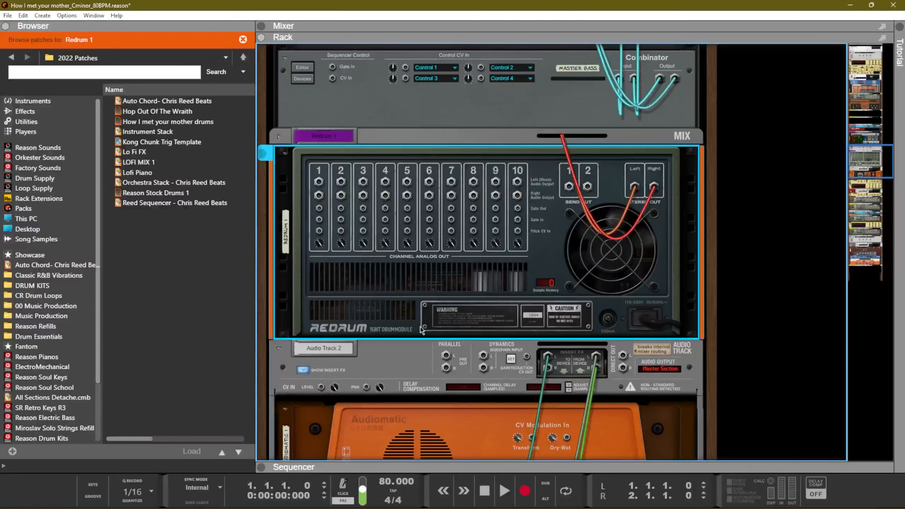
Add an RV-7 Digital Reverb below Redrum and cable Redrum's send out 1 to the reverb's left input
{"action": "right_click", "coordinate": [419, 229]}
{"action": "mouse_move", "coordinate": [471, 138]}
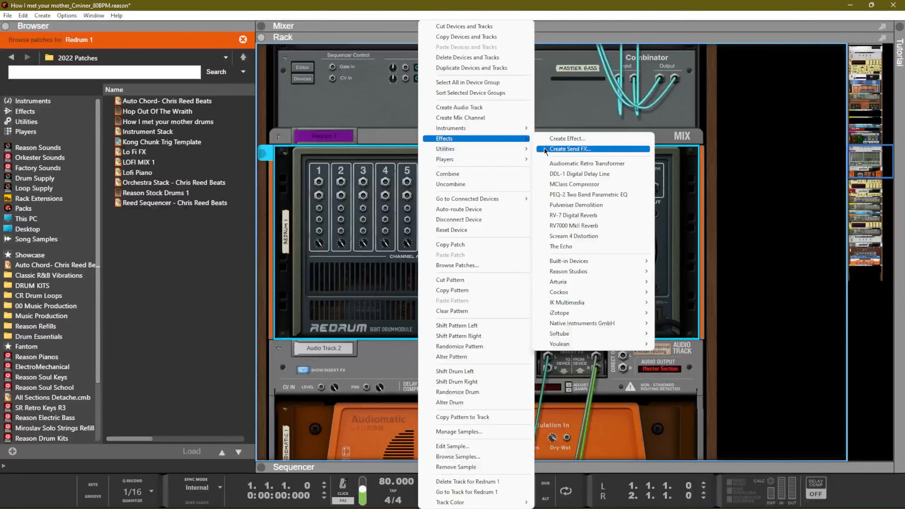
{"action": "left_click", "coordinate": [583, 215]}
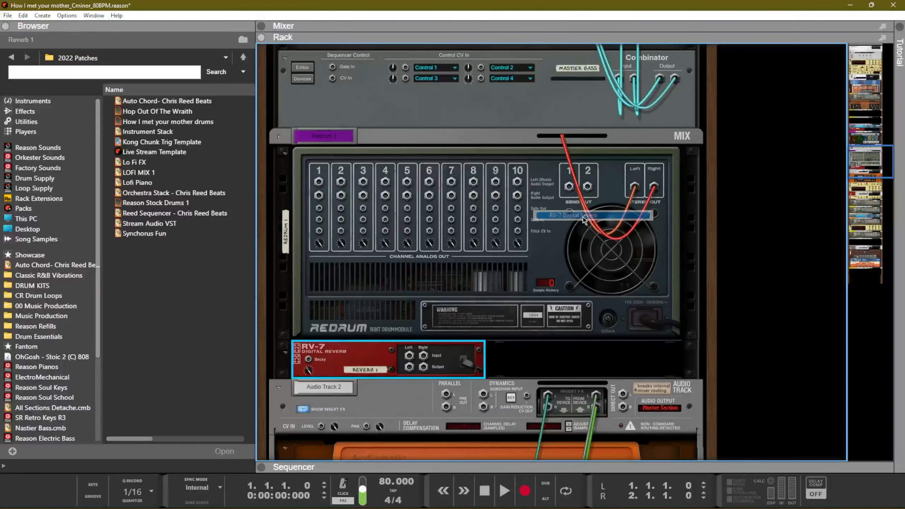
{"action": "left_click_drag", "start_coordinate": [570, 186], "coordinate": [409, 356]}
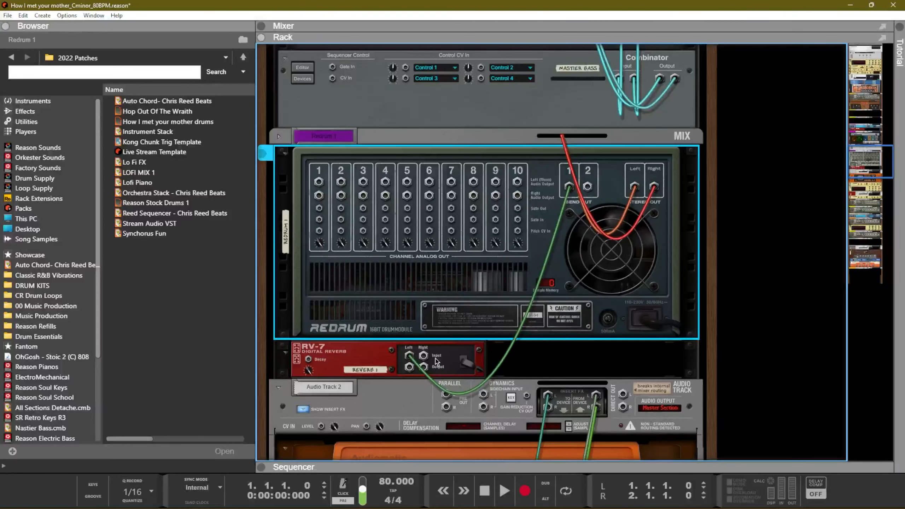
Add a Scream 4 effect under the reverb and cable Redrum's send out 2 to its left input
{"action": "right_click", "coordinate": [533, 363]}
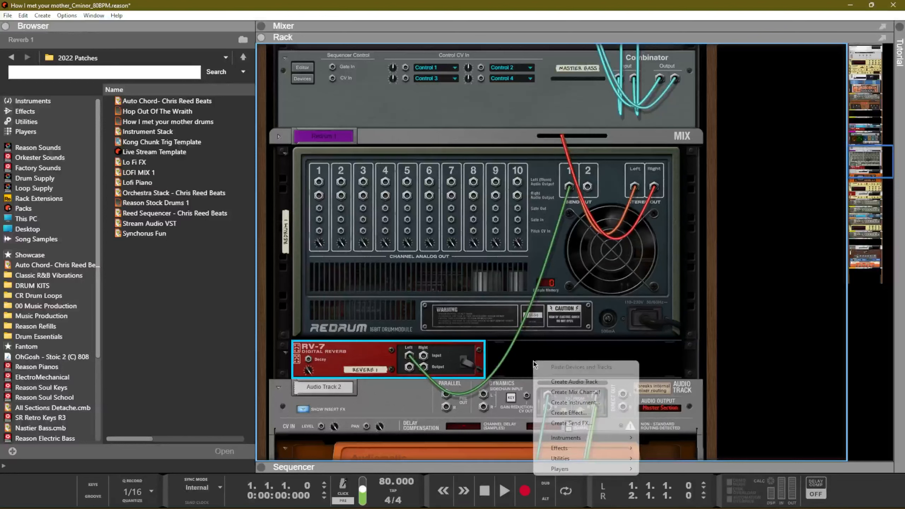
{"action": "left_click", "coordinate": [574, 413]}
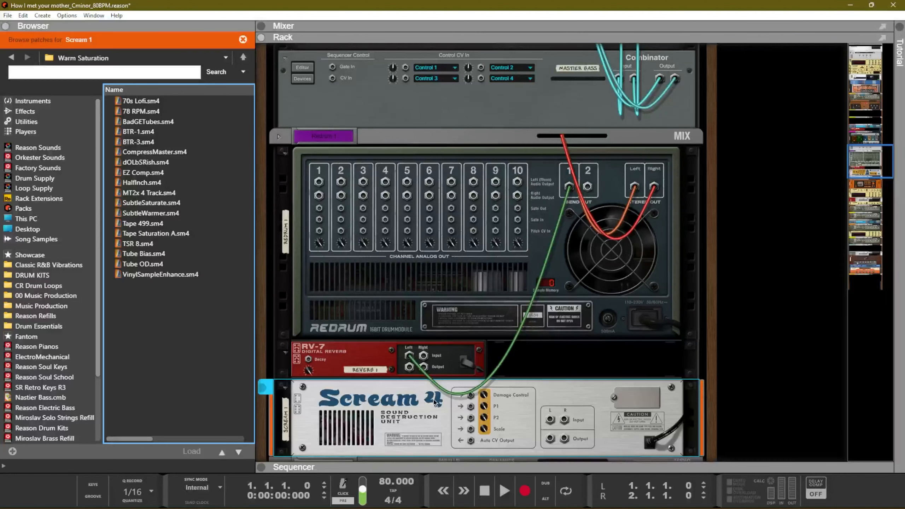
{"action": "left_click_drag", "start_coordinate": [587, 186], "coordinate": [551, 420]}
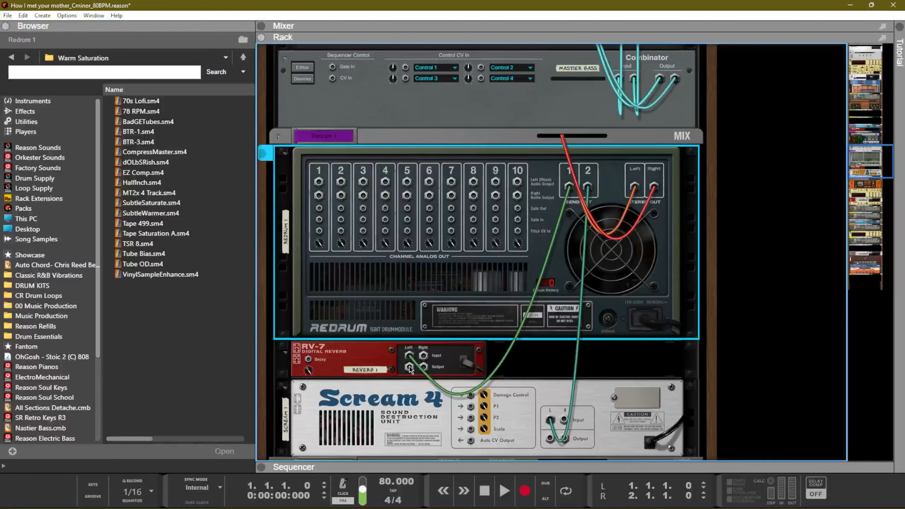
Route the outputs of the RV-7 reverb and the Scream 4 each to its own new mix channel
{"action": "left_click", "coordinate": [423, 366]}
{"action": "left_click", "coordinate": [495, 23]}
{"action": "scroll", "coordinate": [527, 285], "scroll_direction": "down", "scroll_amount": 3}
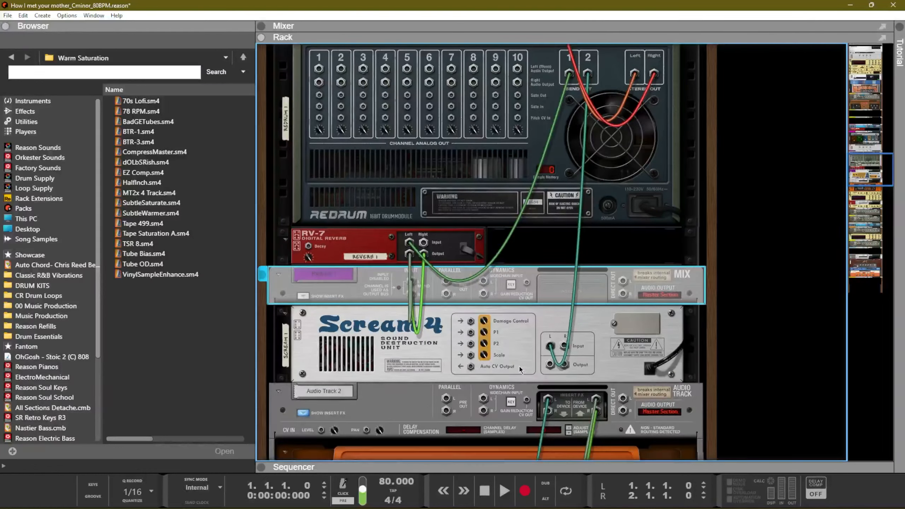
{"action": "left_click", "coordinate": [549, 365]}
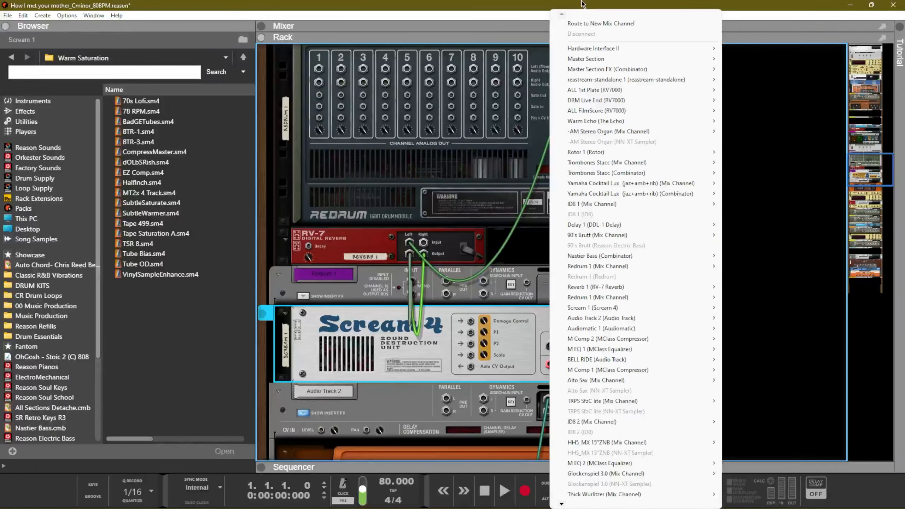
{"action": "left_click", "coordinate": [594, 23]}
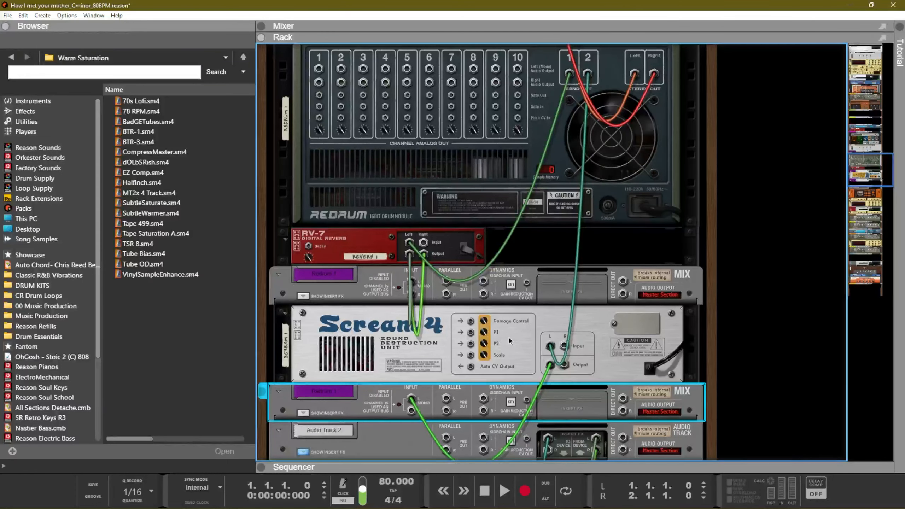
Flip the rack to its front, adjust drum 1's send 1 amount and trigger the drum to hear the reverb send
{"action": "key", "text": "Tab"}
{"action": "scroll", "coordinate": [509, 339], "scroll_direction": "up", "scroll_amount": 1}
{"action": "left_click", "coordinate": [347, 208]}
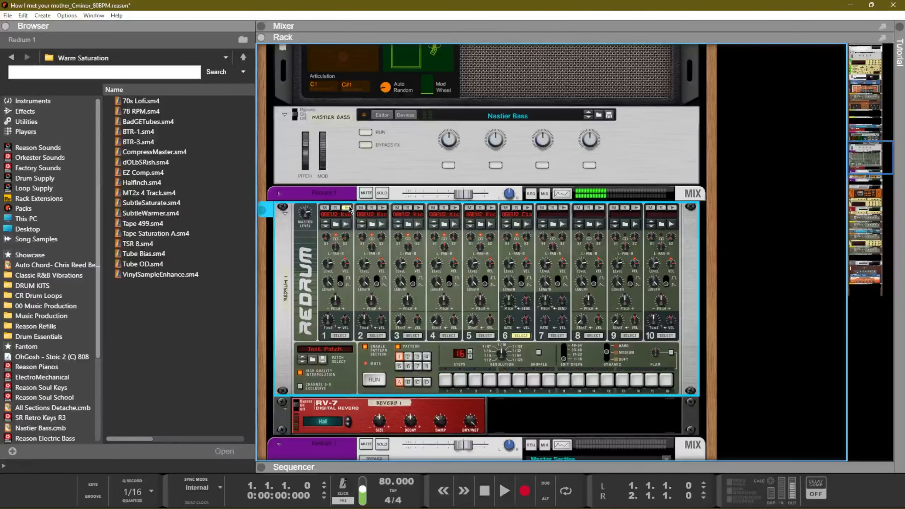
{"action": "scroll", "coordinate": [350, 326], "scroll_direction": "down", "scroll_amount": 2}
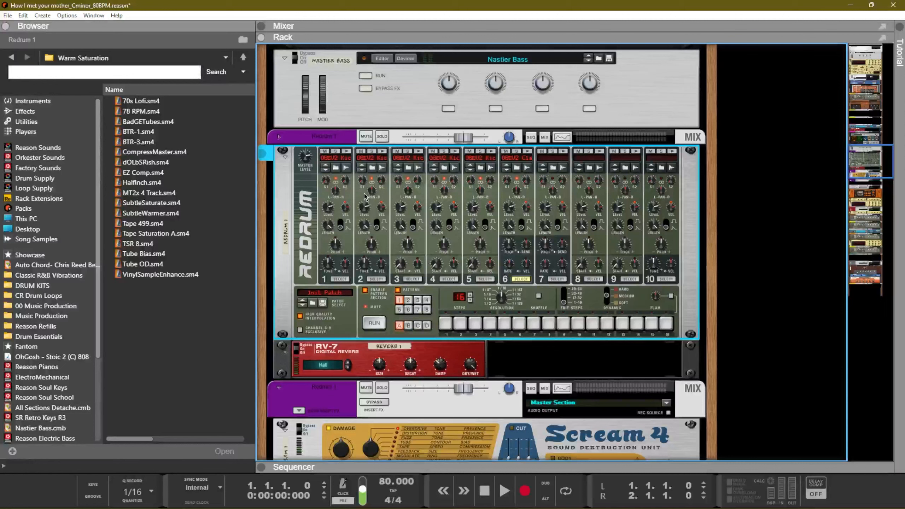
{"action": "mouse_move", "coordinate": [328, 181]}
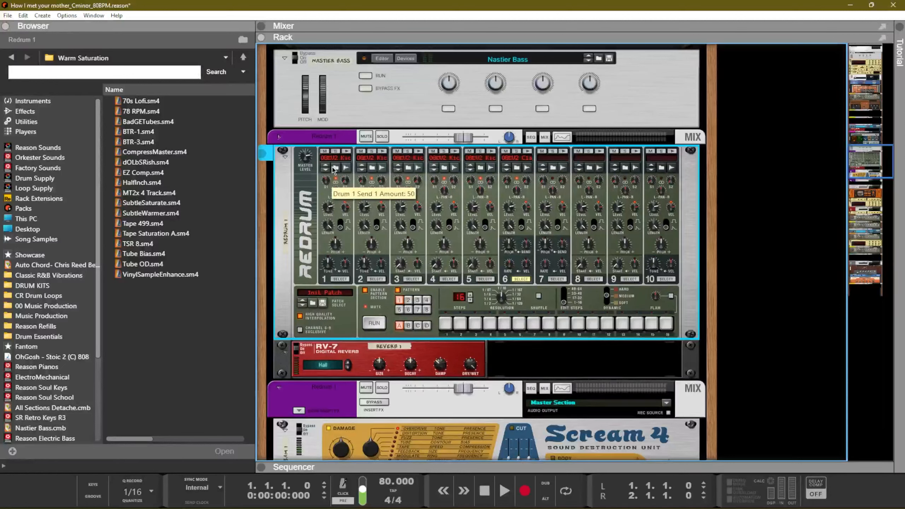
{"action": "left_click_drag", "start_coordinate": [331, 167], "coordinate": [332, 164]}
{"action": "left_click", "coordinate": [347, 153]}
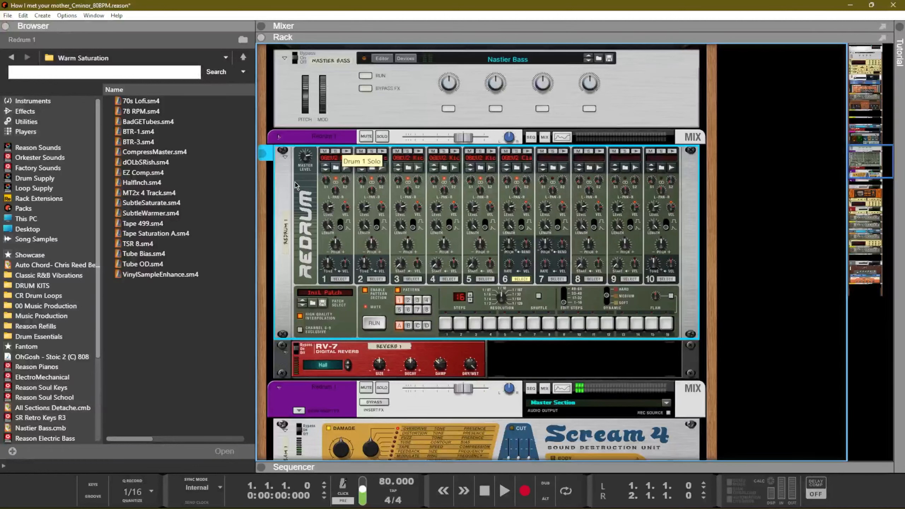
{"action": "left_click", "coordinate": [347, 152]}
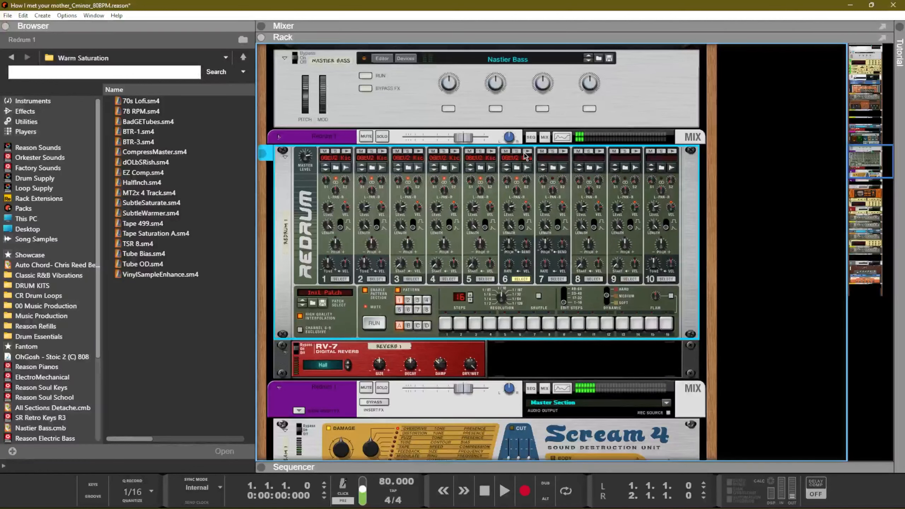
Audition drum 6, and switch the mixer solo from the Reverb channel to the Scream channel to compare the sends
{"action": "left_click", "coordinate": [517, 167]}
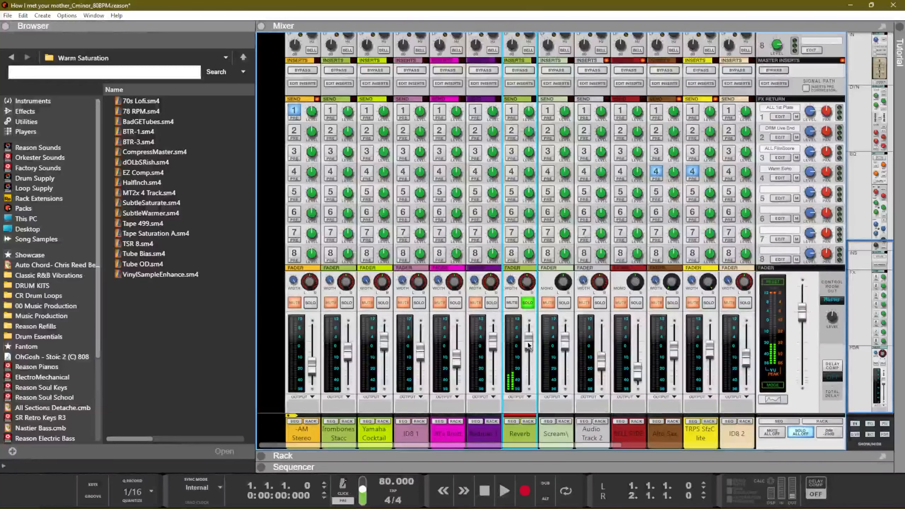
{"action": "left_click", "coordinate": [527, 303]}
{"action": "left_click", "coordinate": [569, 307]}
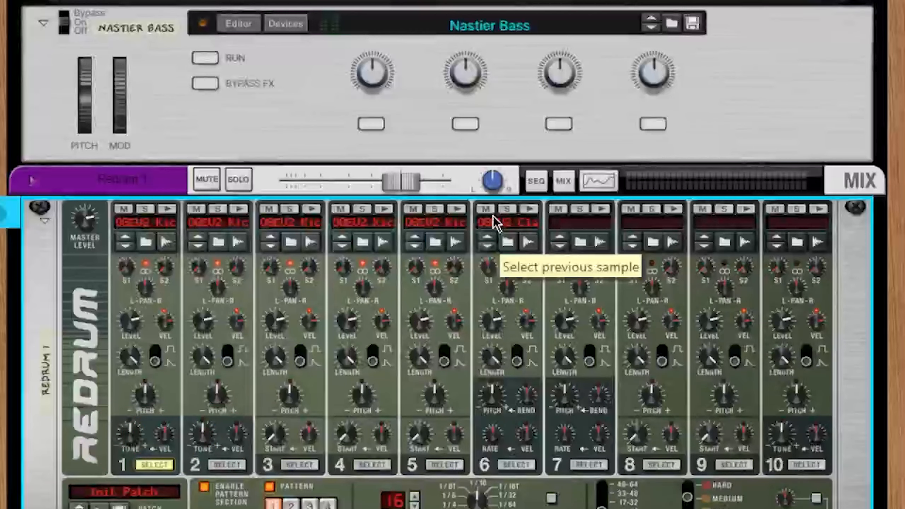
Lower drum 6's level and pan it left and then right, triggering it to hear the change
{"action": "left_click_drag", "start_coordinate": [494, 321], "coordinate": [501, 337]}
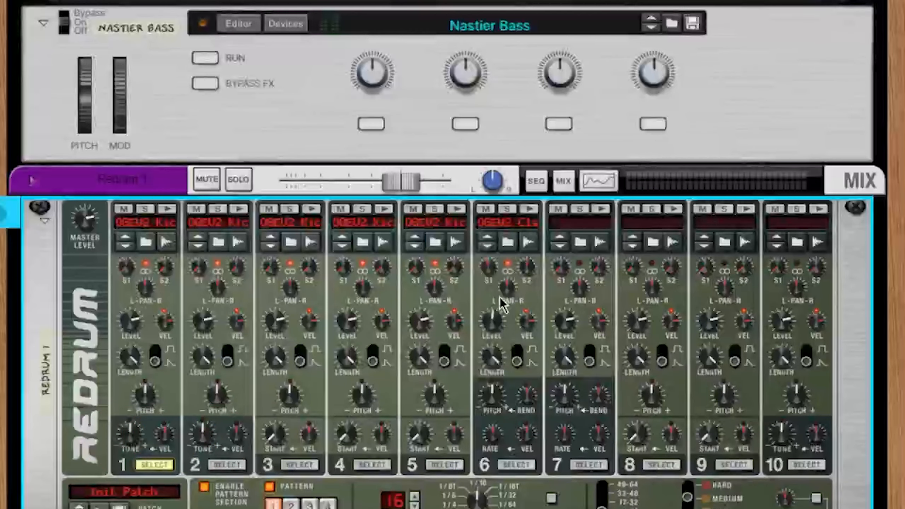
{"action": "left_click_drag", "start_coordinate": [501, 297], "coordinate": [506, 324]}
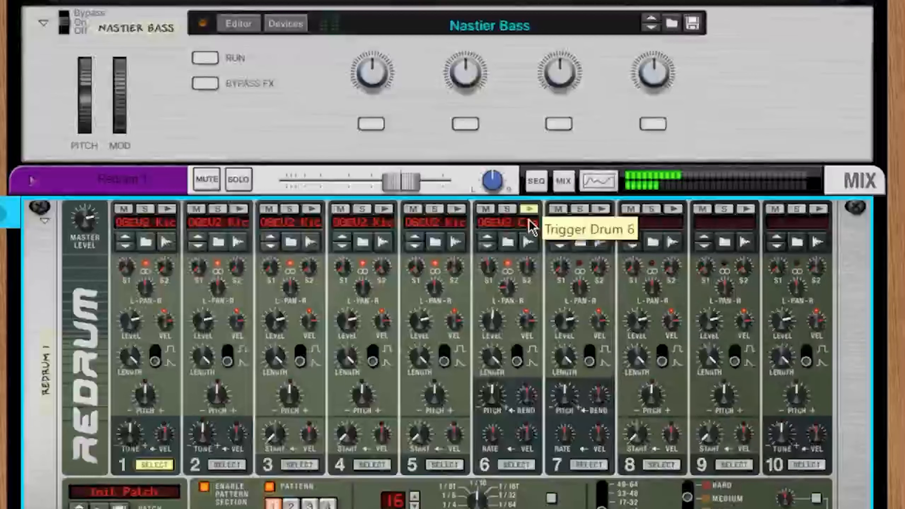
{"action": "left_click_drag", "start_coordinate": [507, 280], "coordinate": [531, 222]}
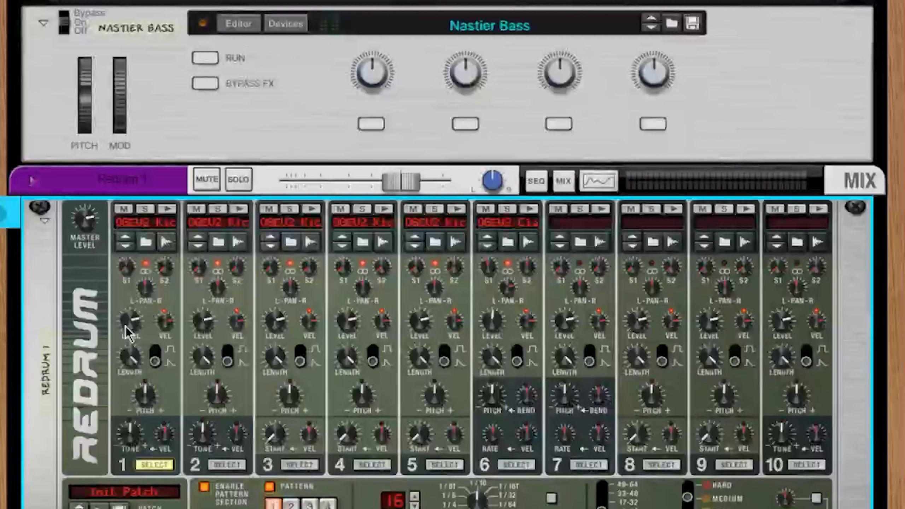
Turn drum 1's velocity-to-level amount down to its neutral centre position and trigger the drum
{"action": "mouse_move", "coordinate": [128, 332]}
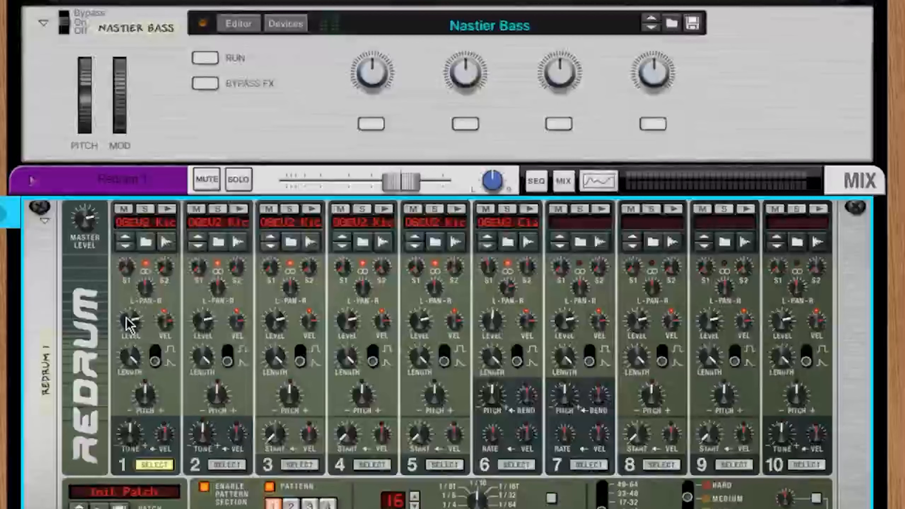
{"action": "mouse_move", "coordinate": [174, 324]}
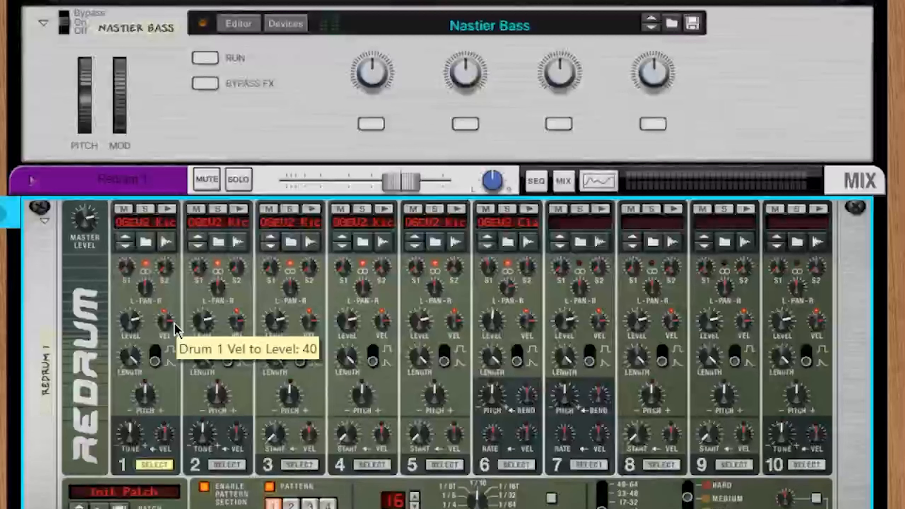
{"action": "left_click_drag", "start_coordinate": [167, 330], "coordinate": [166, 351]}
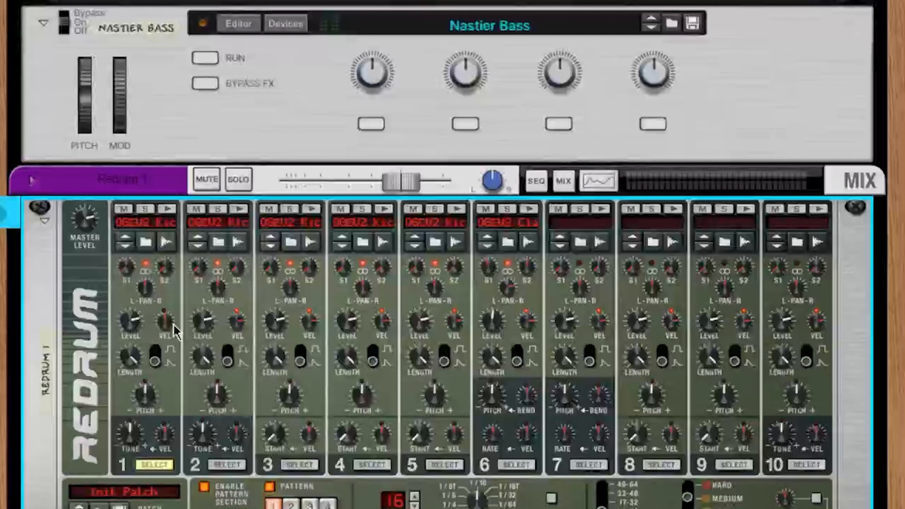
{"action": "mouse_move", "coordinate": [174, 325]}
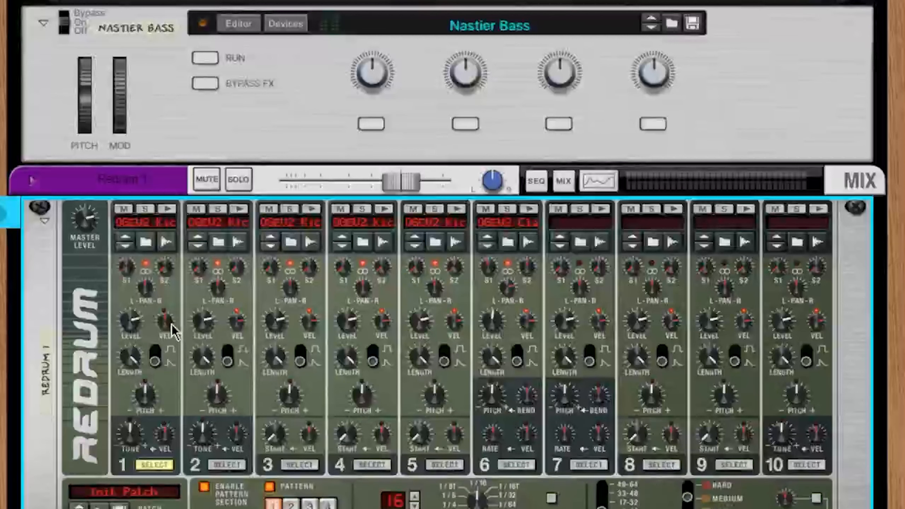
{"action": "left_click", "coordinate": [167, 215]}
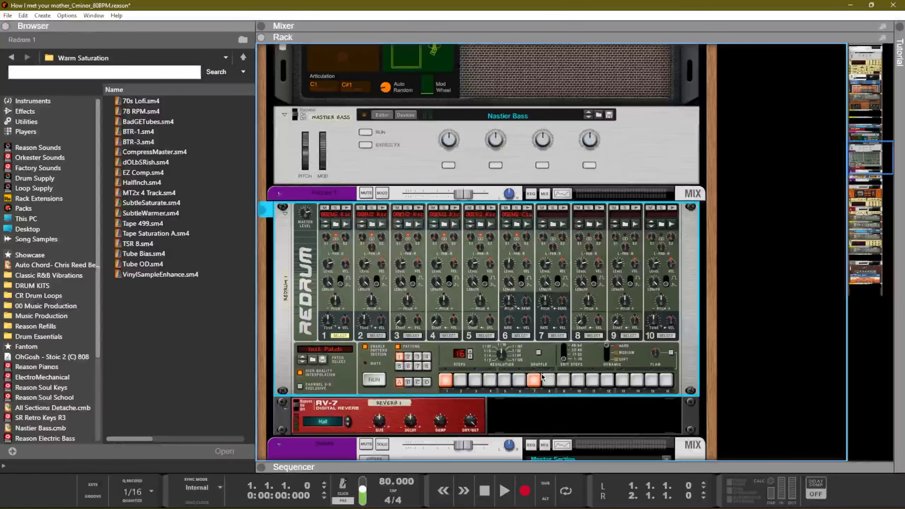
Program drum 1 with a hard hit on step 1, medium on step 4 and soft on step 7, and play the pattern briefly
{"action": "left_click", "coordinate": [605, 357]}
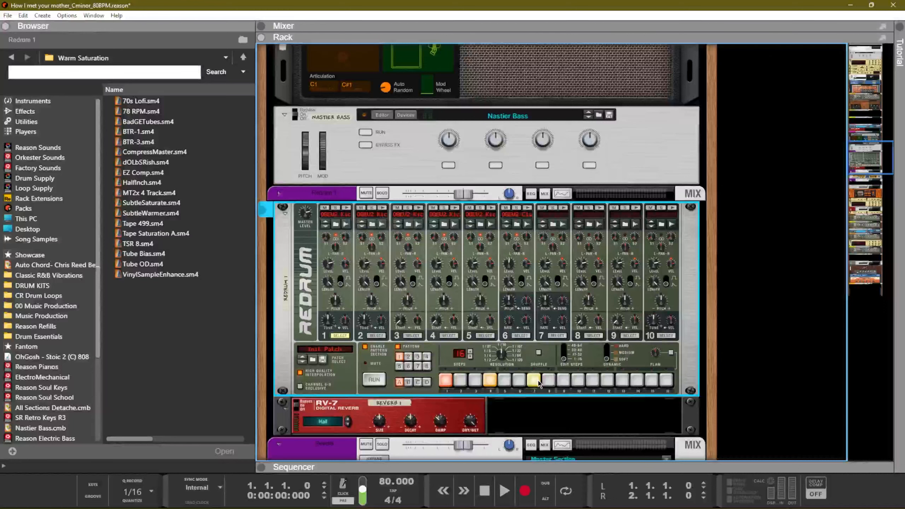
{"action": "left_click", "coordinate": [374, 379]}
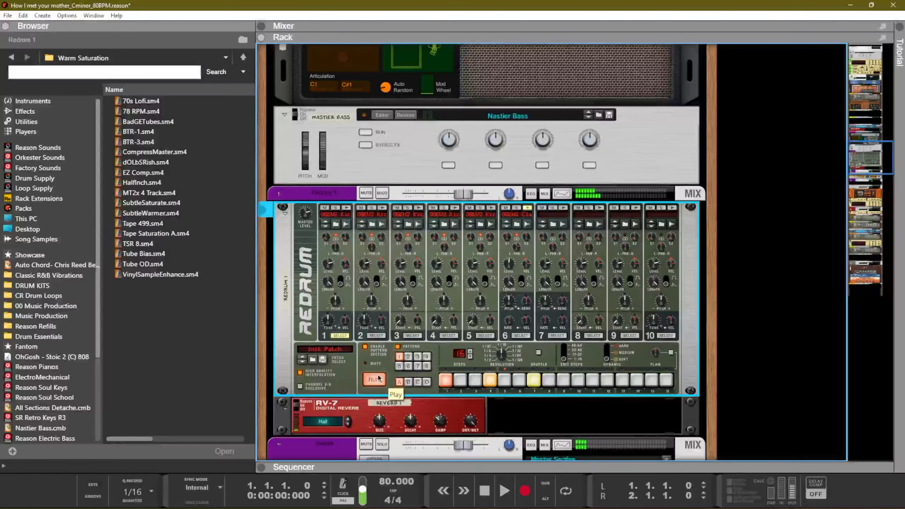
{"action": "left_click", "coordinate": [373, 379]}
Clear drum 6's hit on step 5 and run the pattern, then reselect drum 1 and play its velocity pattern again
{"action": "left_click", "coordinate": [520, 336]}
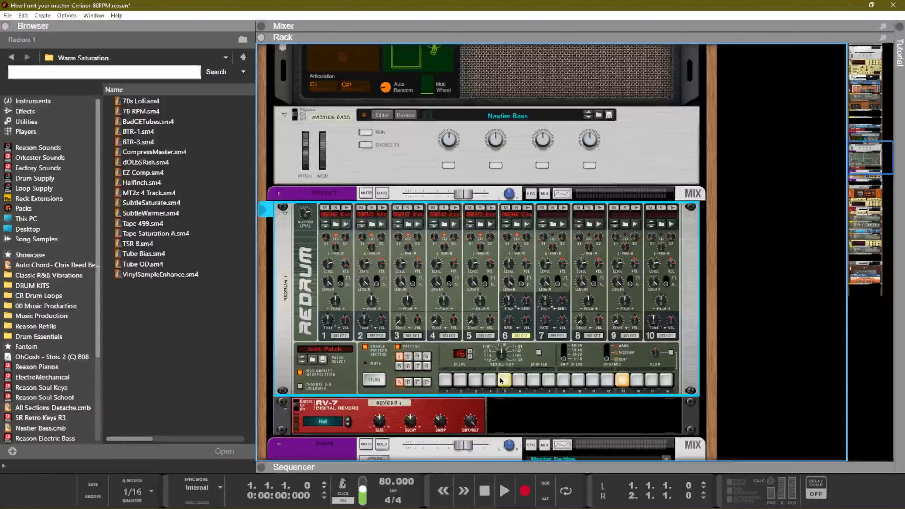
{"action": "left_click", "coordinate": [374, 380]}
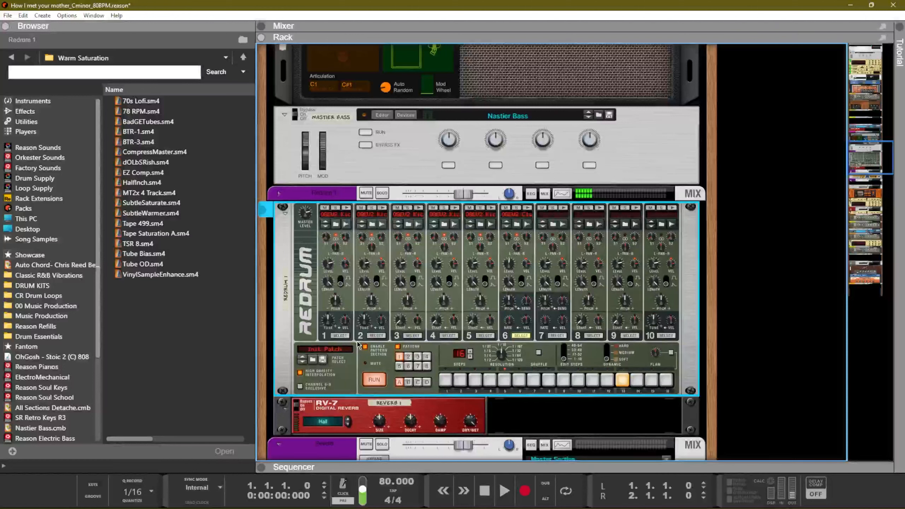
{"action": "left_click", "coordinate": [339, 336]}
{"action": "left_click", "coordinate": [374, 379]}
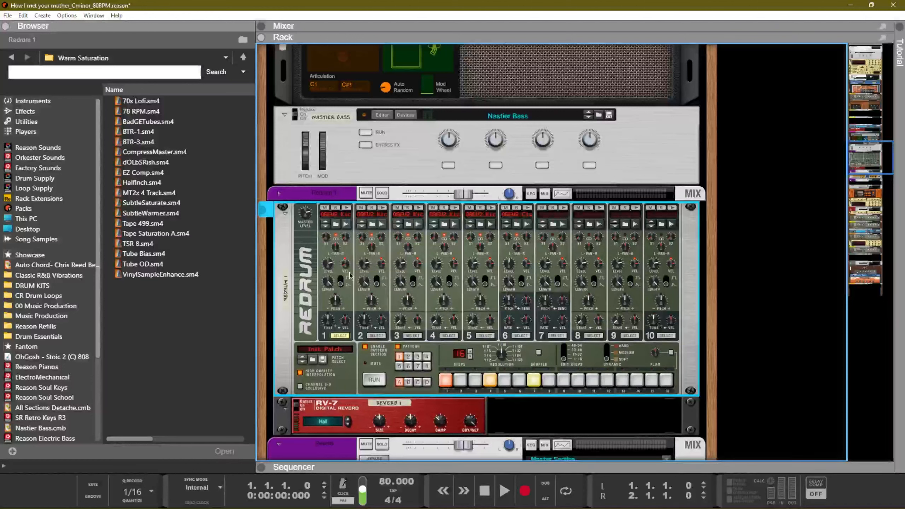
{"action": "key", "text": "space"}
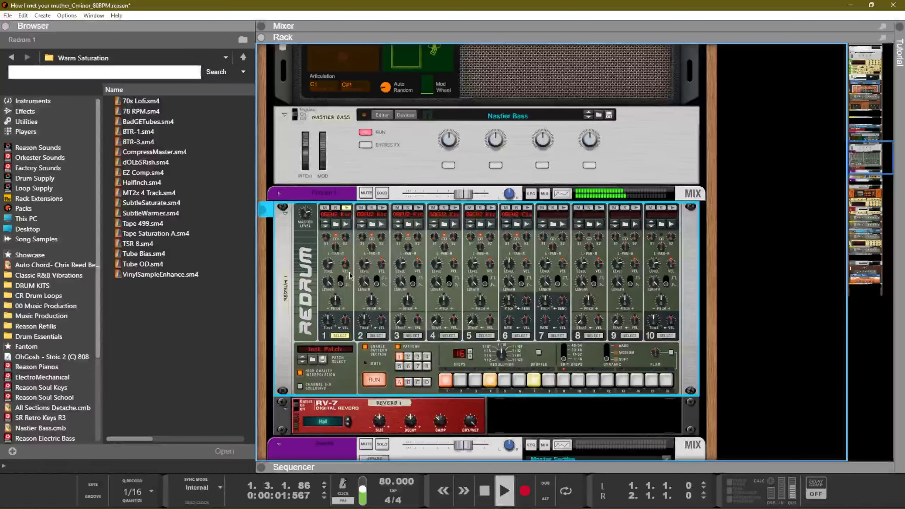
{"action": "key", "text": "space"}
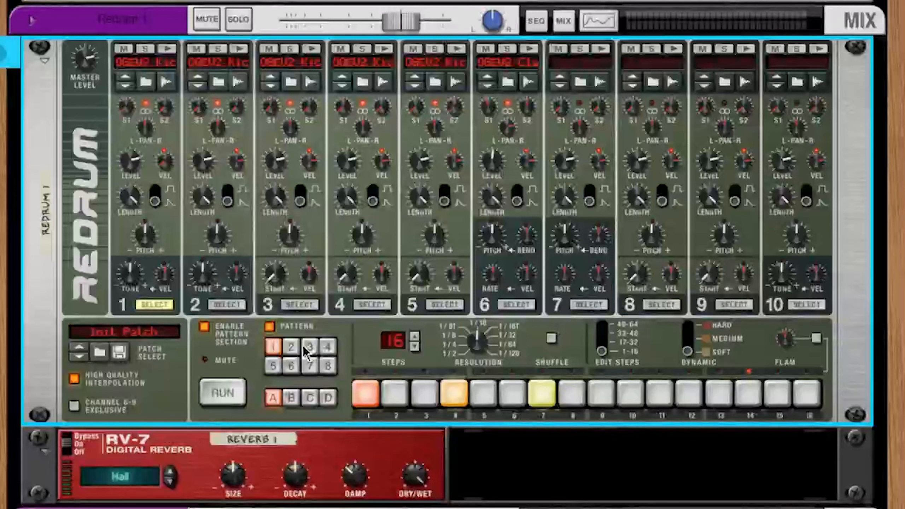
Try raising and lowering drum 1's velocity-to-level amount around its centre position
{"action": "left_click_drag", "start_coordinate": [166, 162], "coordinate": [195, 77]}
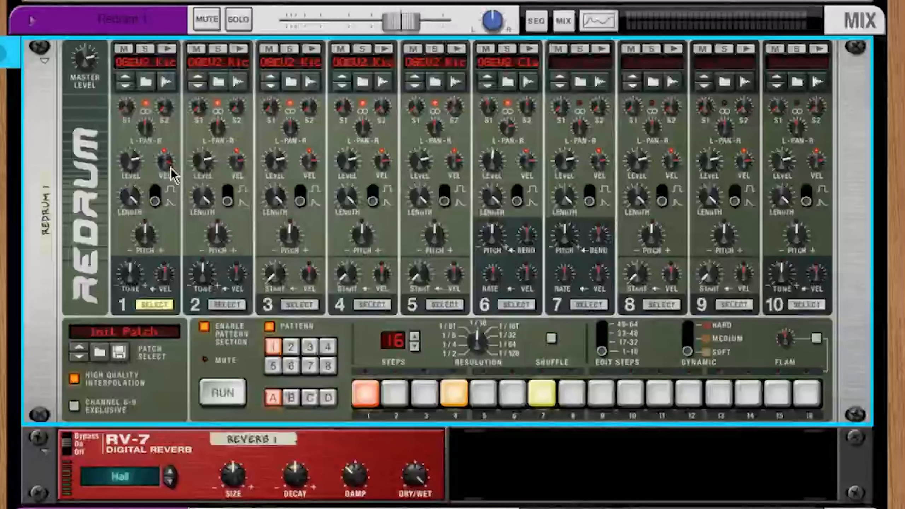
{"action": "left_click_drag", "start_coordinate": [172, 174], "coordinate": [173, 188]}
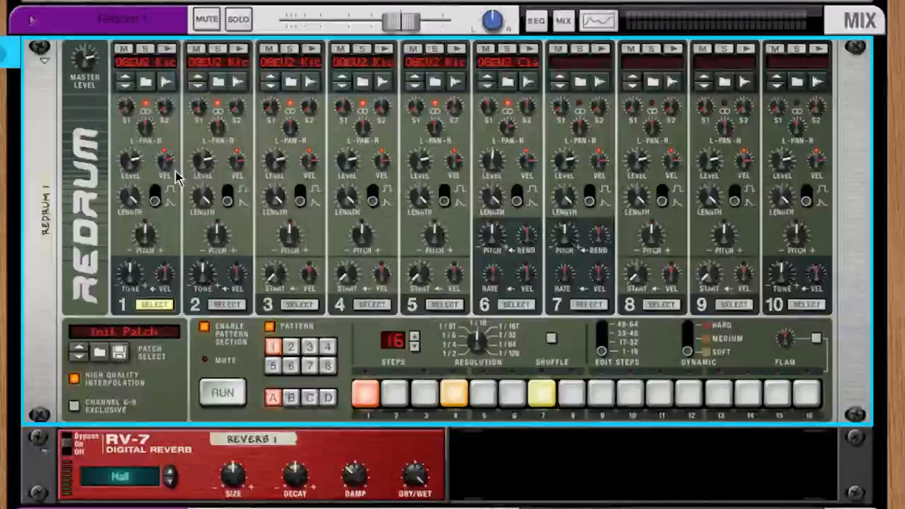
{"action": "left_click_drag", "start_coordinate": [171, 168], "coordinate": [175, 150]}
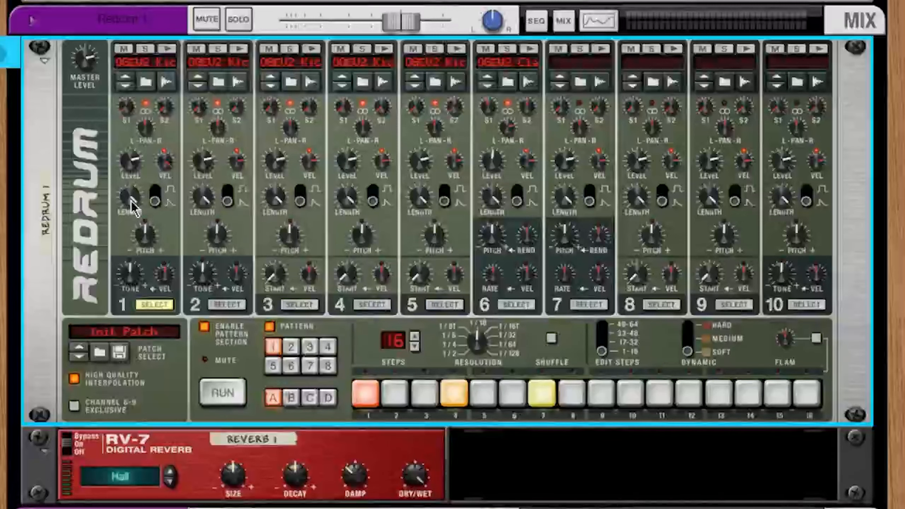
Shorten drum 1's length in stages down to 32, triggering the drum to hear each setting
{"action": "left_click_drag", "start_coordinate": [130, 197], "coordinate": [146, 168]}
{"action": "left_click", "coordinate": [161, 47]}
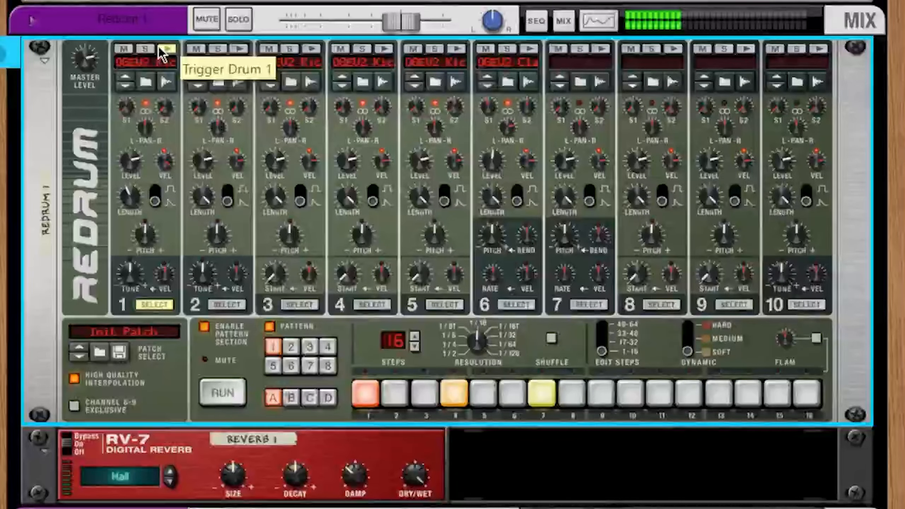
{"action": "left_click_drag", "start_coordinate": [144, 211], "coordinate": [132, 205]}
{"action": "left_click", "coordinate": [169, 49]}
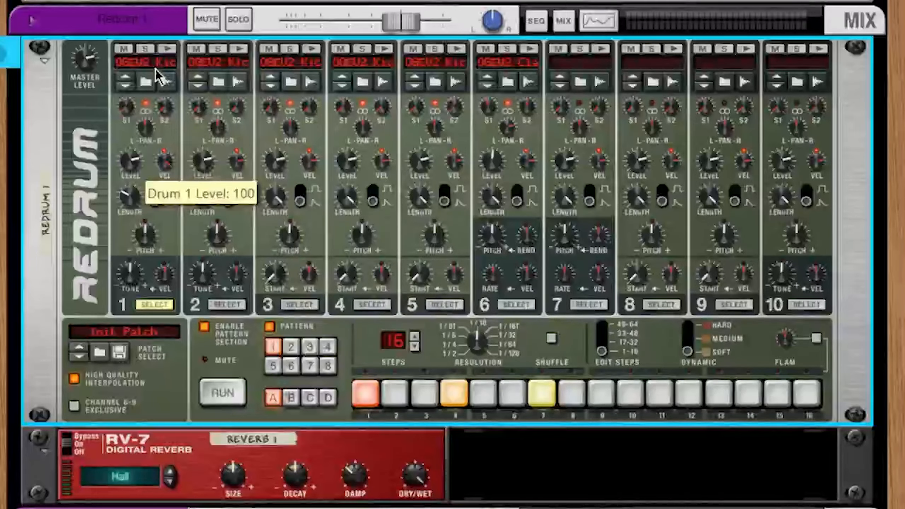
{"action": "left_click", "coordinate": [166, 49]}
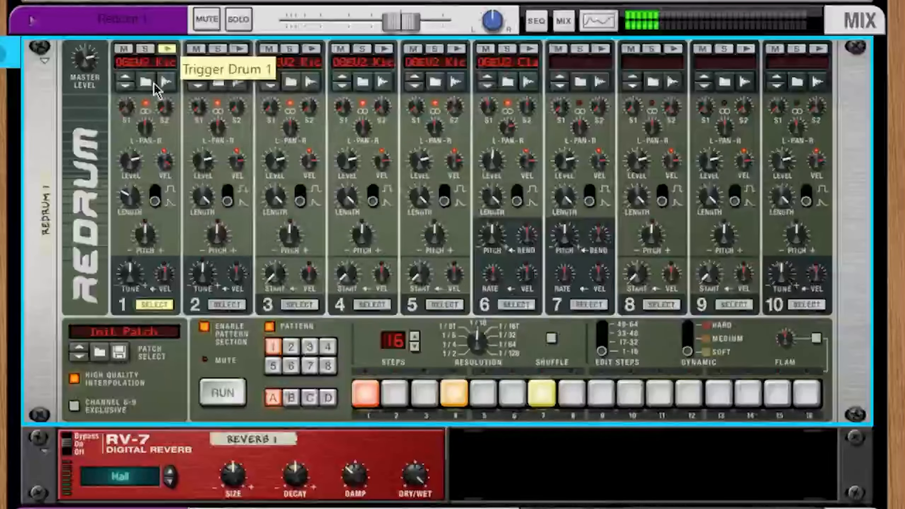
{"action": "left_click", "coordinate": [164, 62]}
{"action": "left_click", "coordinate": [168, 52]}
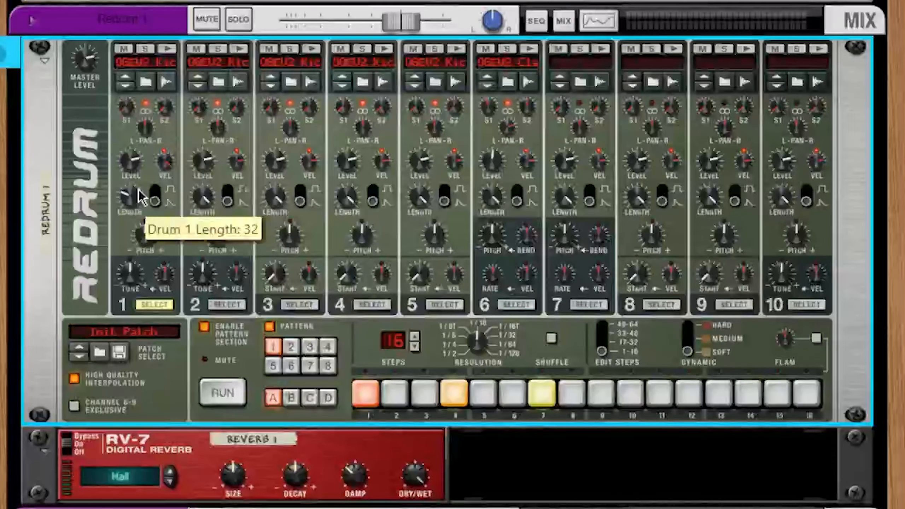
{"action": "left_click", "coordinate": [170, 47]}
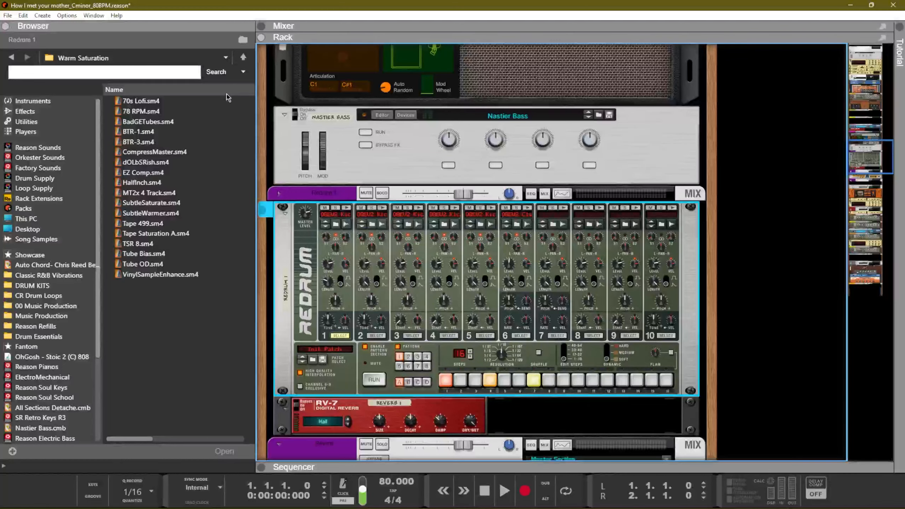
Enlarge the interface zoom and switch drum 1 from decay to gate mode
{"action": "left_click", "coordinate": [66, 15]}
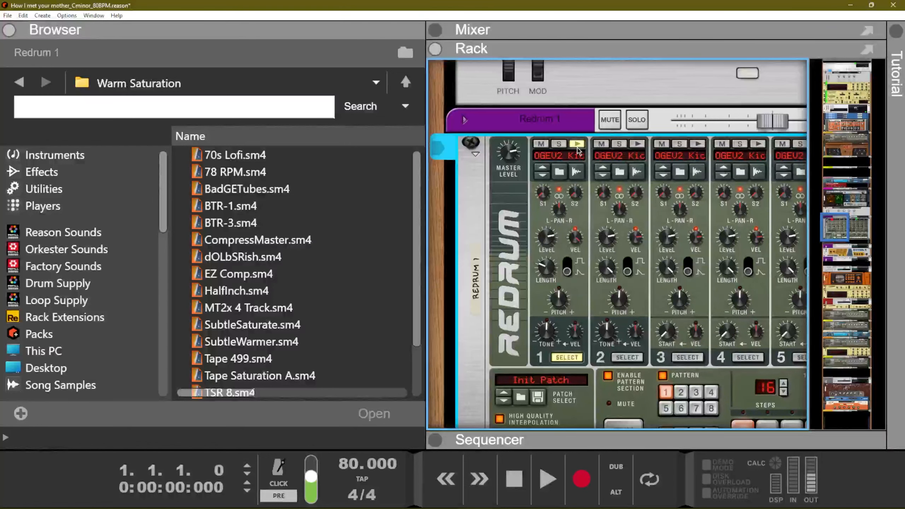
{"action": "left_click", "coordinate": [569, 269]}
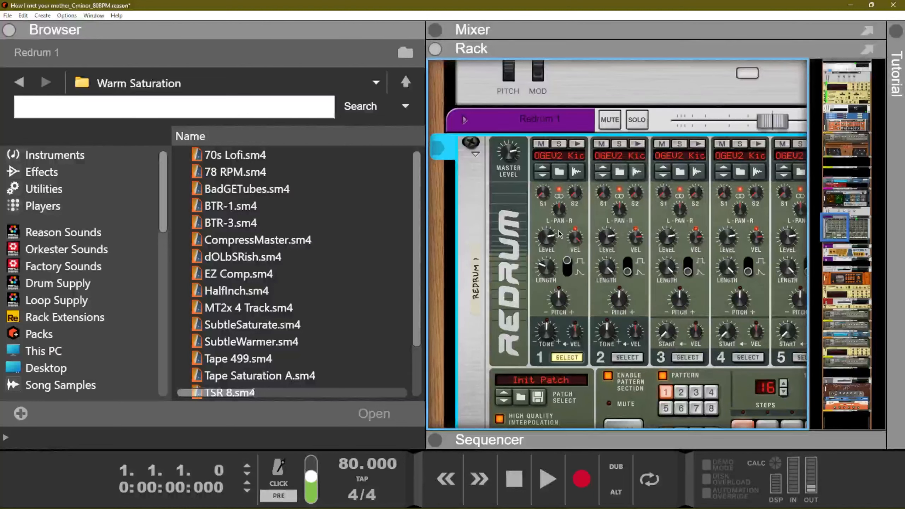
Load the sample Kyle Beats Modern 808s - 808 6 (C) from the Kyle Beats - MODERN 808'S drum kit folder onto drum 1
{"action": "scroll", "coordinate": [89, 271], "scroll_direction": "down", "scroll_amount": 5}
{"action": "left_click", "coordinate": [57, 293]}
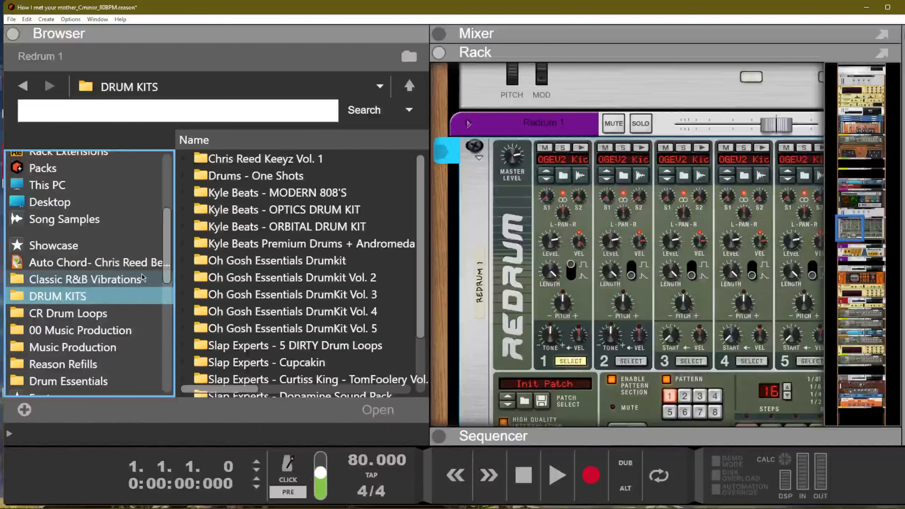
{"action": "double_click", "coordinate": [270, 192]}
{"action": "left_click_drag", "start_coordinate": [270, 210], "coordinate": [550, 190]}
{"action": "left_click", "coordinate": [416, 247]}
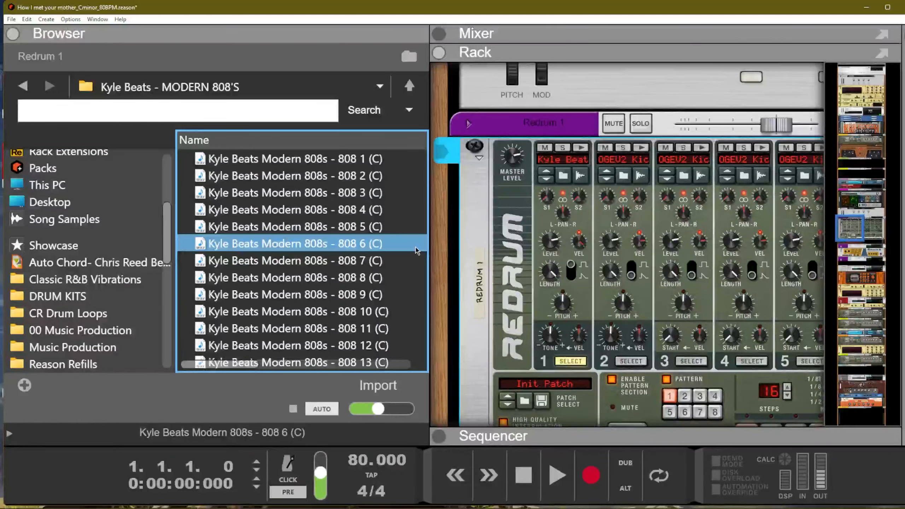
{"action": "left_click_drag", "start_coordinate": [415, 248], "coordinate": [581, 223]}
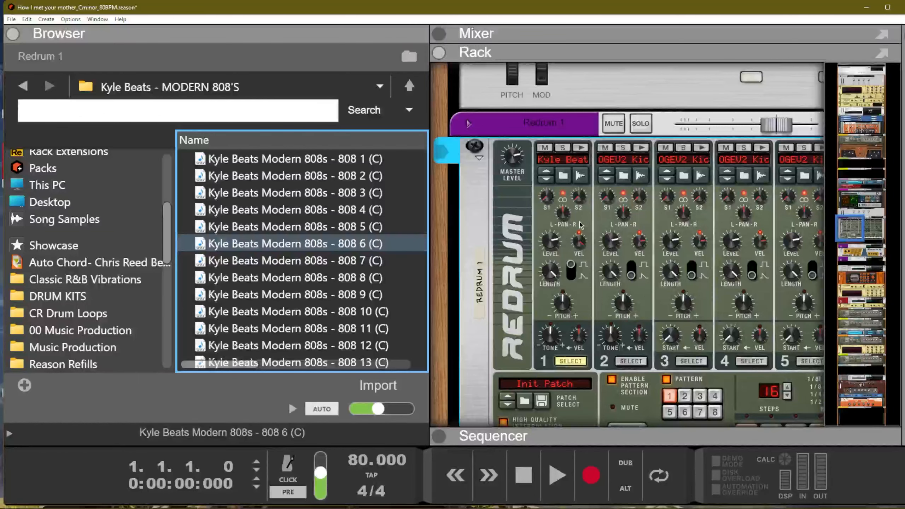
Hide the browser and fill the workspace with the sequencer only
{"action": "key", "text": "F7"}
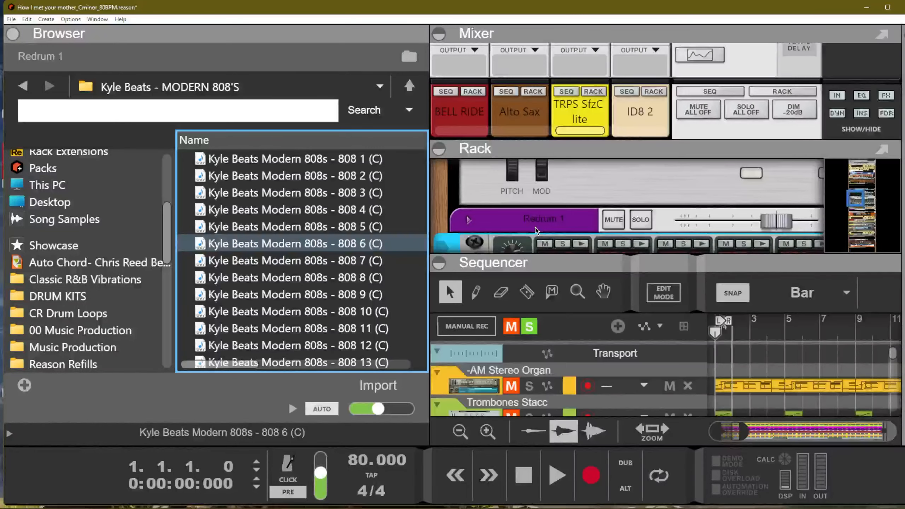
{"action": "key", "text": "shift+Tab"}
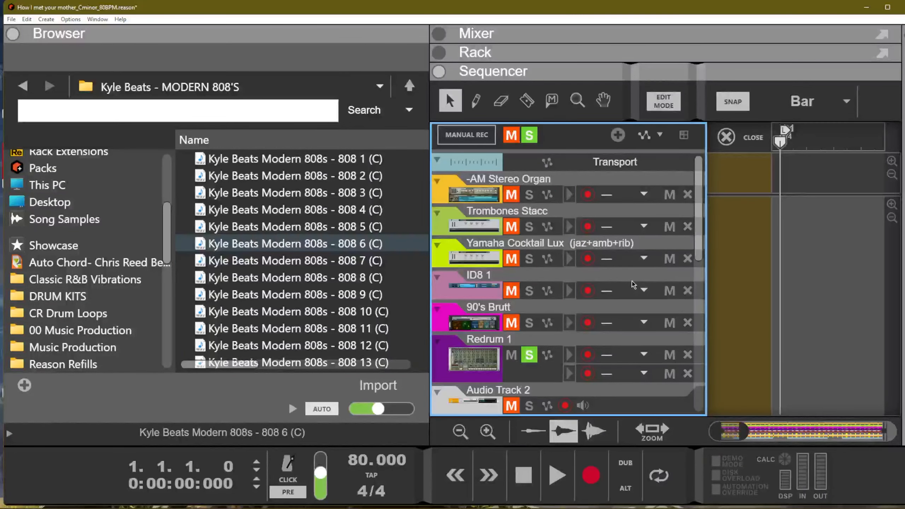
{"action": "key", "text": "F5+F6+F7"}
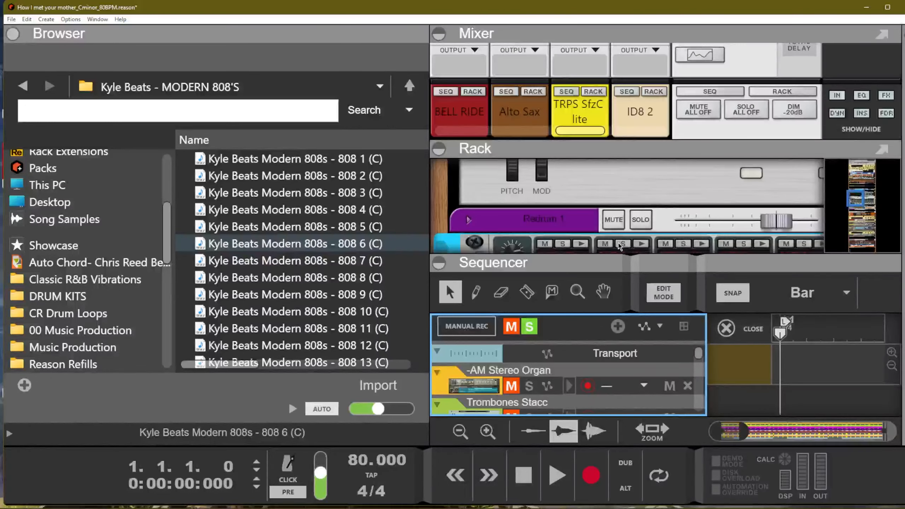
{"action": "key", "text": "F3"}
{"action": "key", "text": "F7"}
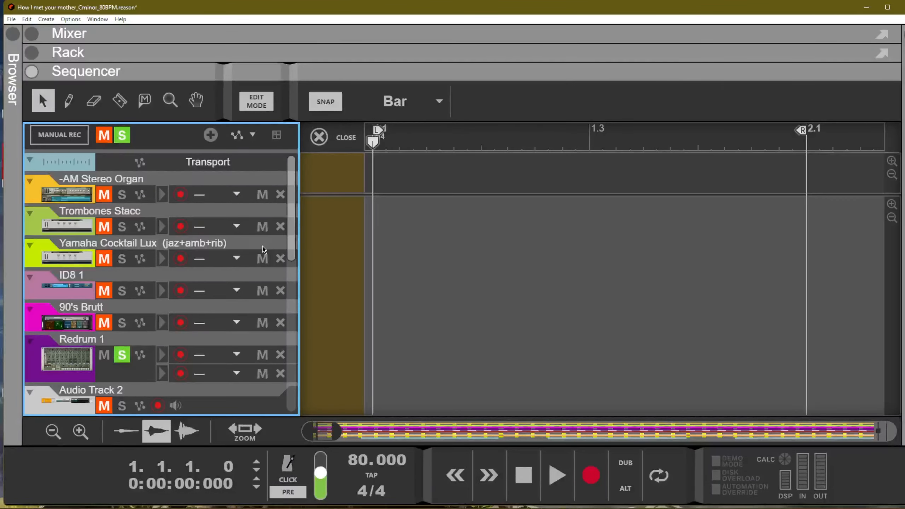
In a new Redrum 1 note lane with the others muted, draw a 0.2.0.0 note for the Kyle Beats sample at 1.1.1.0 and play it
{"action": "left_click", "coordinate": [146, 341]}
{"action": "left_click", "coordinate": [341, 328]}
{"action": "left_click", "coordinate": [342, 328]}
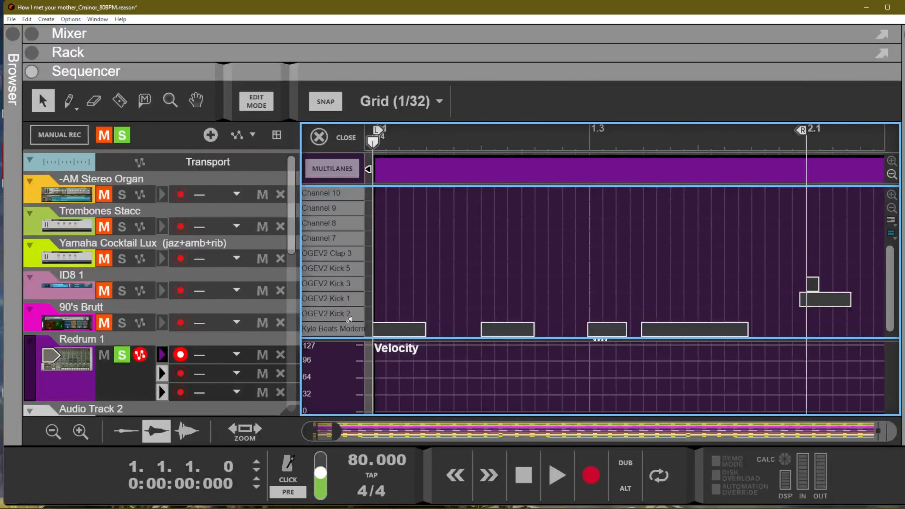
{"action": "left_click_drag", "start_coordinate": [377, 321], "coordinate": [584, 327]}
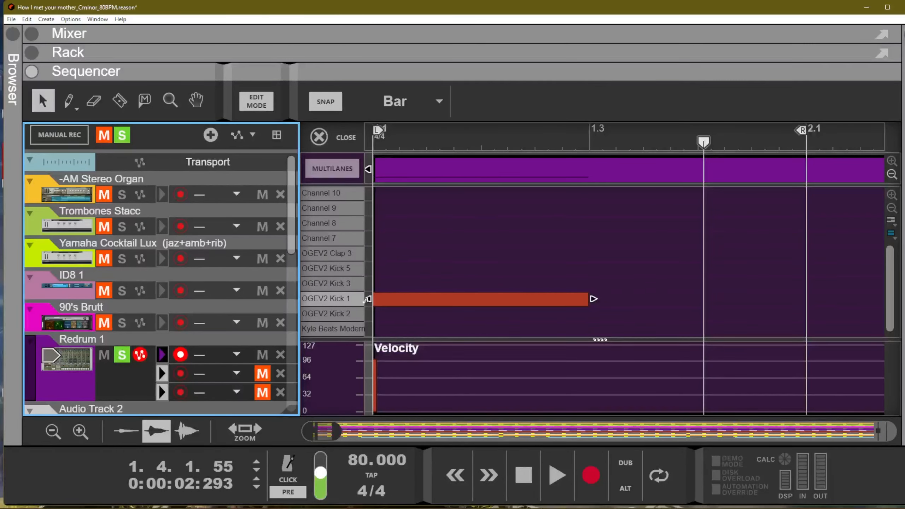
{"action": "key", "text": "space"}
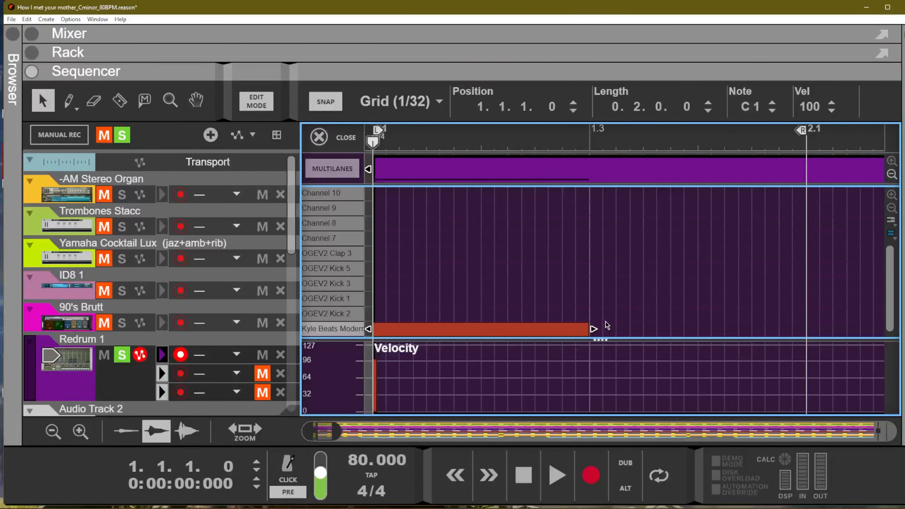
Shorten the Kyle Beats note to a length of 0.0.1.120 and play it back
{"action": "left_click_drag", "start_coordinate": [590, 328], "coordinate": [411, 339]}
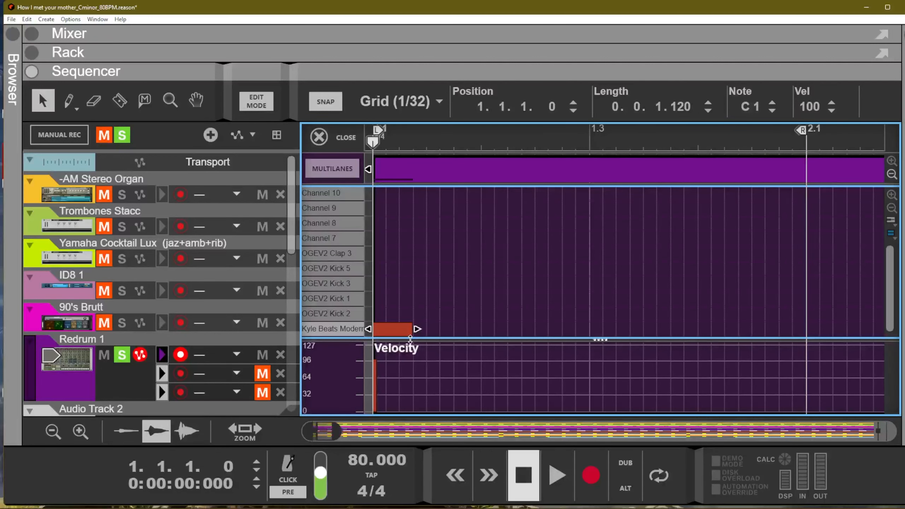
{"action": "key", "text": "space"}
{"action": "key", "text": "space"}
{"action": "key", "text": "space"}
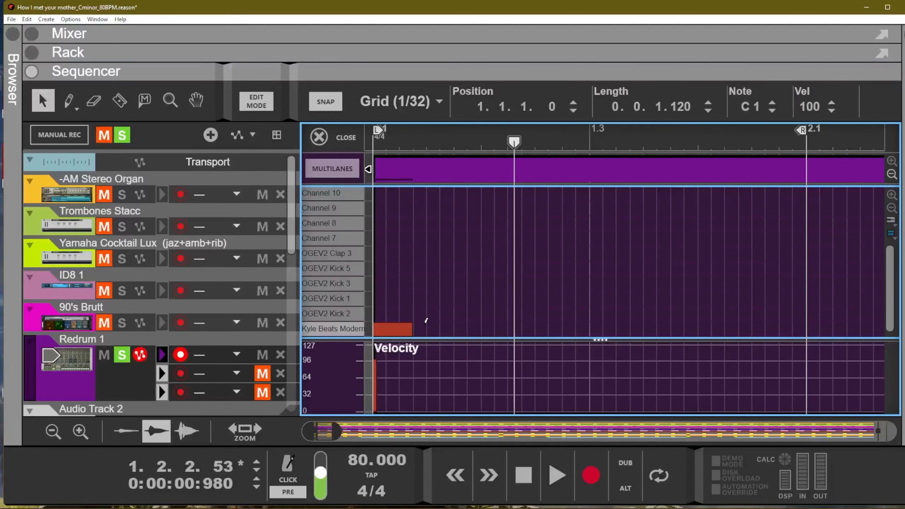
Add four more back-to-back Kyle Beats notes of length 0.0.1.120 after the first, up to position 1.2.3.0, and play the sequence
{"action": "left_click", "coordinate": [422, 325], "text": "alt"}
{"action": "left_click_drag", "start_coordinate": [432, 330], "coordinate": [514, 338]}
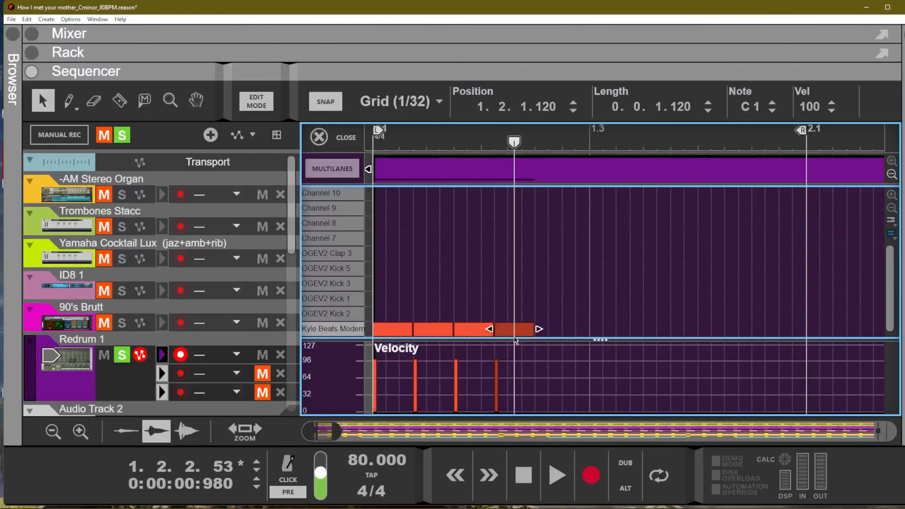
{"action": "key", "text": "Home"}
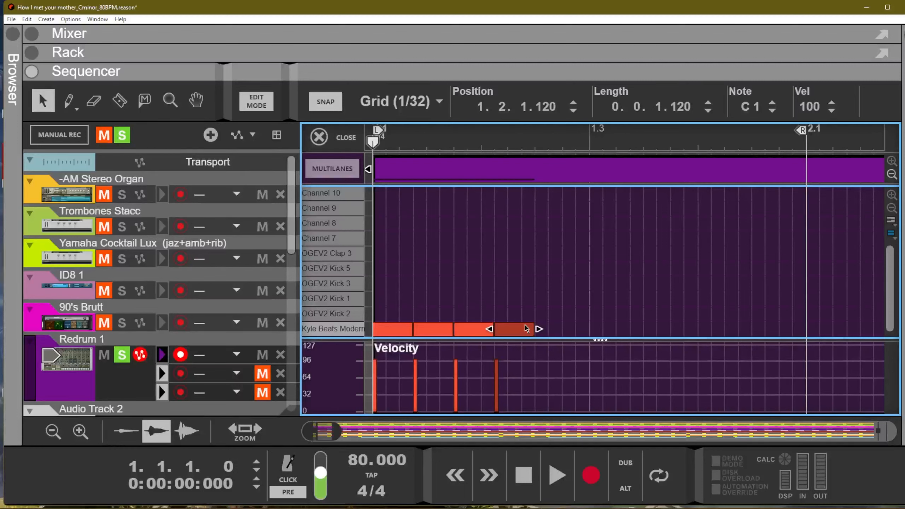
{"action": "key", "text": "space"}
{"action": "key", "text": "space"}
{"action": "left_click_drag", "start_coordinate": [503, 331], "coordinate": [550, 331]}
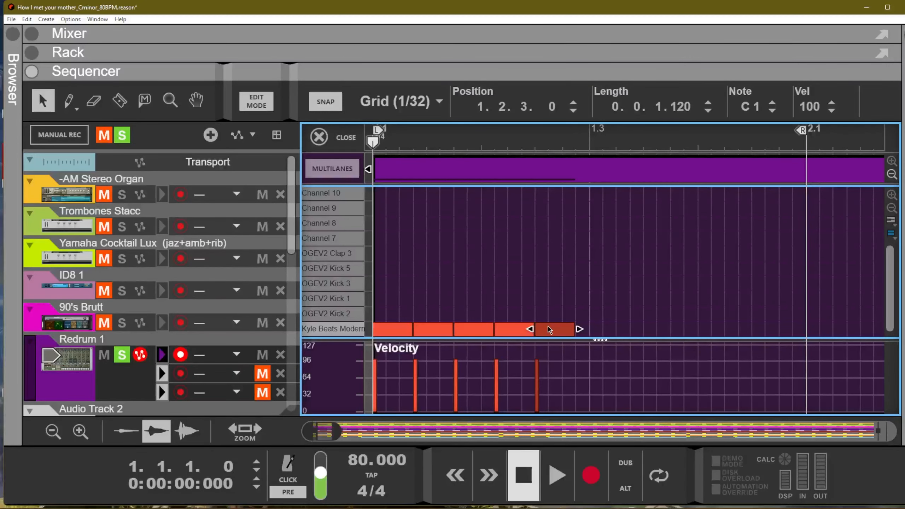
{"action": "key", "text": "space"}
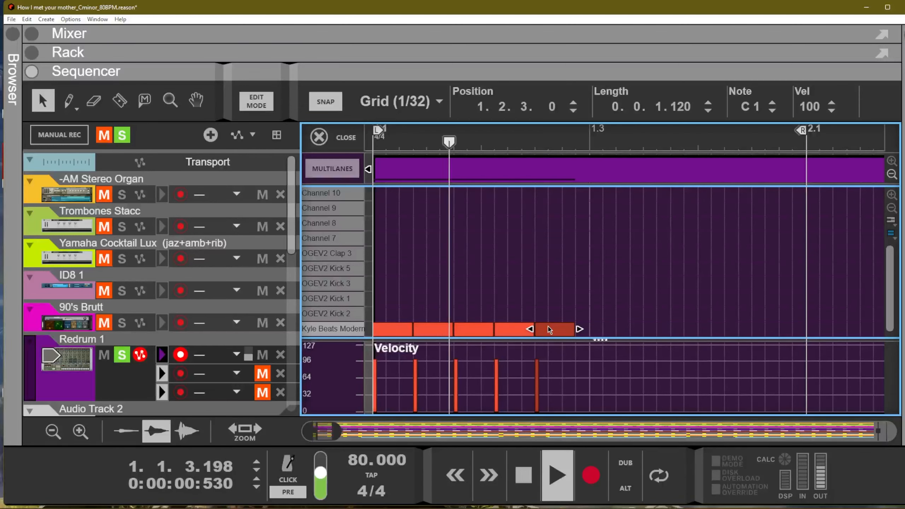
{"action": "key", "text": "space"}
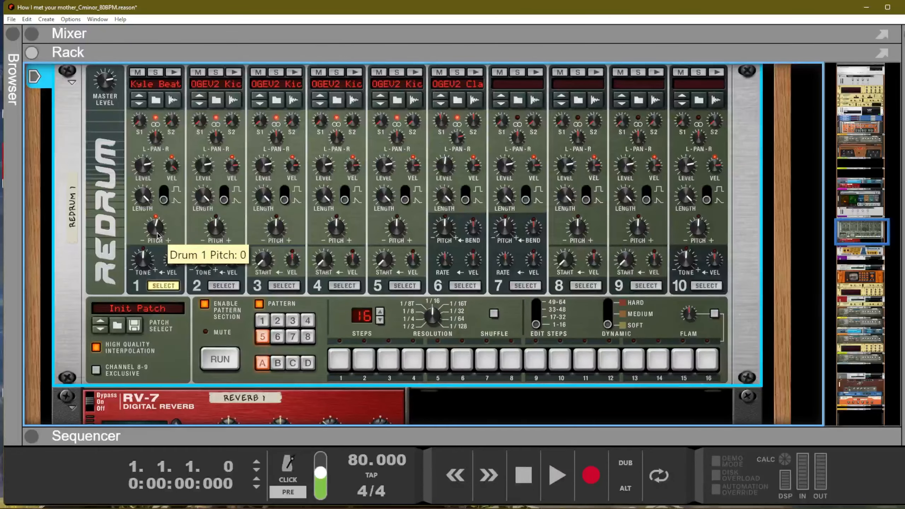
In the rack, raise drum 1's pitch and then lower it below centre, triggering the drum after each change
{"action": "left_click_drag", "start_coordinate": [157, 235], "coordinate": [159, 171]}
{"action": "left_click", "coordinate": [174, 73]}
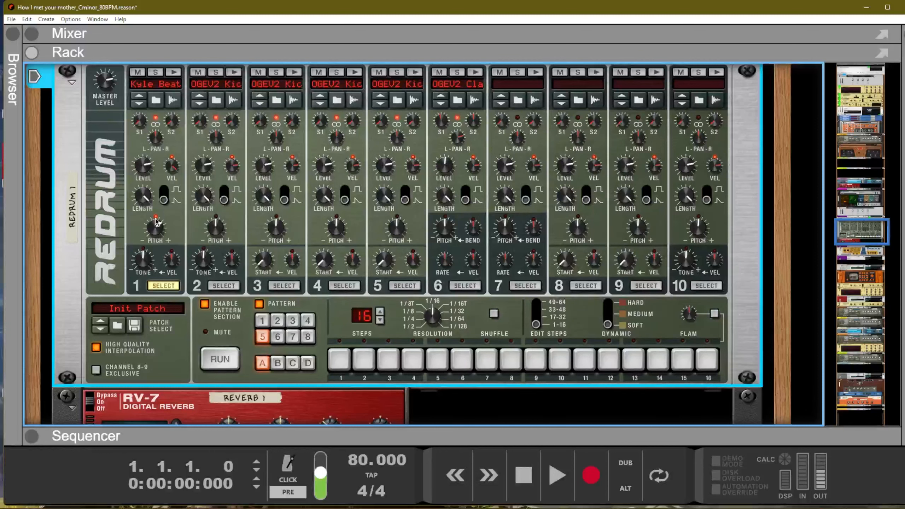
{"action": "left_click_drag", "start_coordinate": [157, 222], "coordinate": [158, 263]}
{"action": "left_click", "coordinate": [174, 73]}
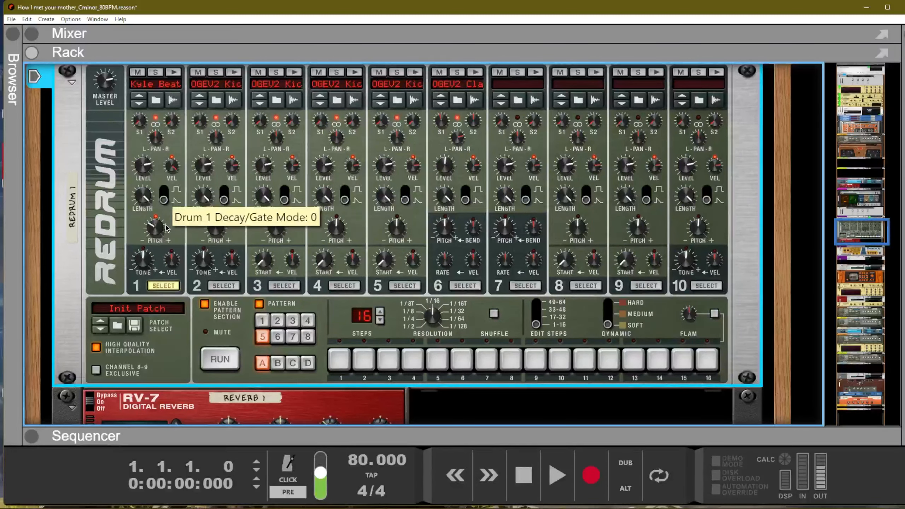
{"action": "right_click", "coordinate": [161, 234]}
{"action": "left_click", "coordinate": [128, 224]}
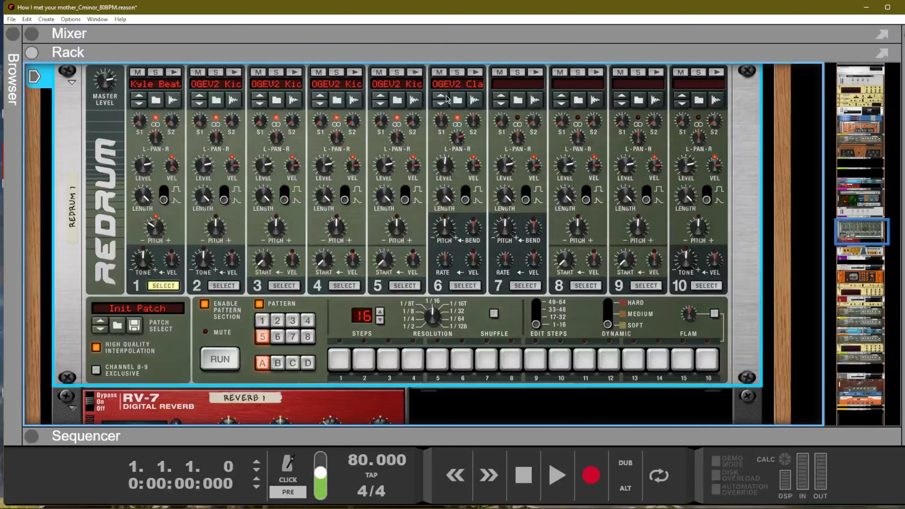
Load the krept sample from the 4. Hi Hats folder of the Kyle Beats OPTICS DRUM KIT into drum 2 and close the browser
{"action": "left_click", "coordinate": [517, 101]}
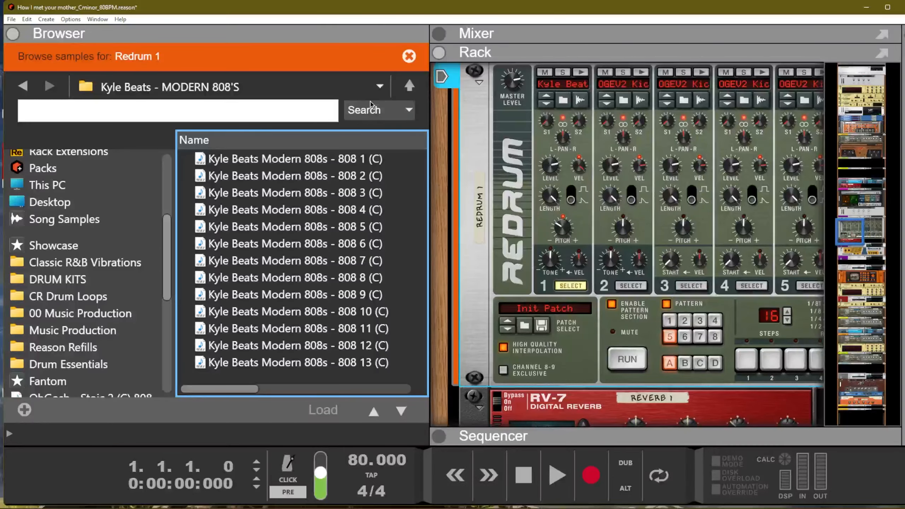
{"action": "left_click", "coordinate": [409, 86]}
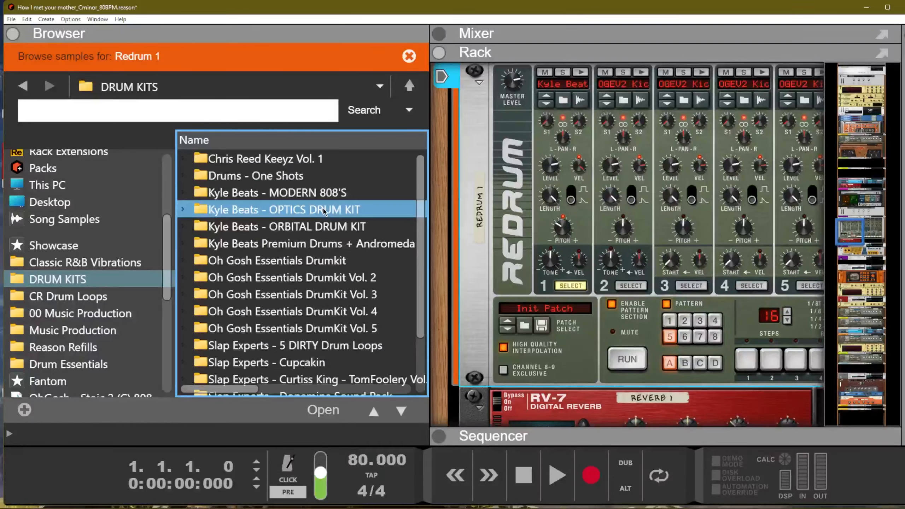
{"action": "double_click", "coordinate": [264, 213]}
{"action": "double_click", "coordinate": [250, 210]}
{"action": "left_click", "coordinate": [247, 227]}
{"action": "left_click_drag", "start_coordinate": [247, 227], "coordinate": [626, 189]}
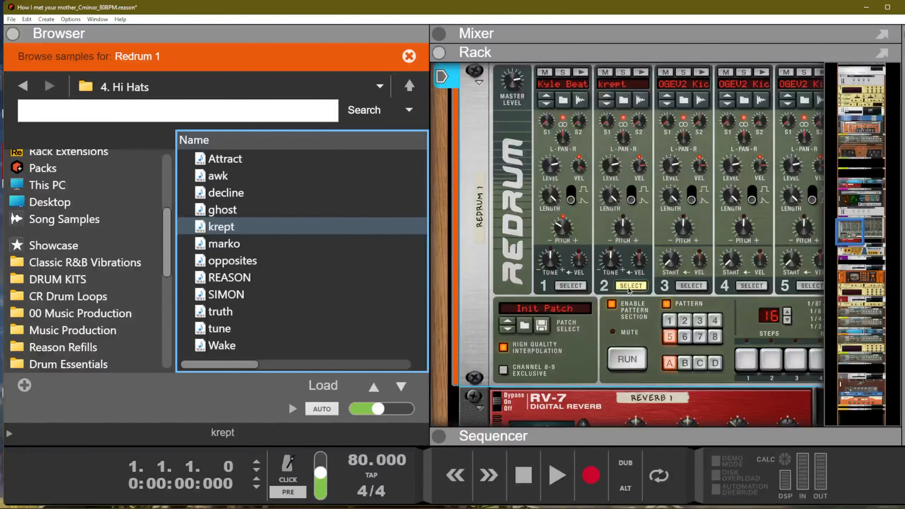
{"action": "key", "text": "F3"}
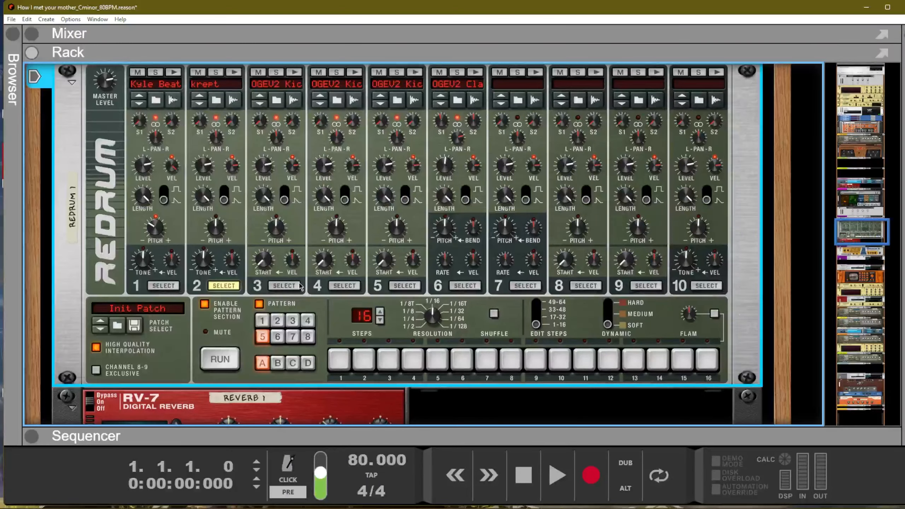
Program drum 2's hi-hat on steps 1, 5, 9 and 13 while the pattern runs
{"action": "left_click", "coordinate": [338, 361]}
{"action": "left_click", "coordinate": [220, 359]}
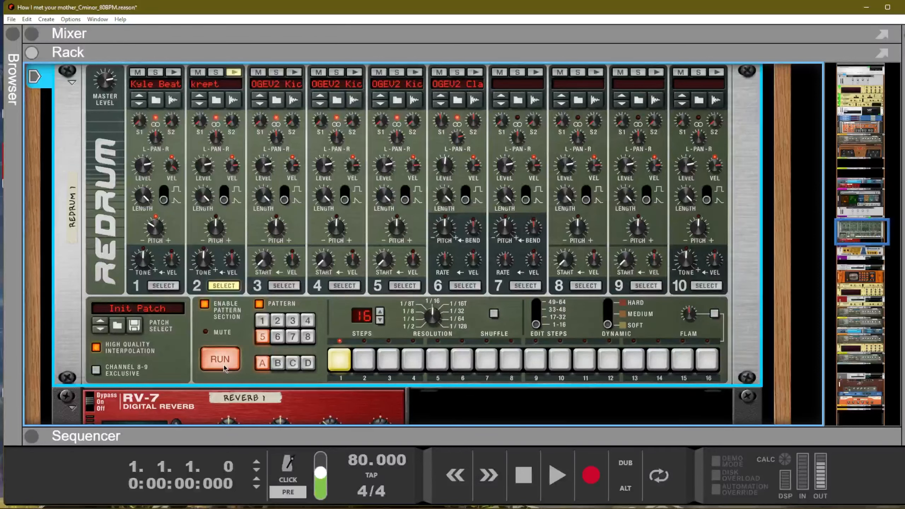
{"action": "left_click", "coordinate": [437, 360]}
{"action": "left_click", "coordinate": [510, 359]}
{"action": "left_click", "coordinate": [511, 360]}
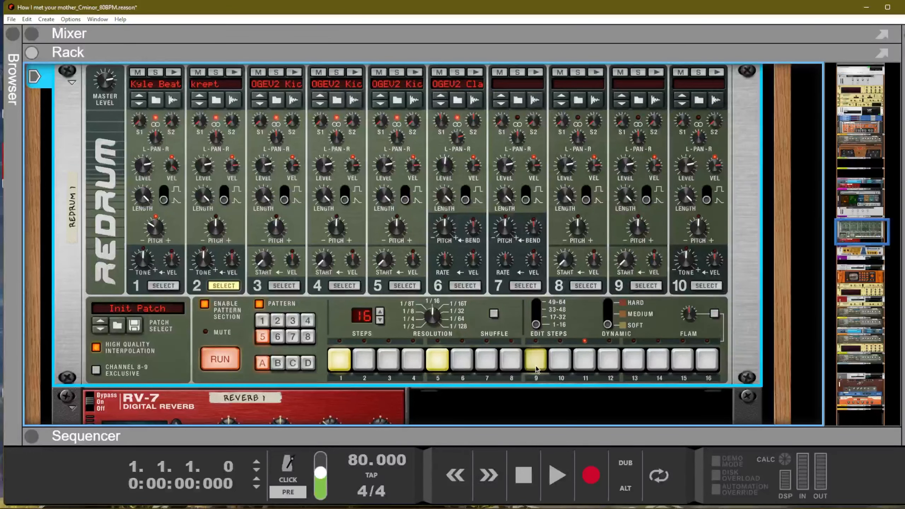
{"action": "left_click", "coordinate": [535, 359]}
{"action": "left_click", "coordinate": [634, 360]}
Add drum 2 hits on steps 3, 7, 11 and 15 of the running pattern
{"action": "left_click", "coordinate": [388, 359]}
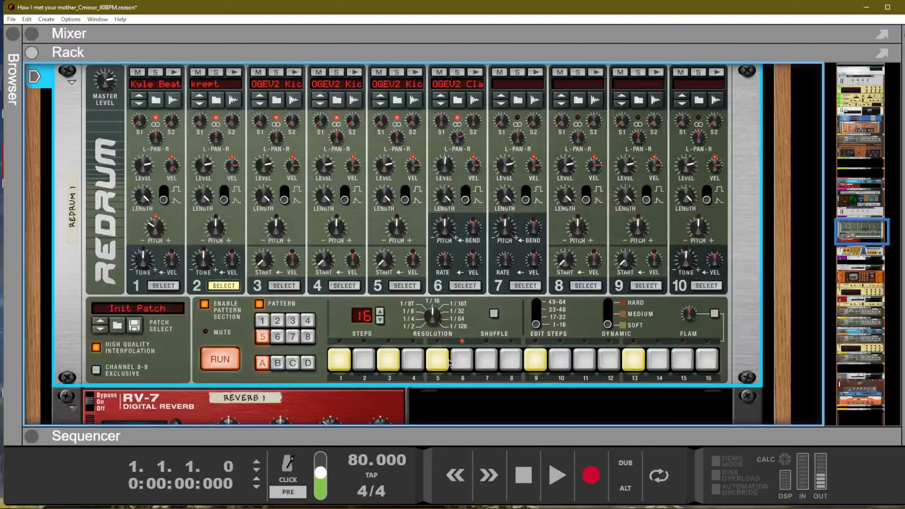
{"action": "left_click", "coordinate": [486, 360]}
{"action": "left_click", "coordinate": [584, 359]}
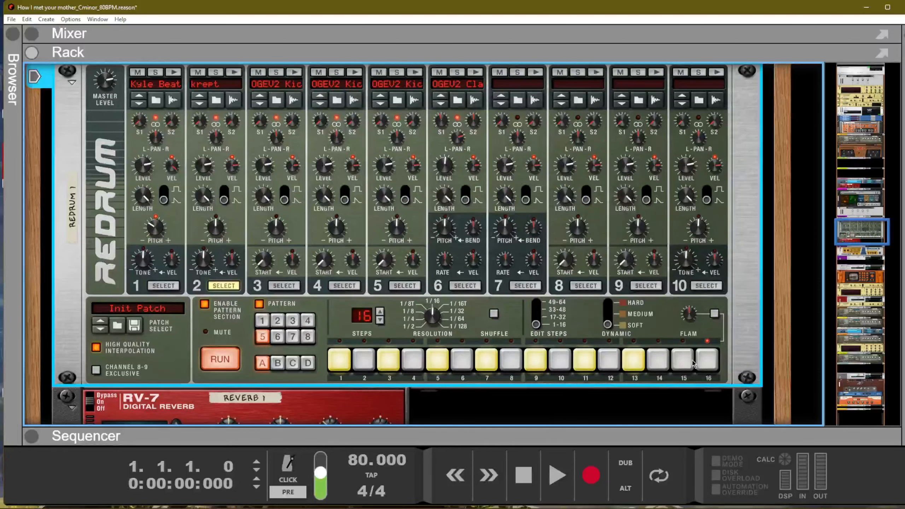
{"action": "left_click", "coordinate": [682, 360]}
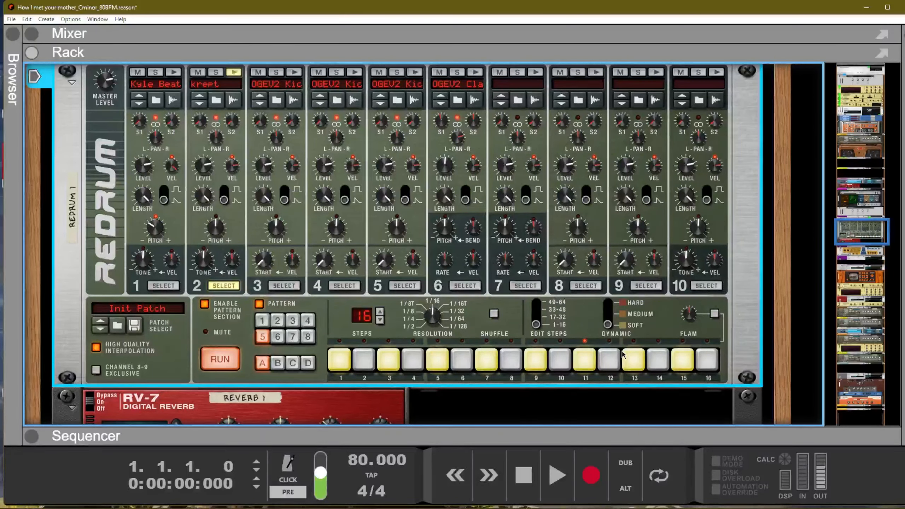
Create a pitch automation lane for drum 2, draw automation across the first bar and play it back
{"action": "right_click", "coordinate": [216, 229]}
{"action": "left_click", "coordinate": [228, 232]}
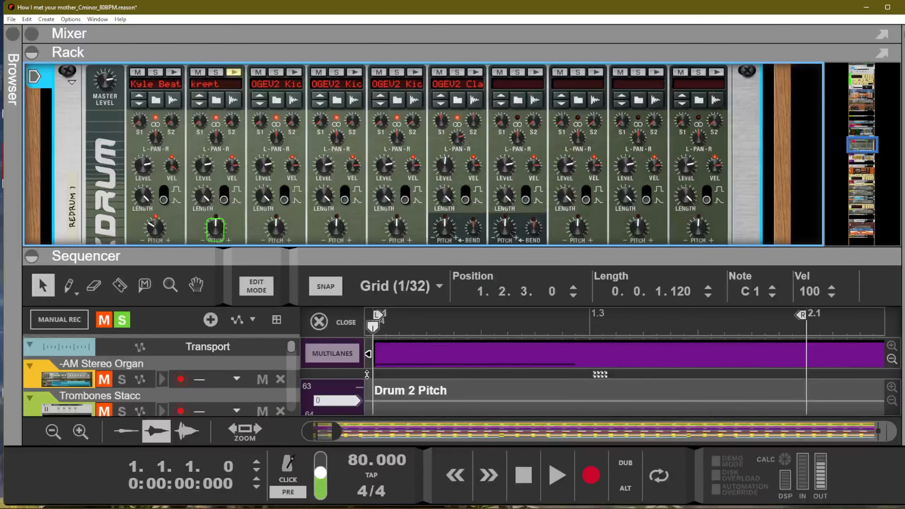
{"action": "mouse_move", "coordinate": [387, 395]}
{"action": "left_mouse_down"}
{"action": "mouse_move", "coordinate": [481, 388]}
{"action": "mouse_move", "coordinate": [531, 410]}
{"action": "mouse_move", "coordinate": [616, 387]}
{"action": "mouse_move", "coordinate": [684, 402]}
{"action": "mouse_move", "coordinate": [753, 388]}
{"action": "mouse_move", "coordinate": [776, 397]}
{"action": "left_mouse_up"}
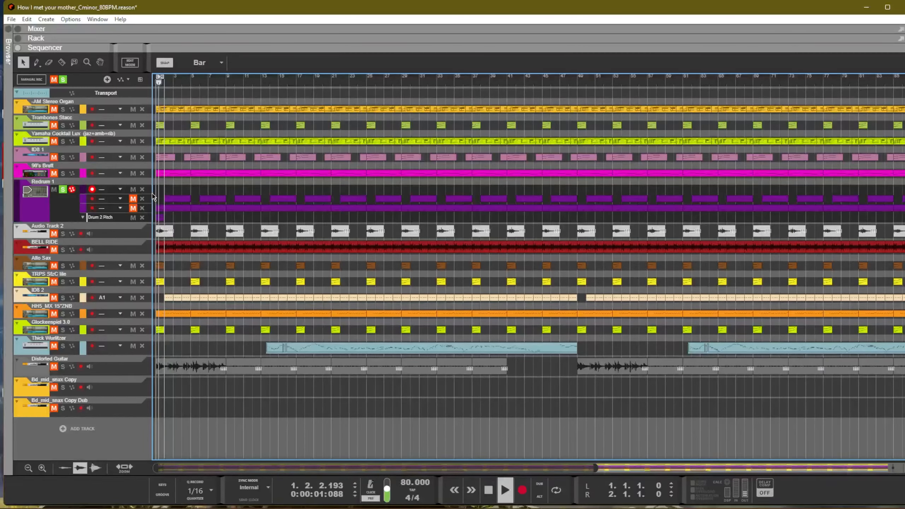
{"action": "scroll", "coordinate": [105, 199], "scroll_direction": "up", "scroll_amount": 5}
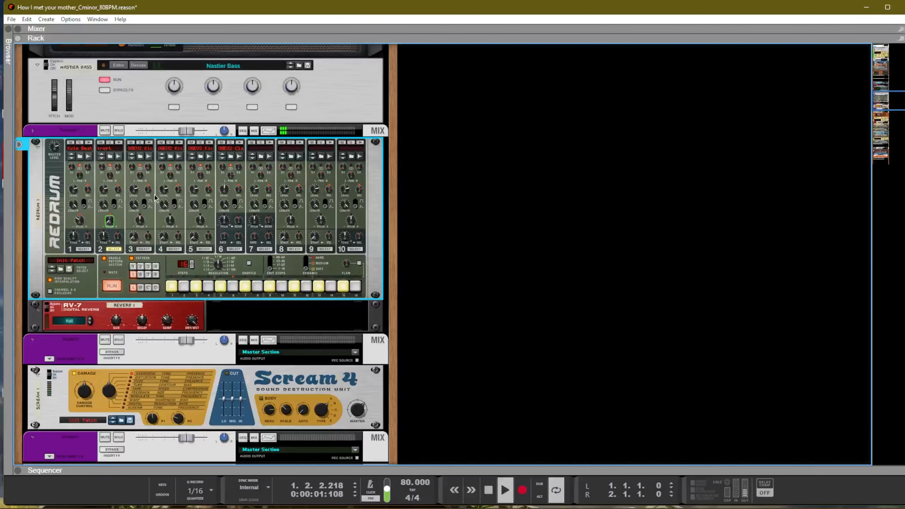
{"action": "key", "text": "space"}
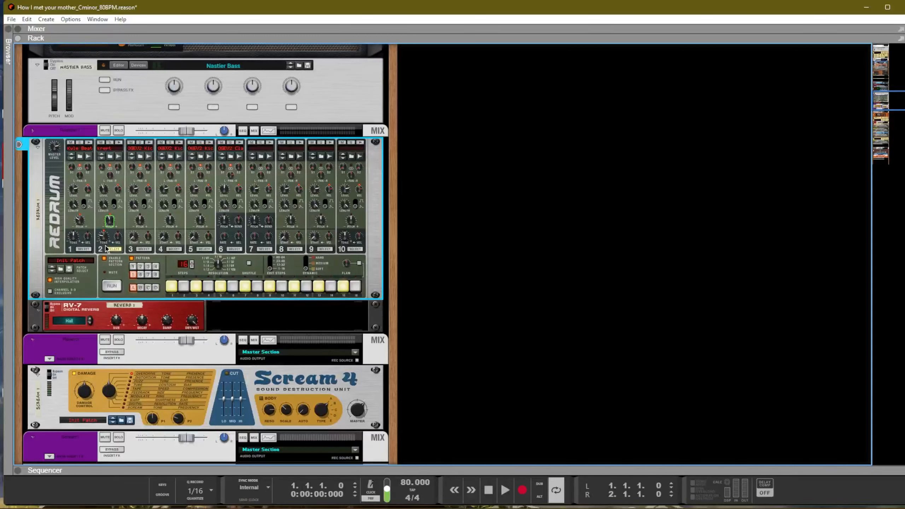
Play the pattern while sweeping drum 2's tone up from -64 and raising its velocity-to-tone amount
{"action": "key", "text": "space"}
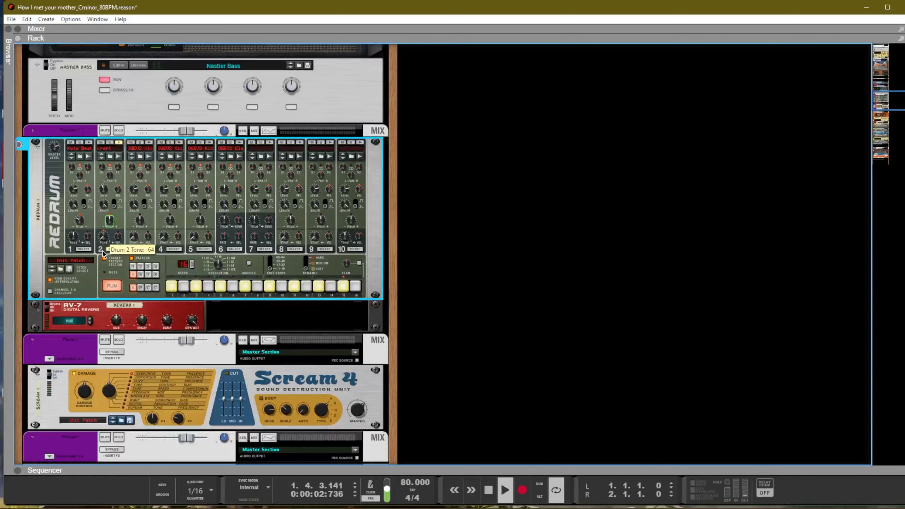
{"action": "left_click_drag", "start_coordinate": [102, 246], "coordinate": [122, 209]}
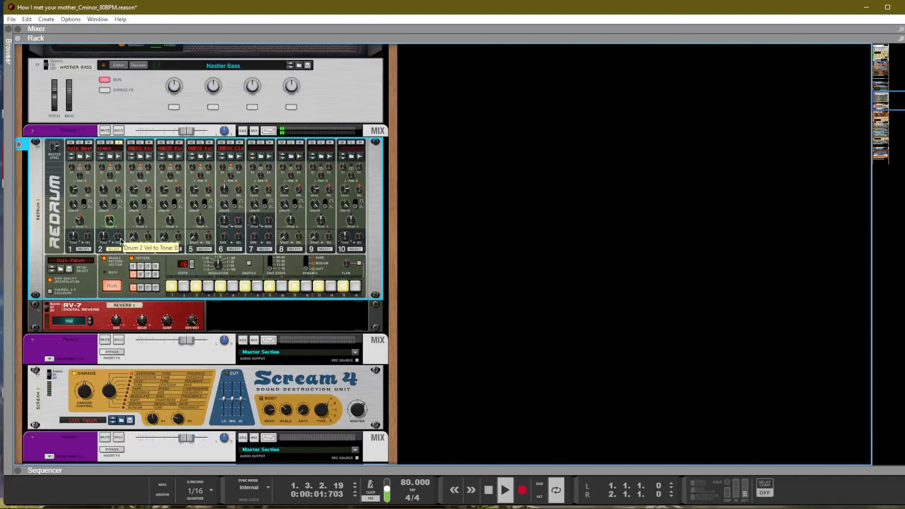
{"action": "left_click_drag", "start_coordinate": [120, 241], "coordinate": [125, 224]}
Set drum 2's step 1 to hard dynamics and steps 5, 9 and 13 to medium, listen, and stop playback
{"action": "left_click", "coordinate": [308, 263]}
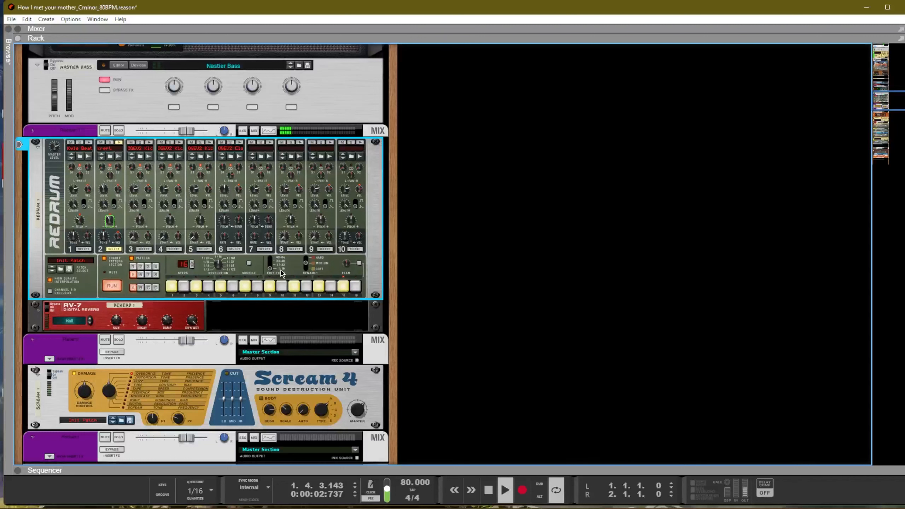
{"action": "left_click", "coordinate": [306, 257]}
{"action": "left_click", "coordinate": [171, 286]}
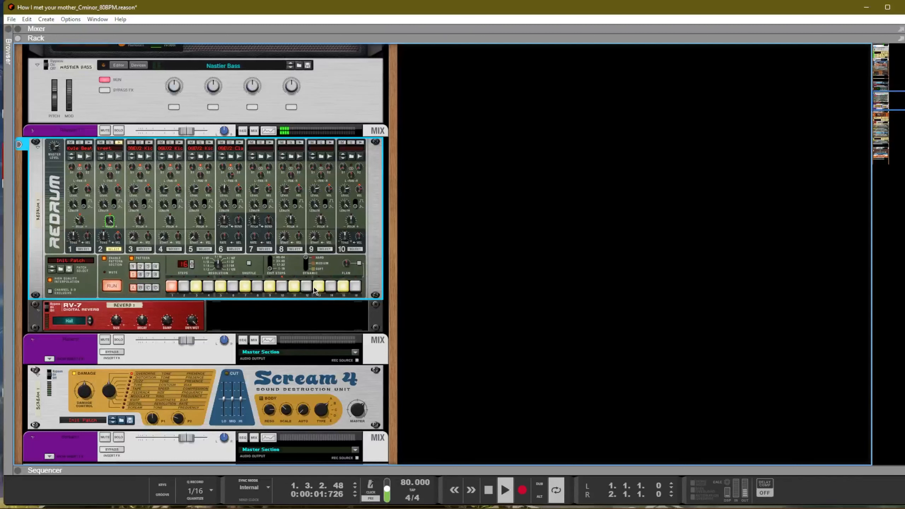
{"action": "left_click", "coordinate": [307, 265]}
{"action": "left_click", "coordinate": [269, 286]}
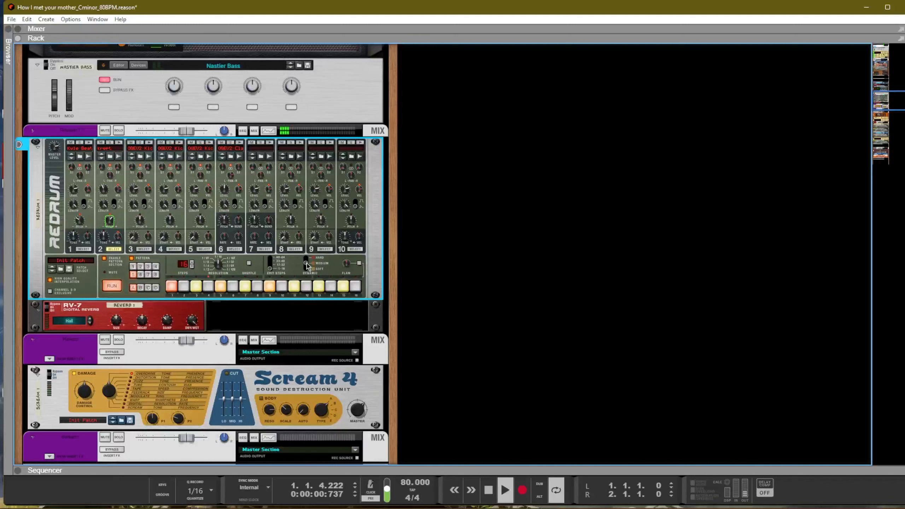
{"action": "left_click", "coordinate": [318, 286]}
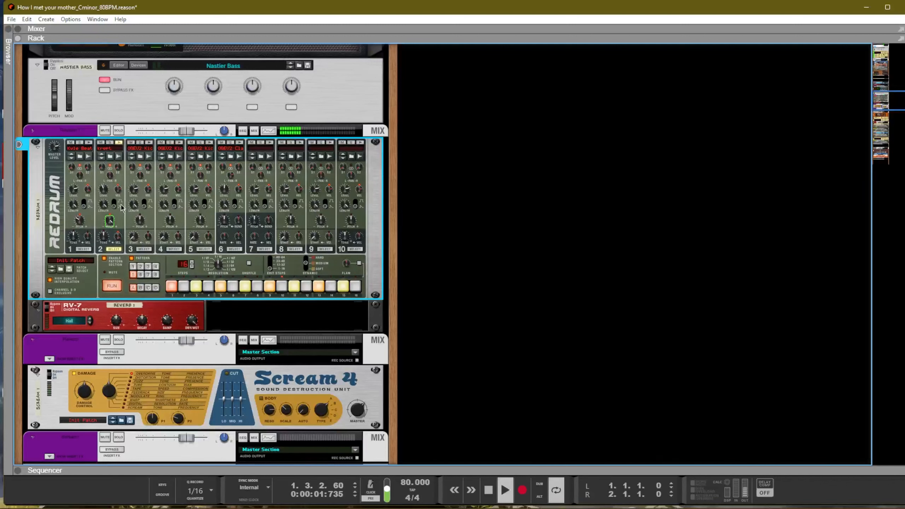
{"action": "key", "text": "space"}
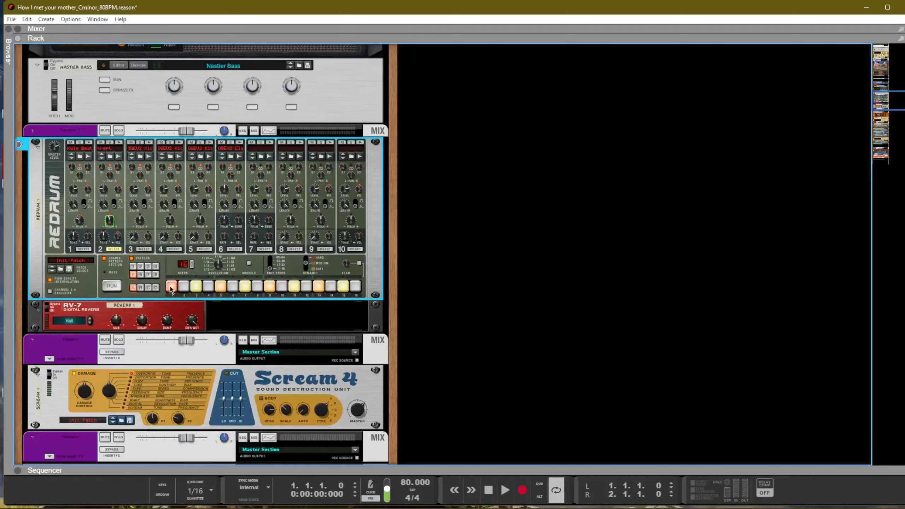
Fill all 16 of drum 2's pattern steps and clear them again, leaving the pattern empty
{"action": "left_click_drag", "start_coordinate": [172, 286], "coordinate": [355, 286]}
{"action": "left_click_drag", "start_coordinate": [172, 290], "coordinate": [308, 280]}
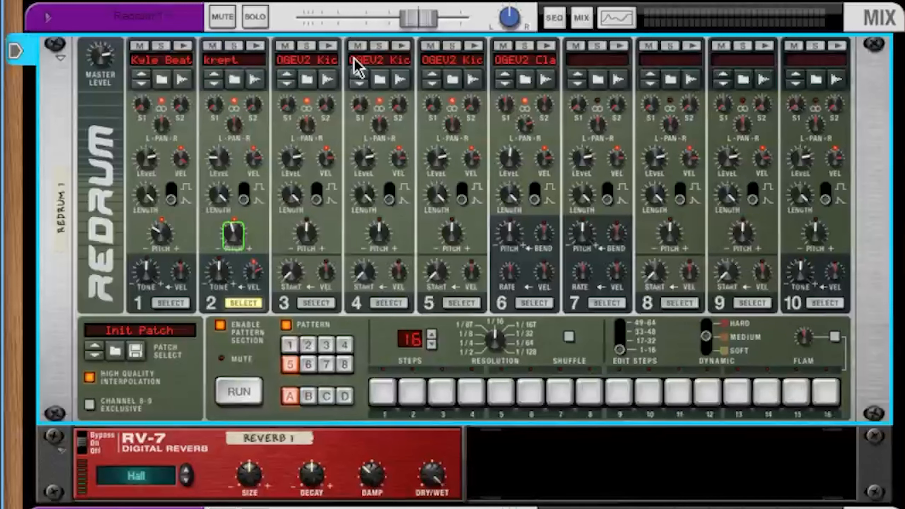
Raise drum 3's sample start point and trigger the drum several times to hear the change
{"action": "mouse_move", "coordinate": [293, 276]}
{"action": "left_mouse_down"}
{"action": "mouse_move", "coordinate": [295, 249]}
{"action": "mouse_move", "coordinate": [297, 289]}
{"action": "left_mouse_up"}
{"action": "left_click", "coordinate": [325, 48]}
{"action": "left_click", "coordinate": [328, 48]}
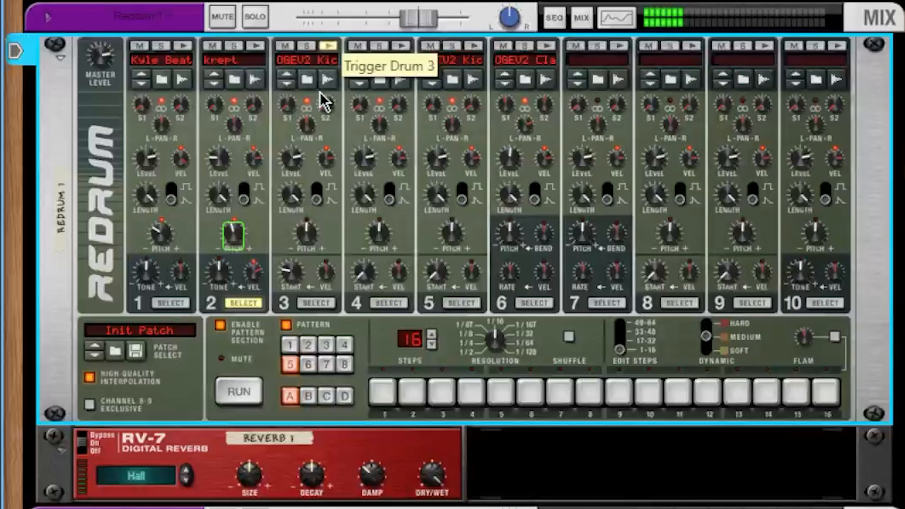
{"action": "left_click", "coordinate": [327, 46]}
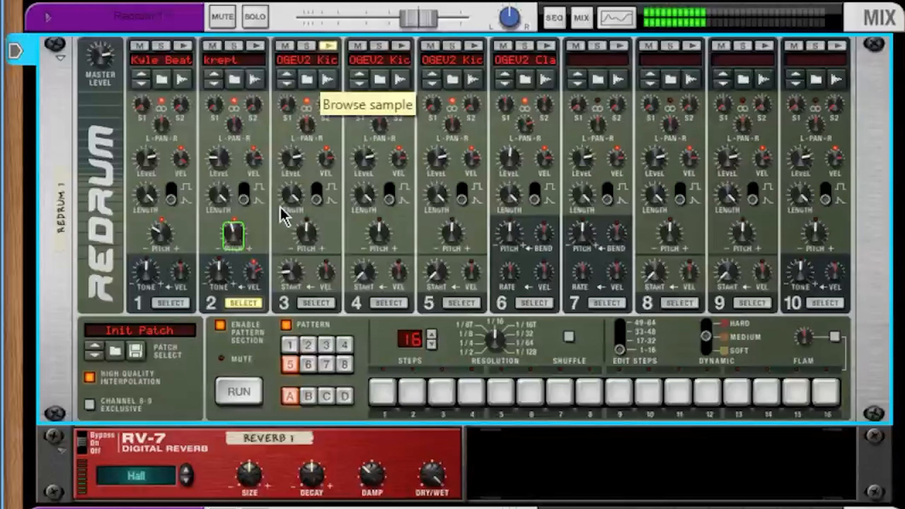
{"action": "left_click", "coordinate": [329, 45]}
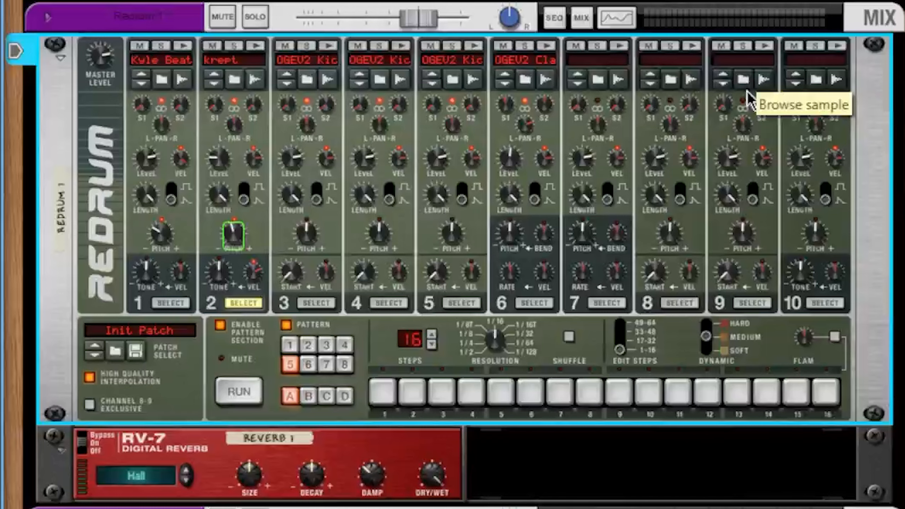
Load the opposites hi-hat into drum 8 and the lesson (KB) open hat into drum 9, with channels 8 and 9 exclusive
{"action": "left_click", "coordinate": [670, 79]}
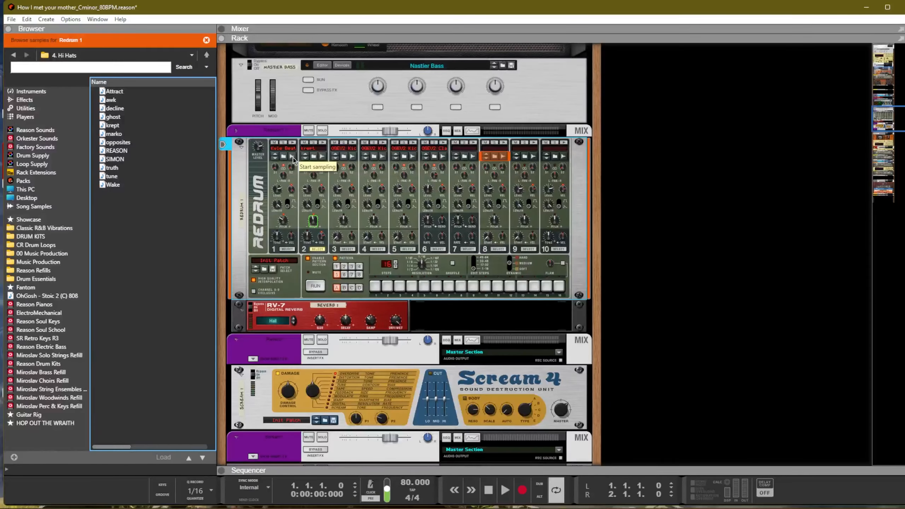
{"action": "left_click", "coordinate": [150, 125]}
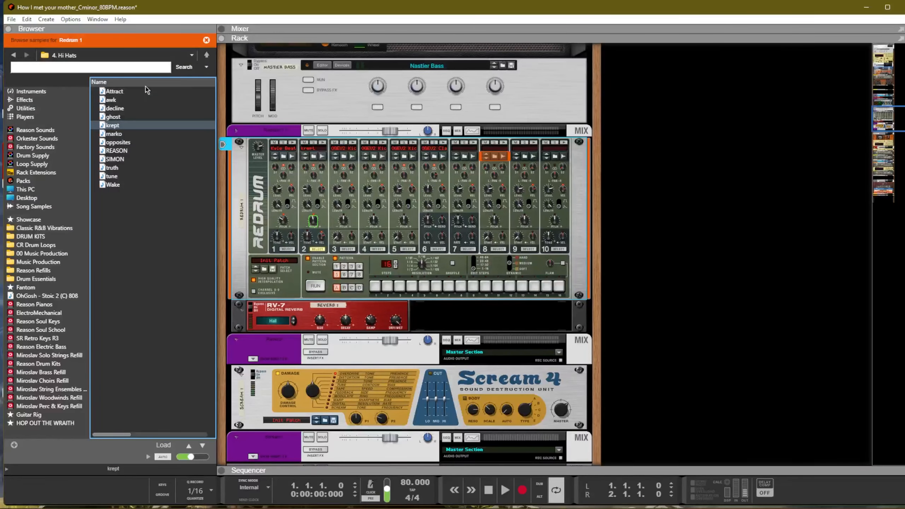
{"action": "left_click_drag", "start_coordinate": [152, 142], "coordinate": [515, 162]}
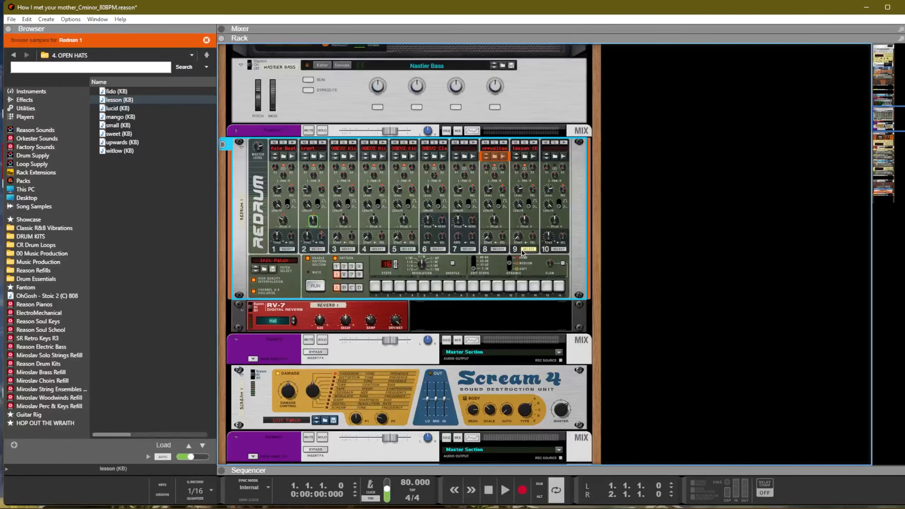
In pattern 8, program drum 8's hat on every step except 7, 13 and 16 during playback, and stop
{"action": "left_click", "coordinate": [495, 249]}
{"action": "left_click", "coordinate": [358, 275]}
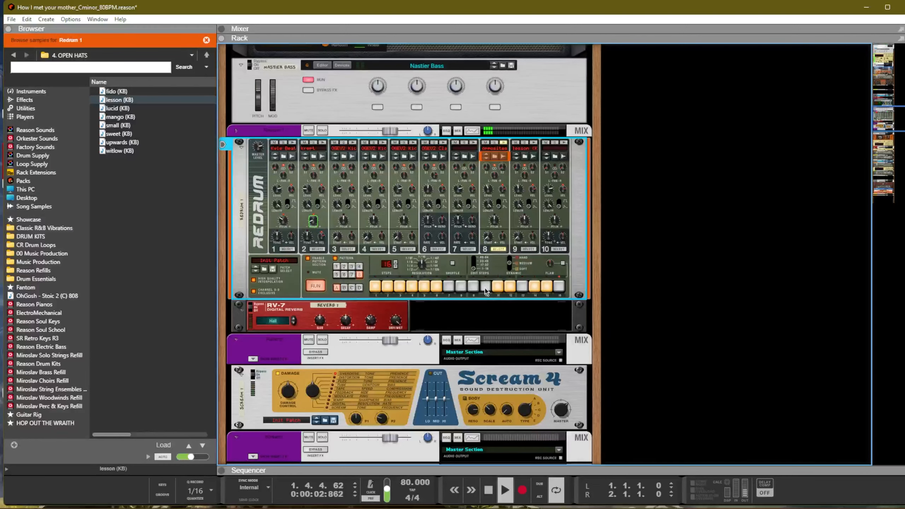
{"action": "left_click", "coordinate": [487, 287]}
{"action": "left_click", "coordinate": [473, 287]}
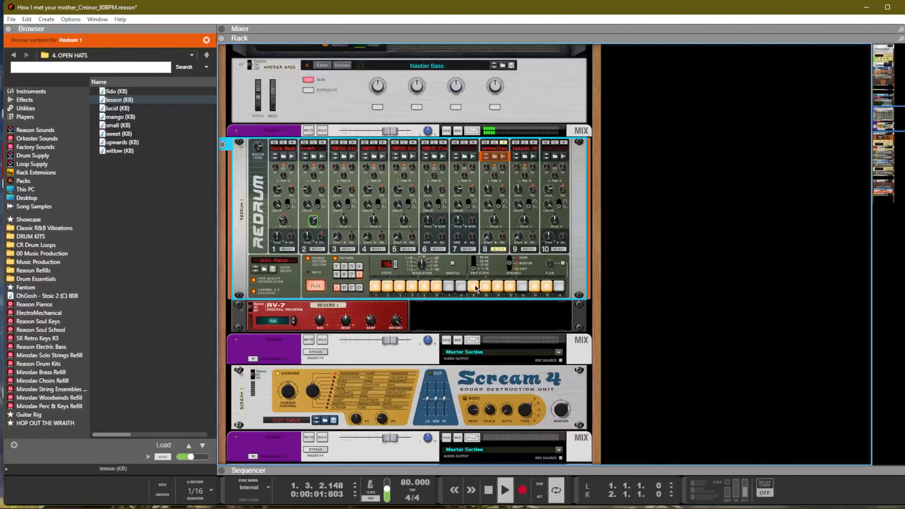
{"action": "left_click", "coordinate": [461, 288]}
{"action": "key", "text": "space"}
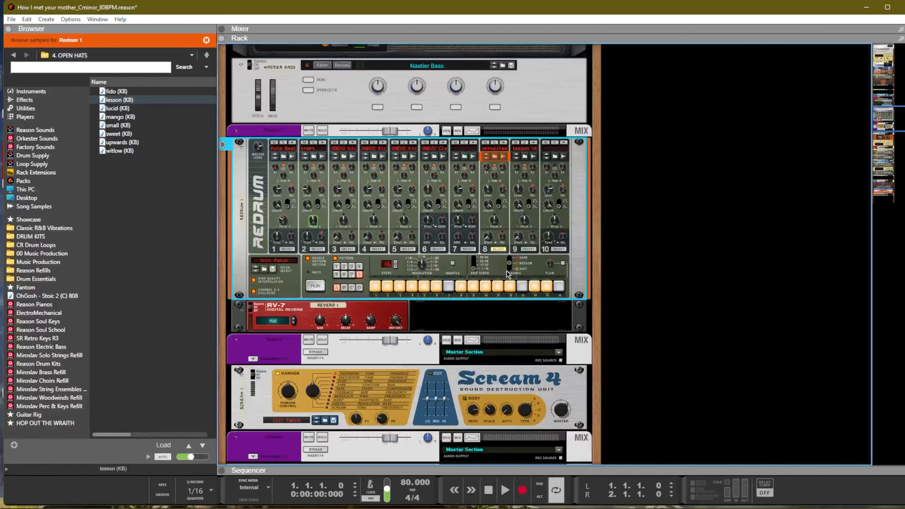
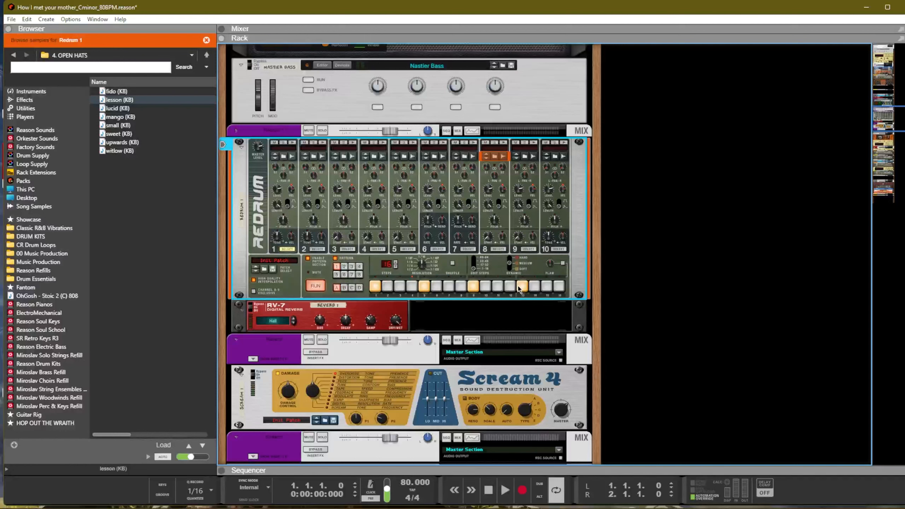
Load the FIND OUT (KB) kick from the 1. KICKS folder into drum 1 of the cleared kit and lower its level
{"action": "left_click", "coordinate": [207, 54]}
{"action": "double_click", "coordinate": [118, 92]}
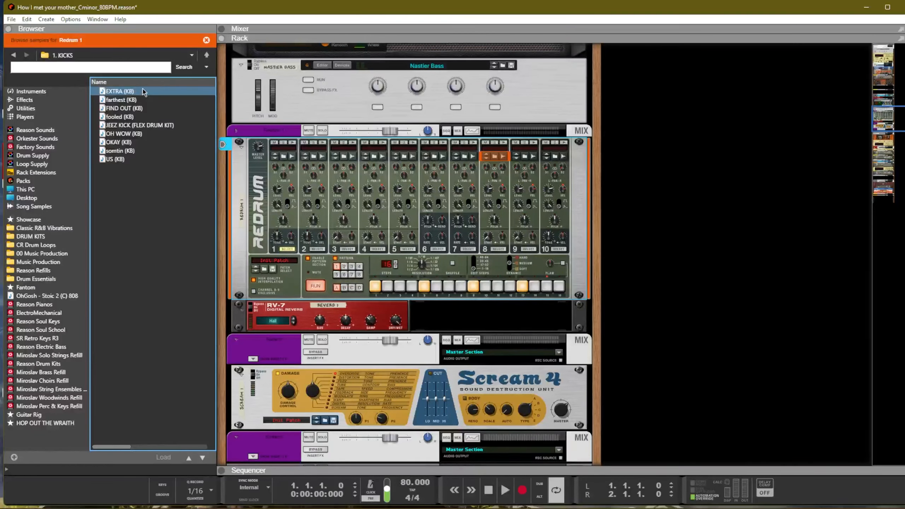
{"action": "left_click_drag", "start_coordinate": [123, 108], "coordinate": [290, 247]}
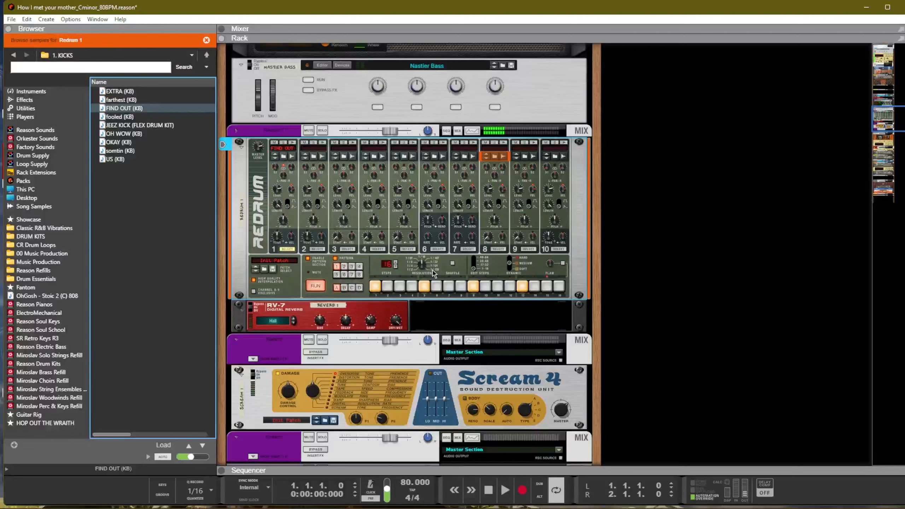
{"action": "left_click_drag", "start_coordinate": [278, 190], "coordinate": [278, 200]}
Load the forward (KB) clap from the 9. CLAPS folder into drum 2
{"action": "left_click", "coordinate": [207, 54]}
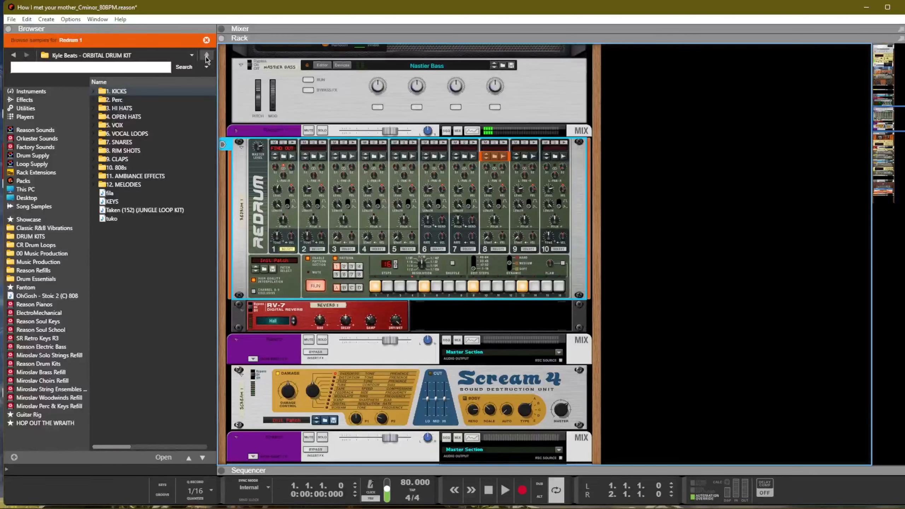
{"action": "double_click", "coordinate": [118, 159]}
{"action": "left_click", "coordinate": [158, 150]}
{"action": "left_click", "coordinate": [126, 126]}
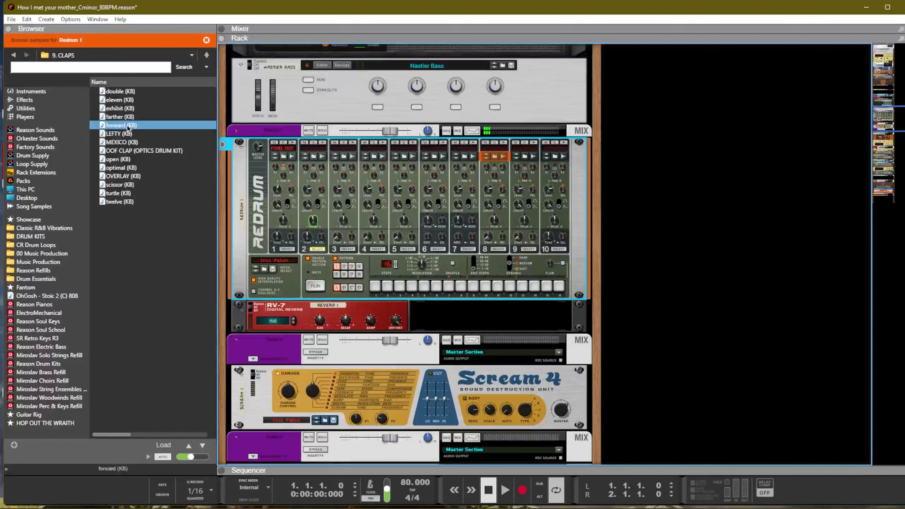
{"action": "left_click_drag", "start_coordinate": [127, 129], "coordinate": [323, 158]}
Audition drum 2's clap, program it on steps 5 and 13, and play the pattern briefly
{"action": "left_click", "coordinate": [323, 143]}
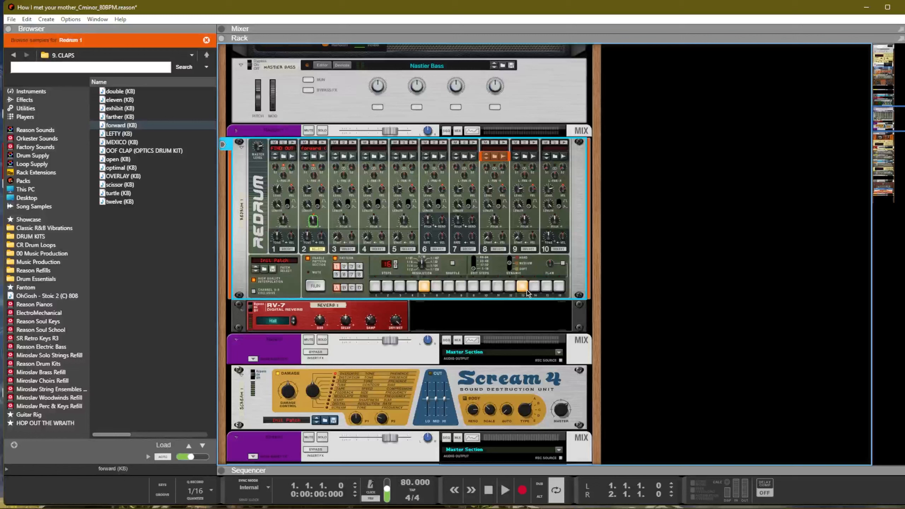
{"action": "key", "text": "space"}
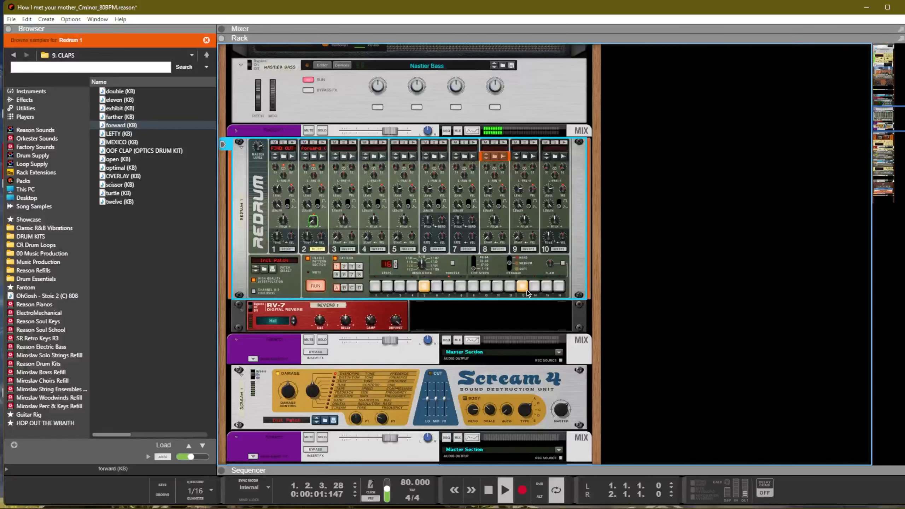
{"action": "key", "text": "space"}
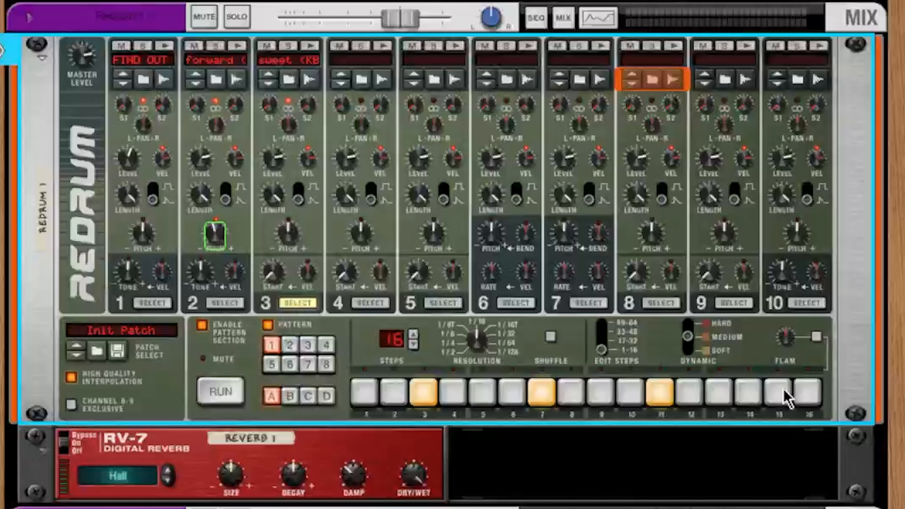
Complete drum 3's sweet (KB) open hat on steps 3, 7, 11 and 15, and review the steps of drums 1 to 3
{"action": "left_click", "coordinate": [546, 287]}
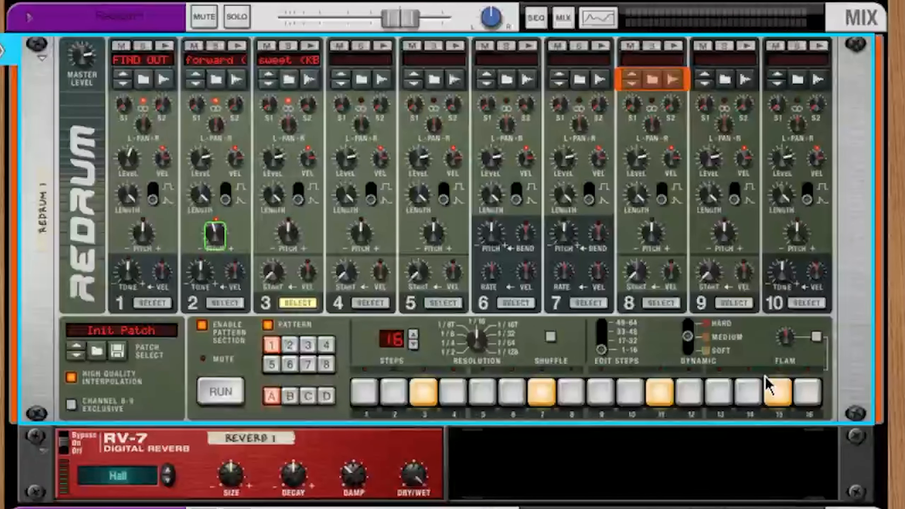
{"action": "left_click", "coordinate": [152, 303]}
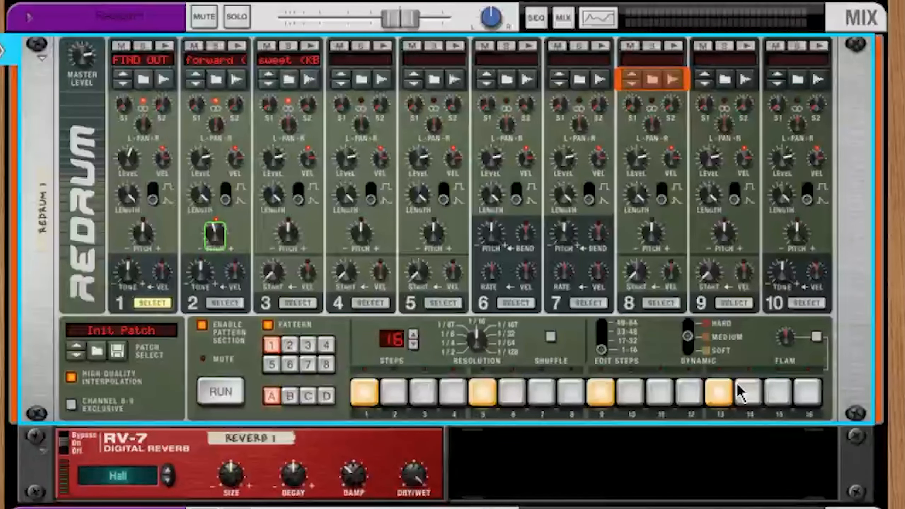
{"action": "left_click", "coordinate": [239, 305]}
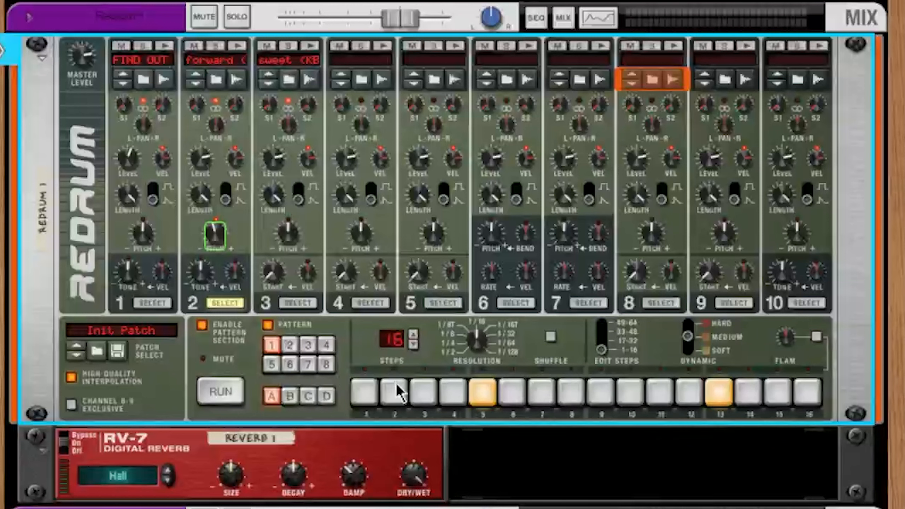
{"action": "left_click", "coordinate": [297, 304]}
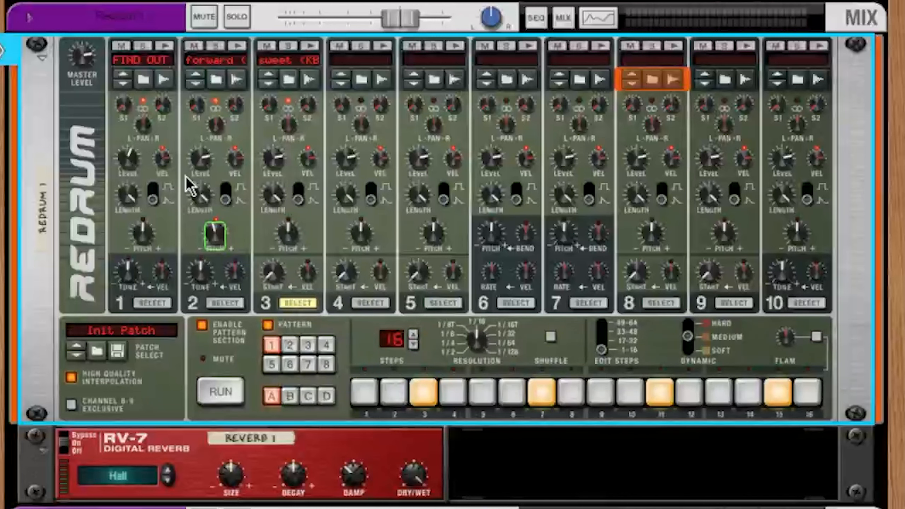
Try a velocity-to-level amount of 0 on drums 1 and 2, and undo both changes
{"action": "mouse_move", "coordinate": [162, 161]}
{"action": "left_mouse_down"}
{"action": "mouse_move", "coordinate": [162, 183]}
{"action": "mouse_move", "coordinate": [163, 172]}
{"action": "left_mouse_up"}
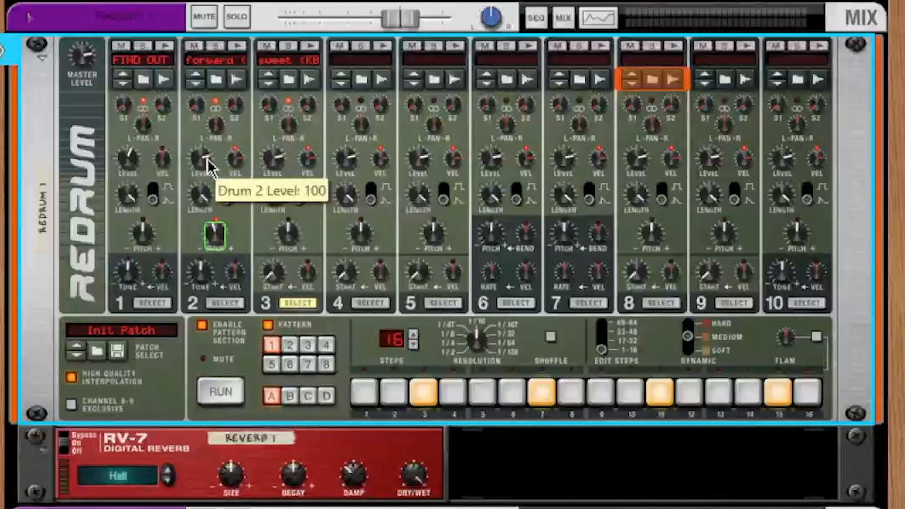
{"action": "mouse_move", "coordinate": [235, 171]}
{"action": "left_mouse_down"}
{"action": "mouse_move", "coordinate": [234, 196]}
{"action": "mouse_move", "coordinate": [238, 165]}
{"action": "left_mouse_up"}
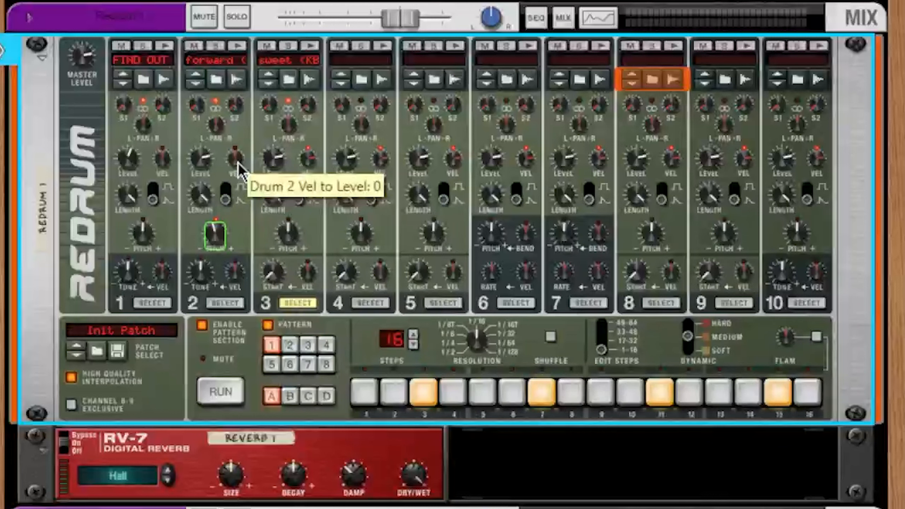
{"action": "key", "text": "ctrl+z"}
{"action": "key", "text": "ctrl+z"}
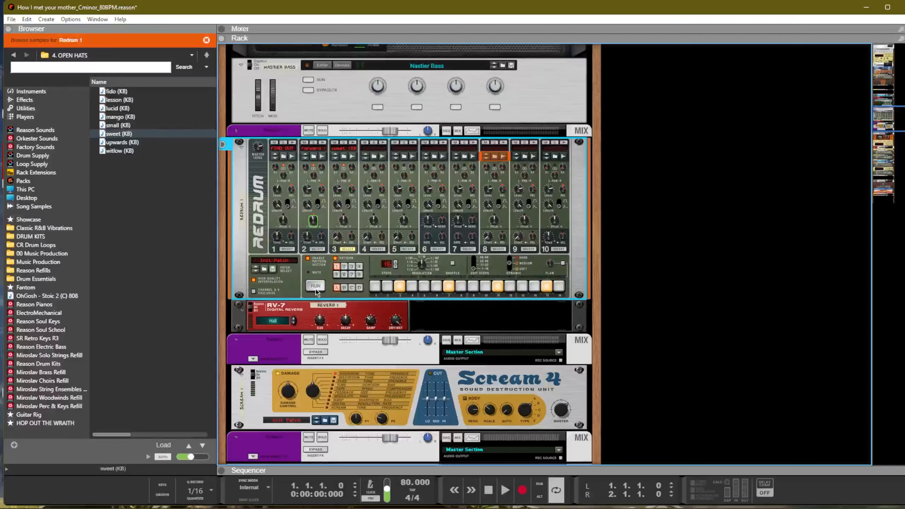
Preview pattern 1, copy it into pattern 2, and apply Alter Pattern to the copy
{"action": "left_click", "coordinate": [220, 392]}
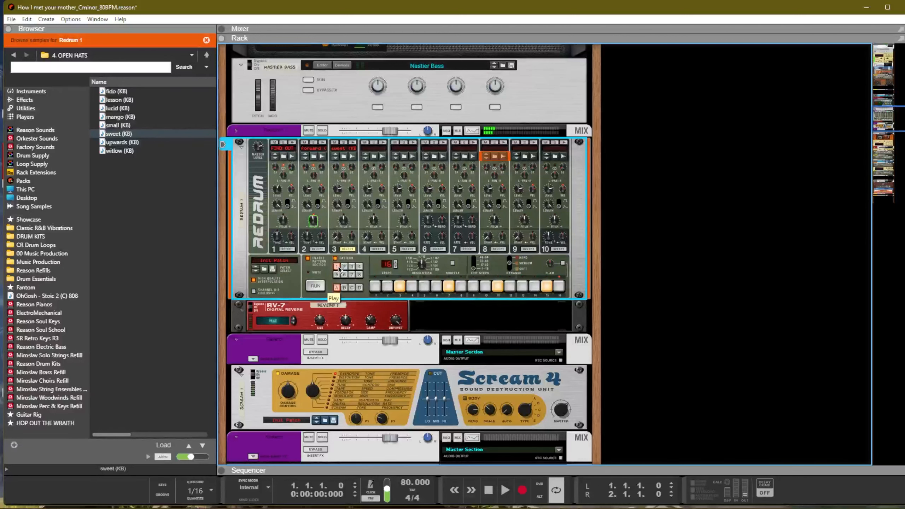
{"action": "right_click", "coordinate": [374, 264]}
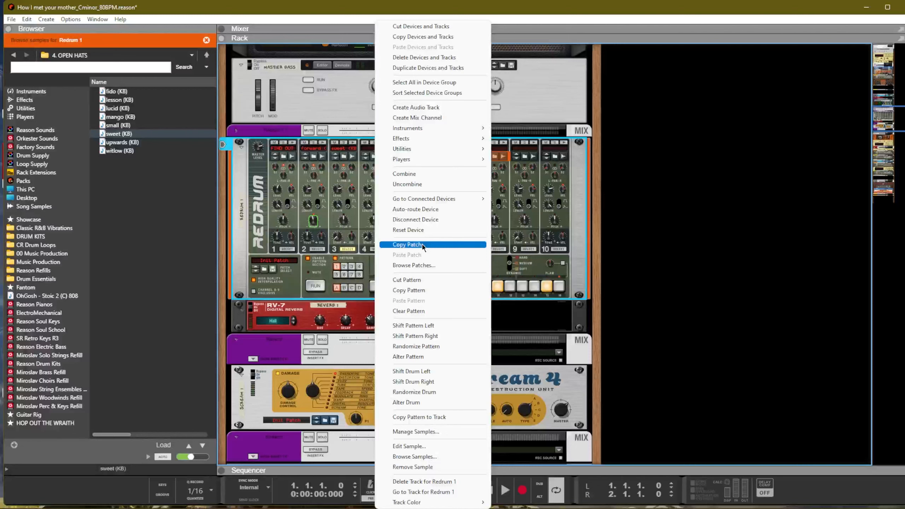
{"action": "left_click", "coordinate": [409, 290]}
{"action": "left_click", "coordinate": [344, 266]}
{"action": "right_click", "coordinate": [379, 265]}
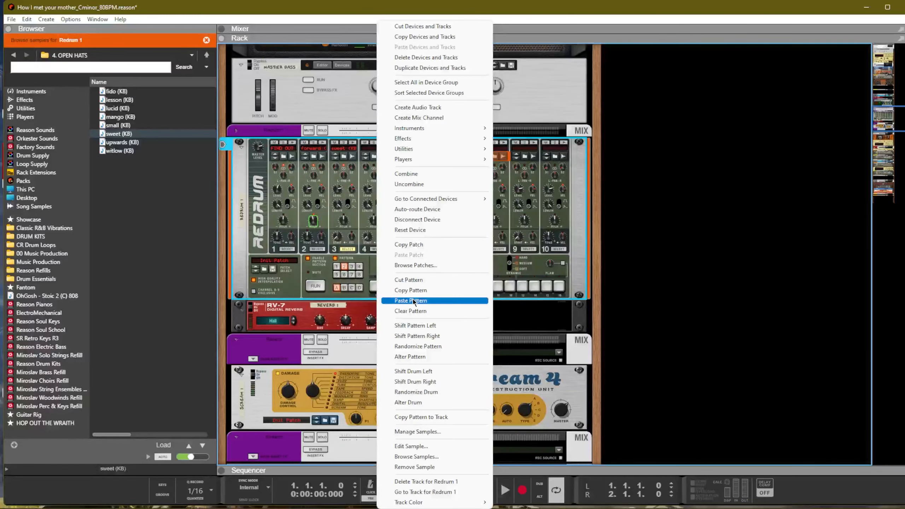
{"action": "left_click", "coordinate": [412, 300]}
{"action": "right_click", "coordinate": [371, 264]}
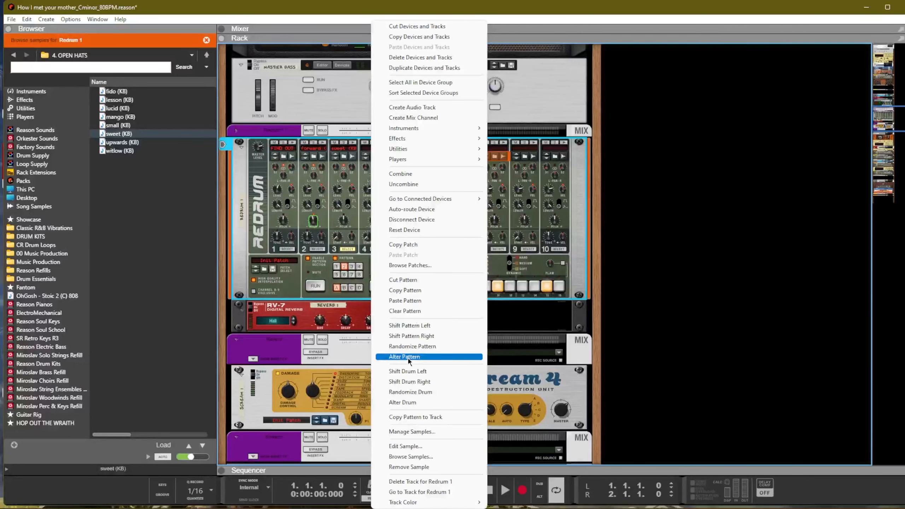
{"action": "left_click", "coordinate": [408, 356]}
Play the altered pattern 2, inspect drum 2's steps, and stop playback
{"action": "key", "text": "space"}
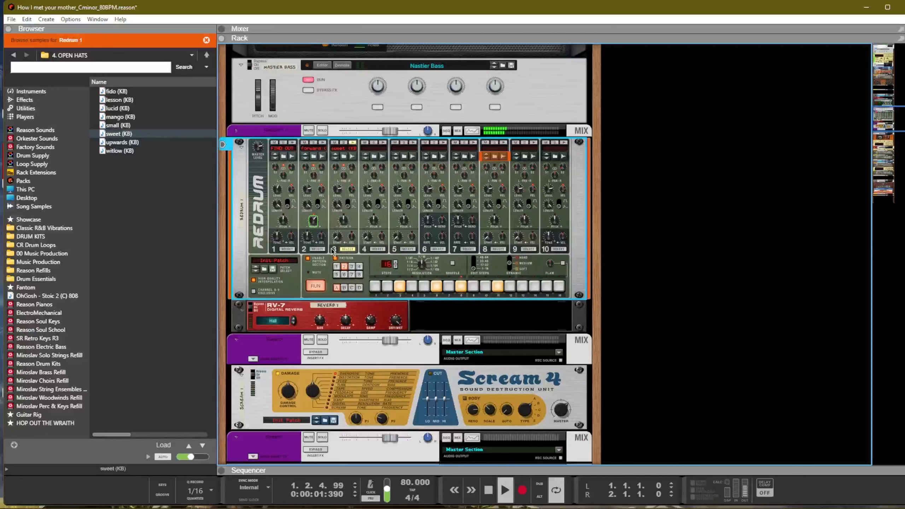
{"action": "left_click", "coordinate": [317, 249]}
{"action": "key", "text": "space"}
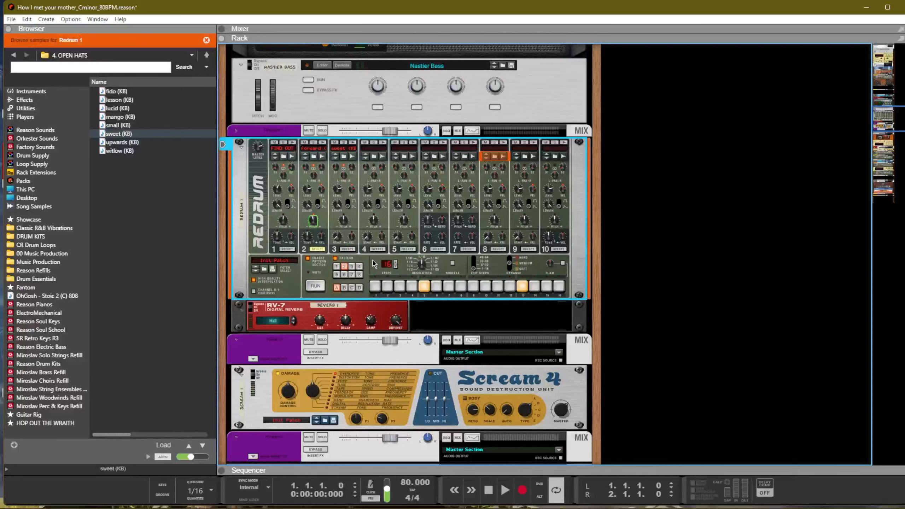
Paste the copied pattern into pattern 3 and randomize the whole pattern
{"action": "right_click", "coordinate": [373, 263]}
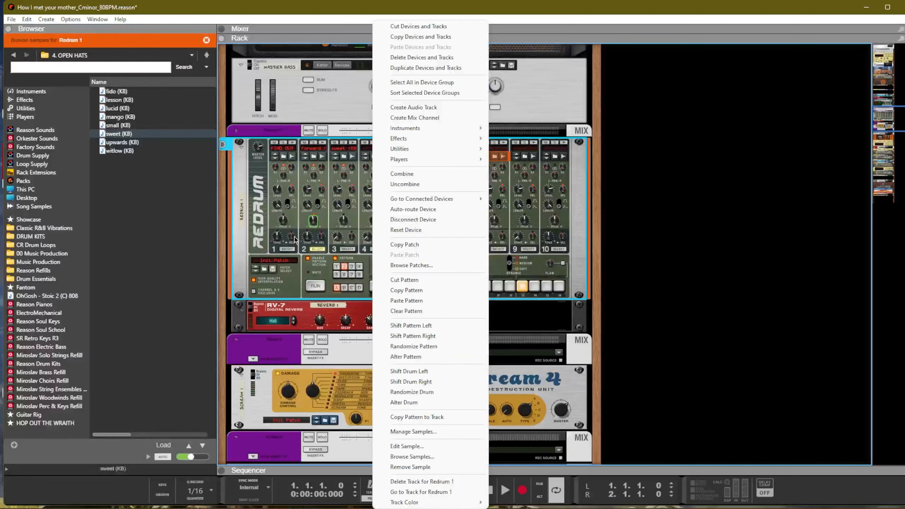
{"action": "left_click", "coordinate": [357, 267]}
{"action": "right_click", "coordinate": [372, 263]}
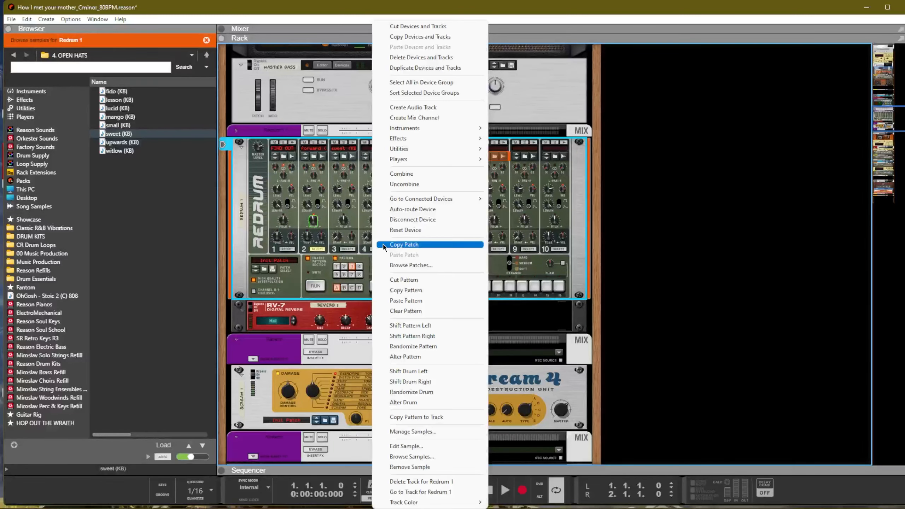
{"action": "left_click", "coordinate": [415, 303]}
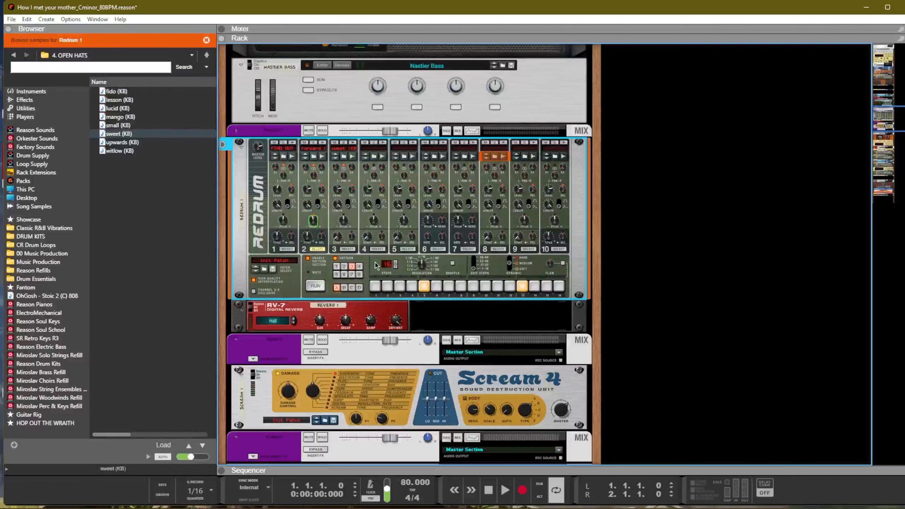
{"action": "right_click", "coordinate": [372, 271]}
{"action": "left_click", "coordinate": [392, 347]}
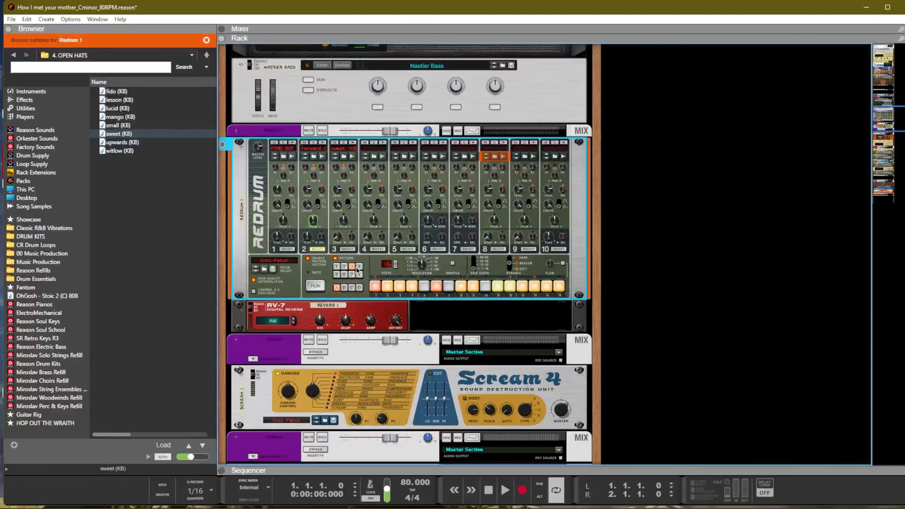
Paste the copied pattern into pattern 4 and shift it right repeatedly until drum 2 falls on steps 1 and 9
{"action": "left_click", "coordinate": [359, 268]}
{"action": "right_click", "coordinate": [367, 267]}
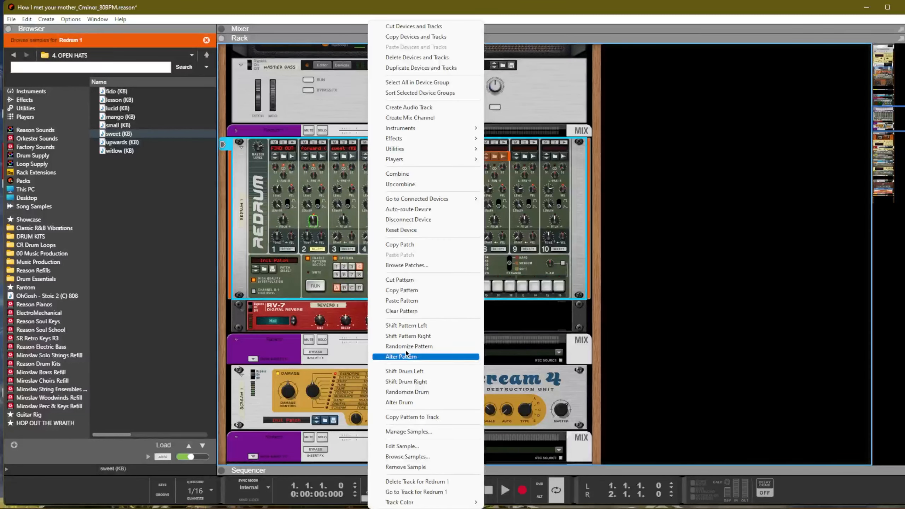
{"action": "left_click", "coordinate": [405, 301]}
{"action": "right_click", "coordinate": [371, 267]}
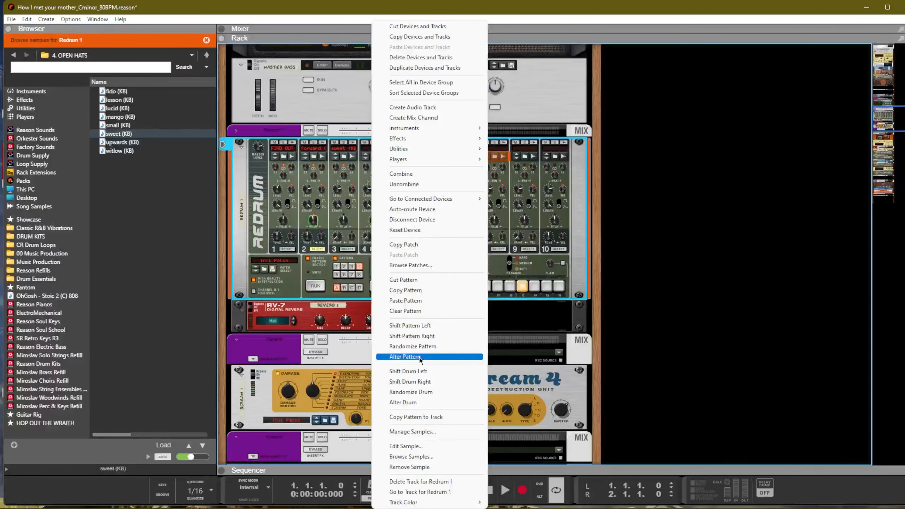
{"action": "left_click", "coordinate": [410, 336]}
{"action": "right_click", "coordinate": [372, 287]}
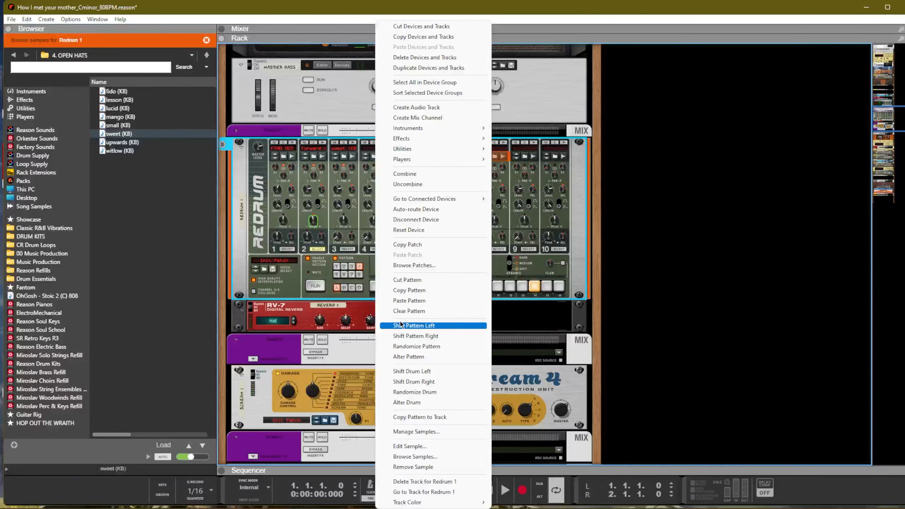
{"action": "left_click", "coordinate": [410, 336]}
{"action": "right_click", "coordinate": [371, 267]}
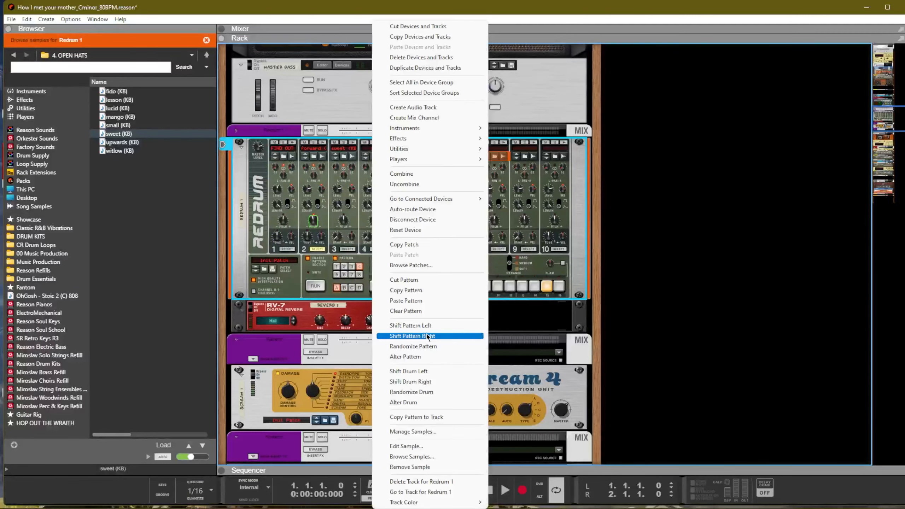
{"action": "left_click", "coordinate": [426, 336]}
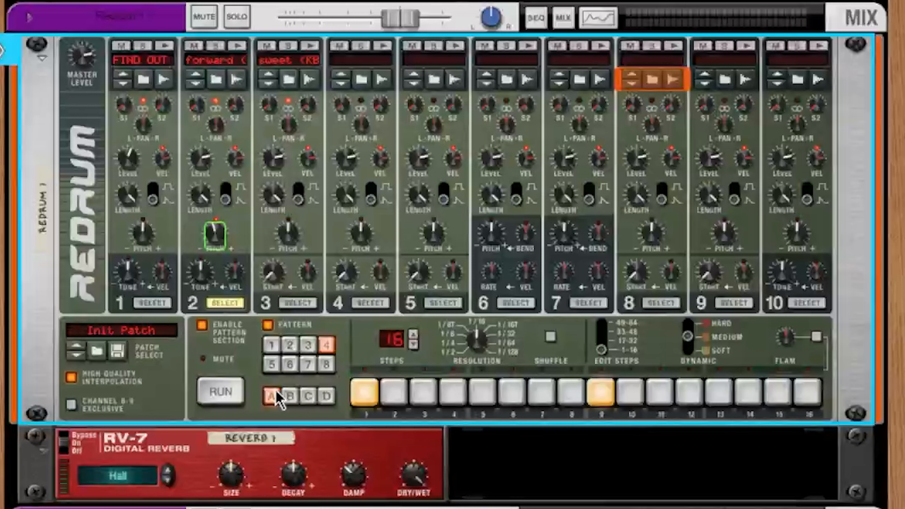
In bank B's pattern 1, program drum 1's kick on steps 1, 4, 7, 8, 12 and 16
{"action": "left_click", "coordinate": [275, 344]}
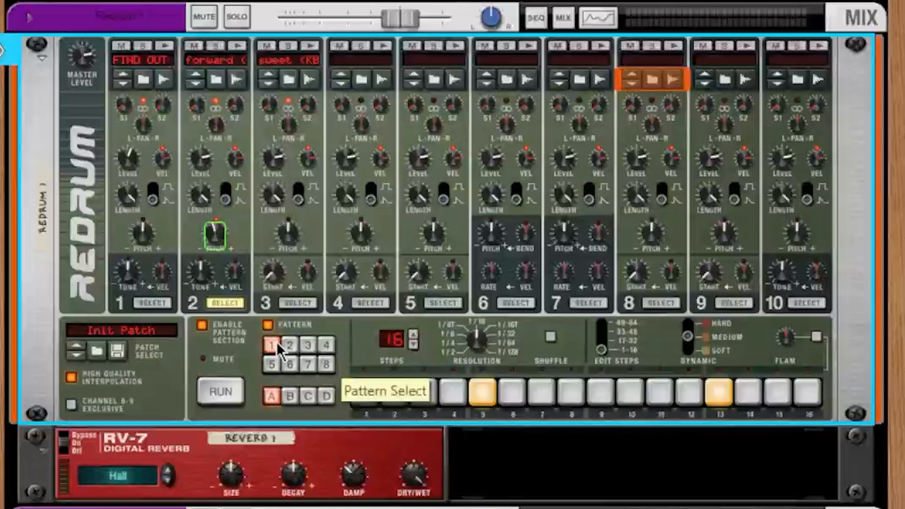
{"action": "left_click", "coordinate": [287, 396]}
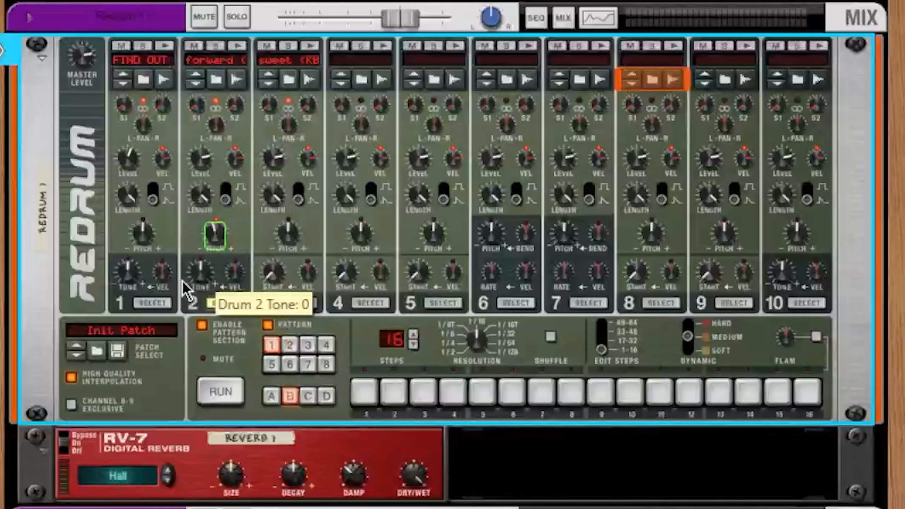
{"action": "left_click", "coordinate": [165, 304]}
{"action": "left_click", "coordinate": [364, 392]}
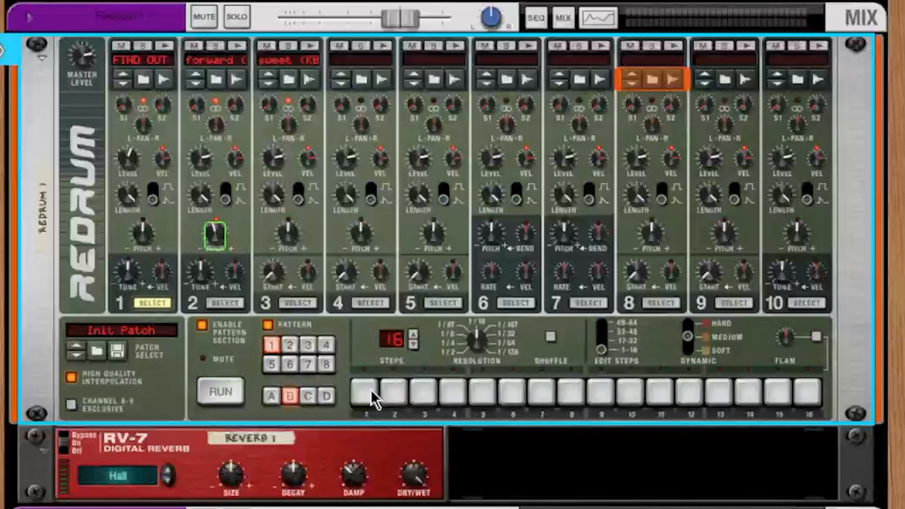
{"action": "left_click", "coordinate": [450, 394]}
{"action": "left_click", "coordinate": [549, 392]}
{"action": "left_click", "coordinate": [581, 394]}
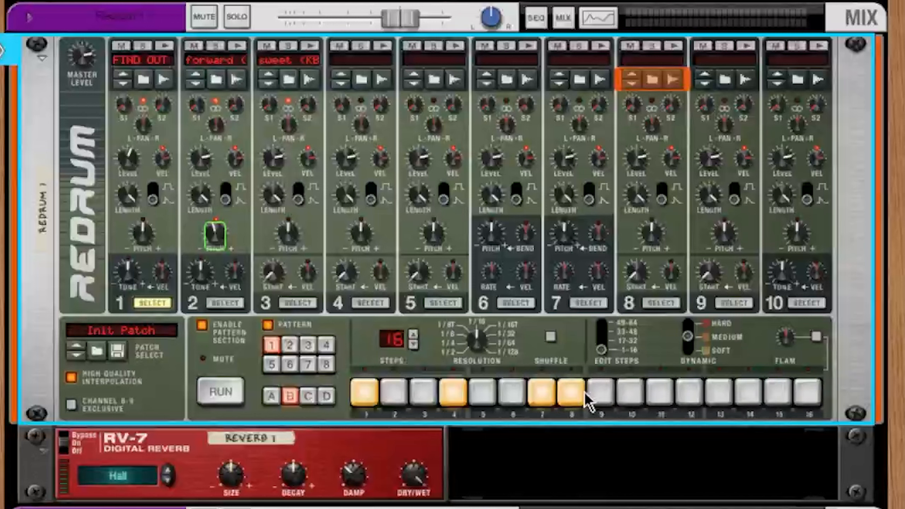
{"action": "left_click", "coordinate": [690, 399]}
{"action": "left_click", "coordinate": [805, 397]}
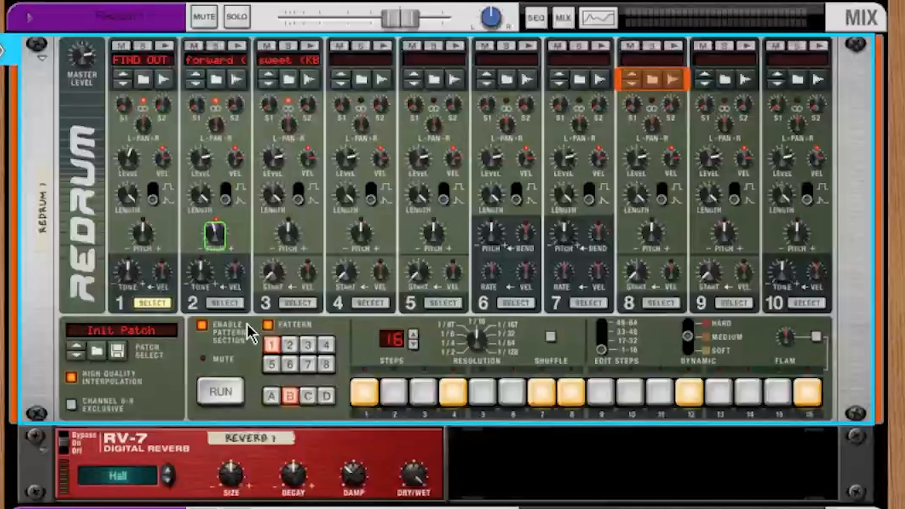
Program drum 2 on steps 5 and 13 of bank B's pattern 1 and start playback
{"action": "left_click", "coordinate": [225, 304]}
{"action": "left_click", "coordinate": [482, 392]}
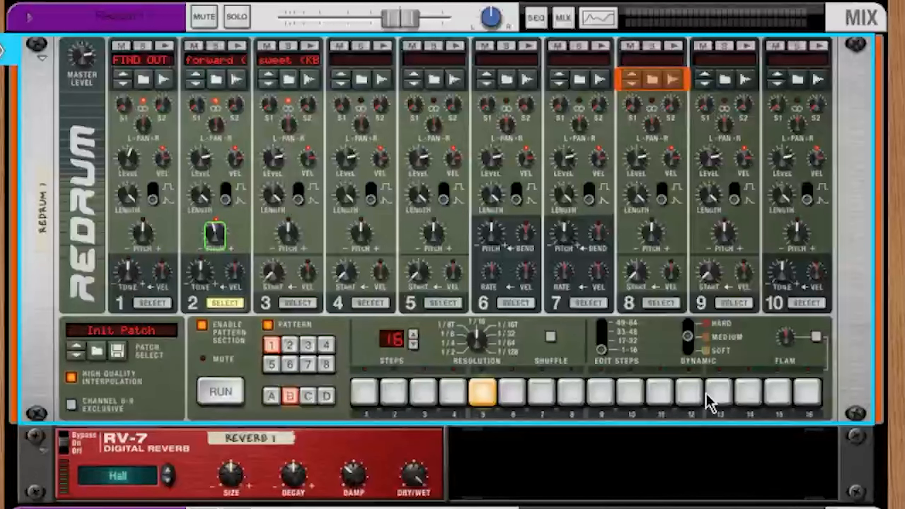
{"action": "key", "text": "space"}
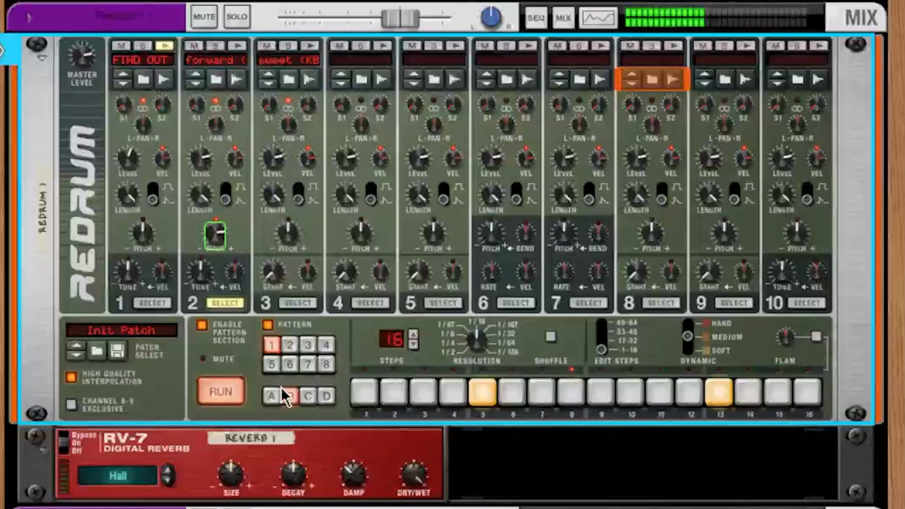
Switch the playing pattern to bank A's pattern 1, return to bank B's pattern 1, and stop playback
{"action": "left_click", "coordinate": [272, 395]}
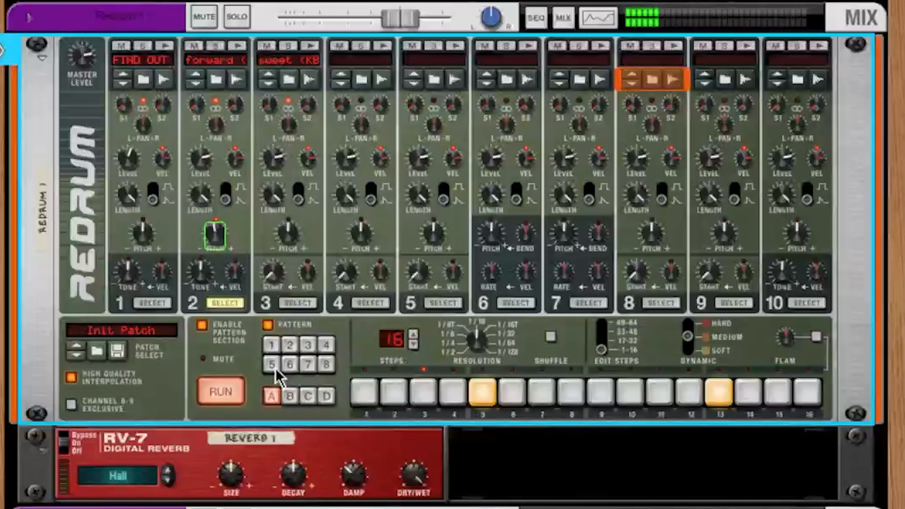
{"action": "left_click", "coordinate": [269, 351]}
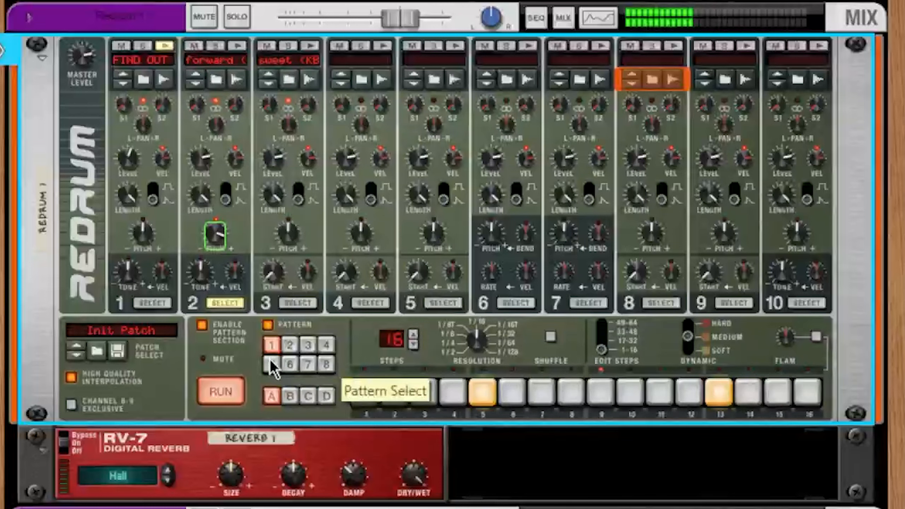
{"action": "left_click", "coordinate": [289, 396]}
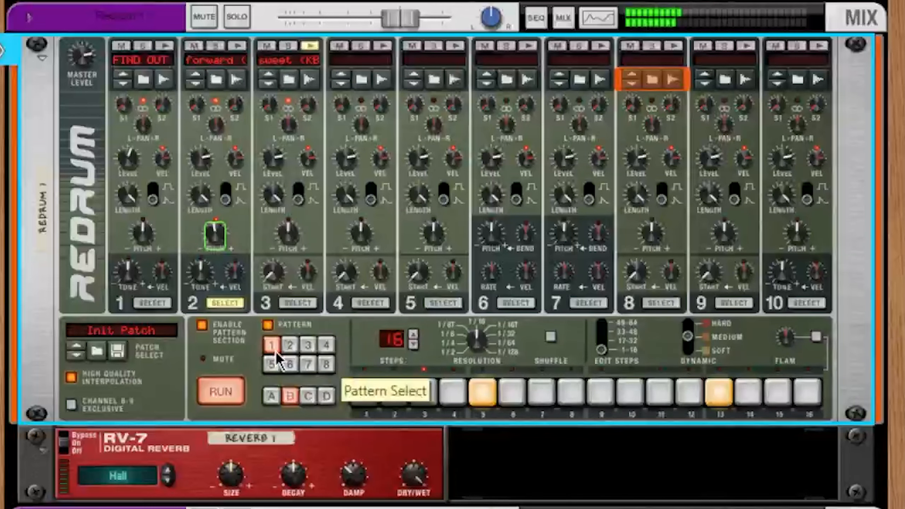
{"action": "key", "text": "space"}
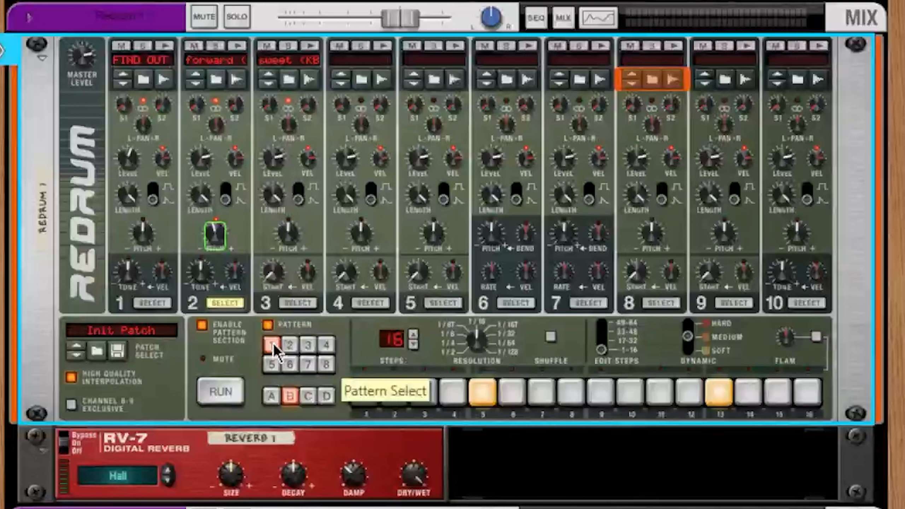
Select bank A's pattern 1 and clear the pattern-select automation from the Redrum 1 track
{"action": "left_click", "coordinate": [325, 396]}
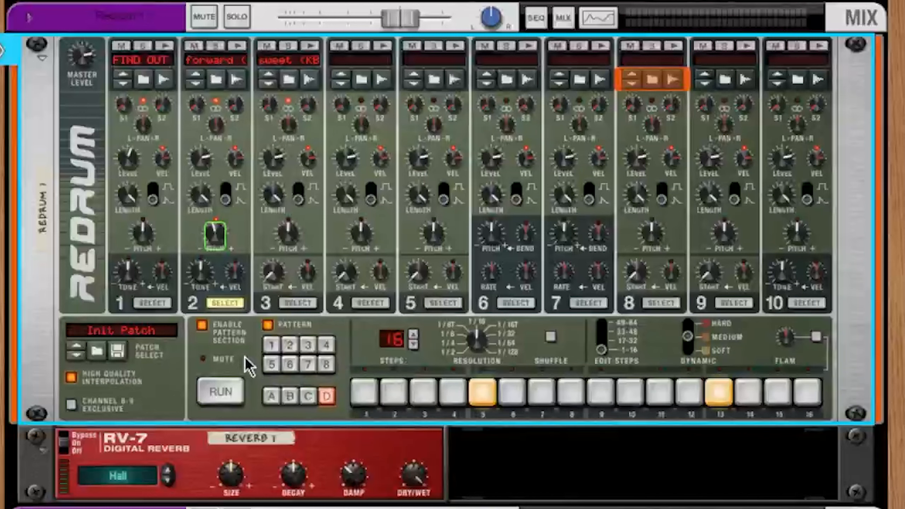
{"action": "left_click", "coordinate": [271, 397]}
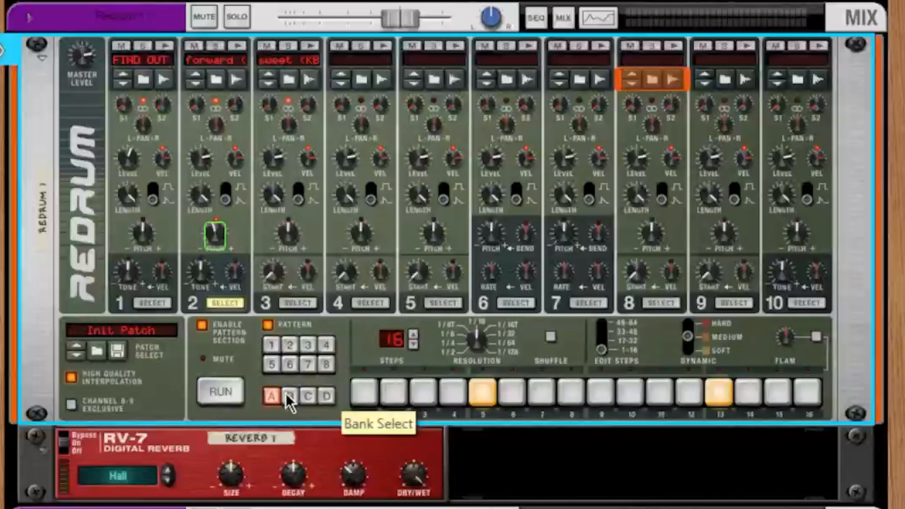
{"action": "left_click", "coordinate": [275, 346]}
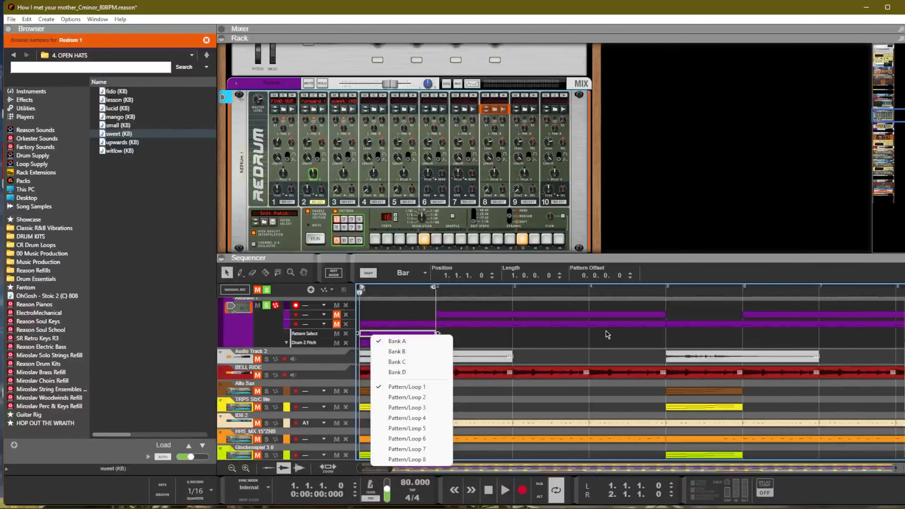
{"action": "right_click", "coordinate": [354, 217]}
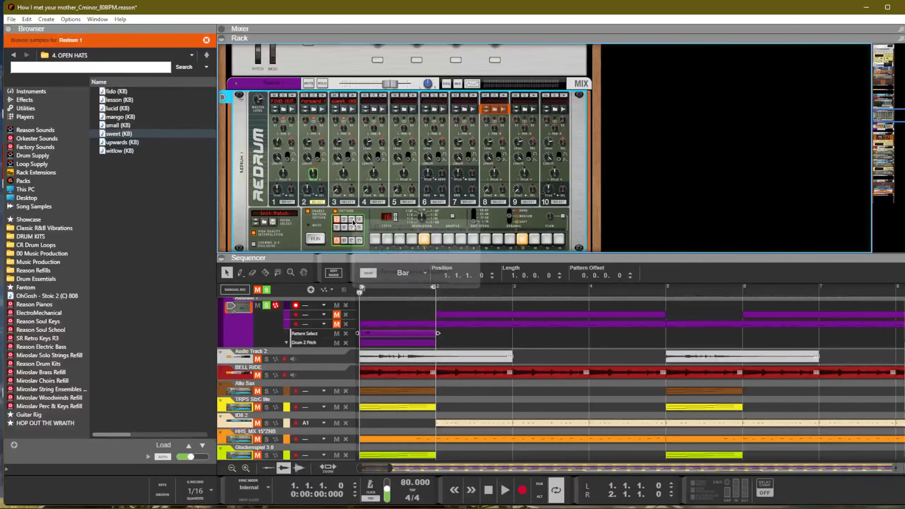
{"action": "left_click", "coordinate": [372, 237]}
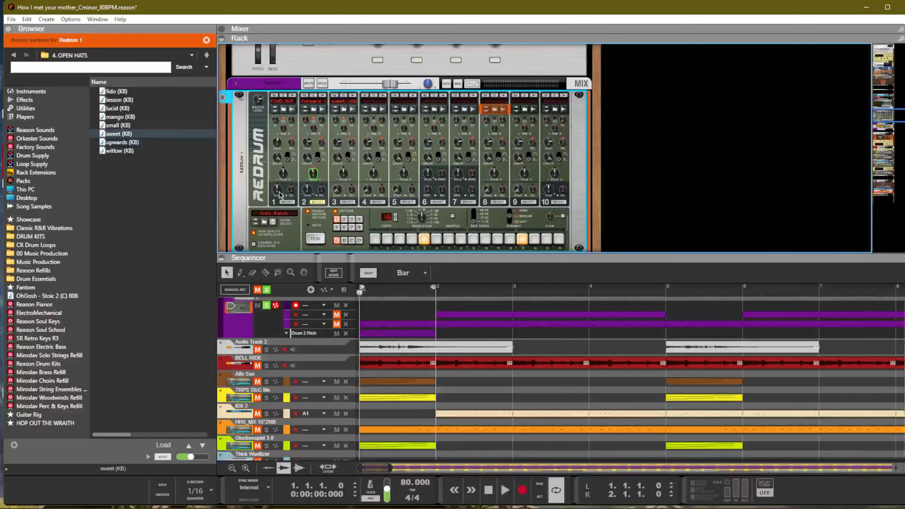
Copy the current Redrum pattern to its sequencer track and open the clip for note editing
{"action": "right_click", "coordinate": [263, 159]}
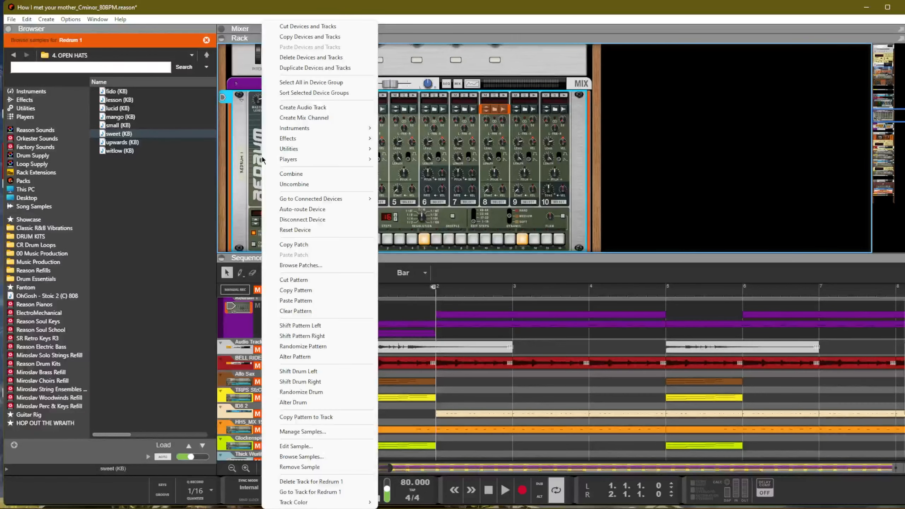
{"action": "left_click", "coordinate": [317, 417]}
{"action": "scroll", "coordinate": [414, 317], "scroll_direction": "up", "scroll_amount": 2}
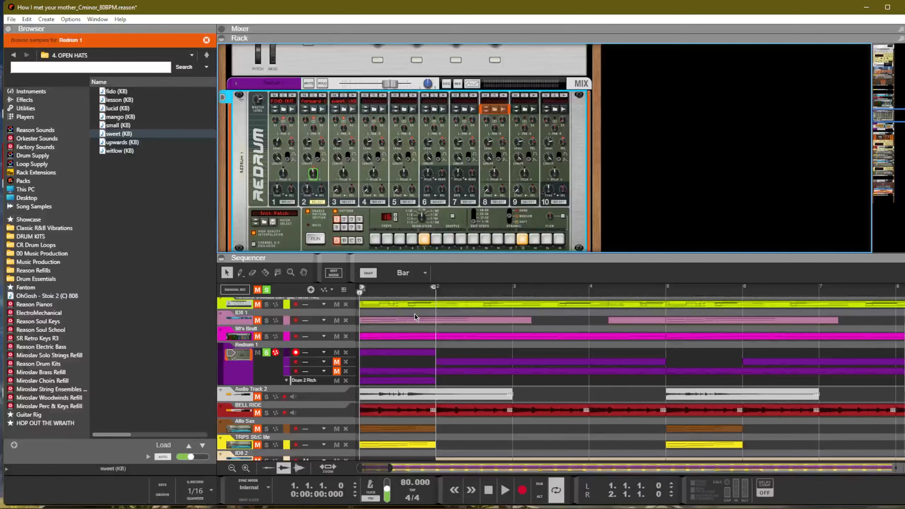
{"action": "double_click", "coordinate": [391, 355]}
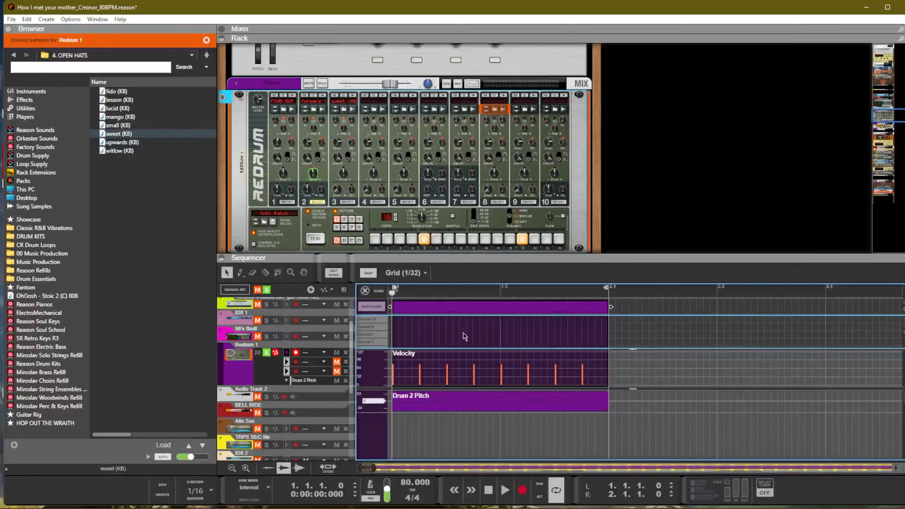
Enlarge the sequencer, draw 1/8 notes for the sweet (KB) drum at 1.1.3 and 1.2.3, and play the clip
{"action": "left_click_drag", "start_coordinate": [491, 266], "coordinate": [492, 103]}
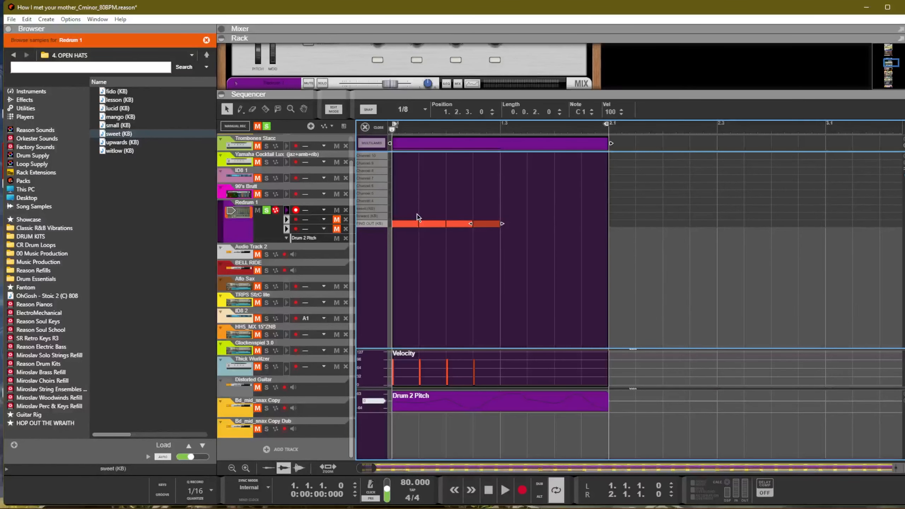
{"action": "left_click", "coordinate": [430, 208], "text": "alt"}
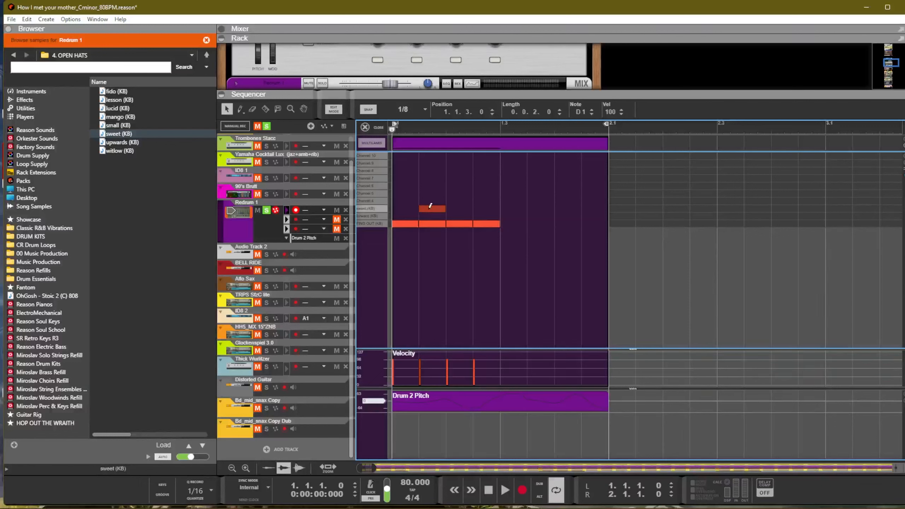
{"action": "left_click", "coordinate": [486, 206], "text": "alt"}
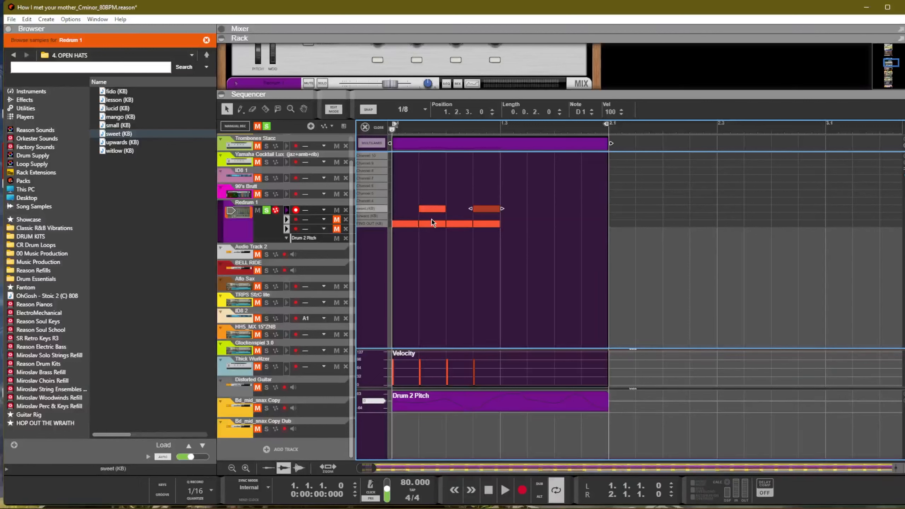
{"action": "key", "text": "space"}
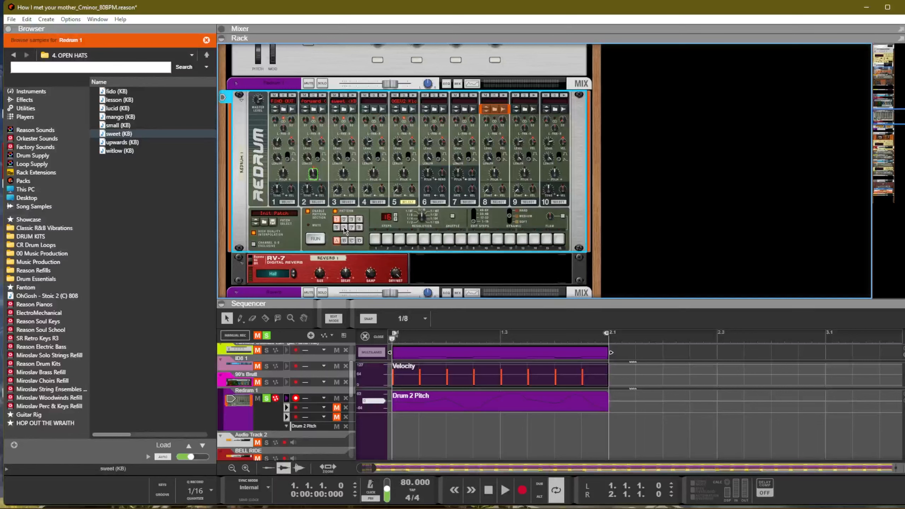
Run pattern 6 of bank A and set its length to 64 steps
{"action": "left_click_drag", "start_coordinate": [388, 218], "coordinate": [398, 223]}
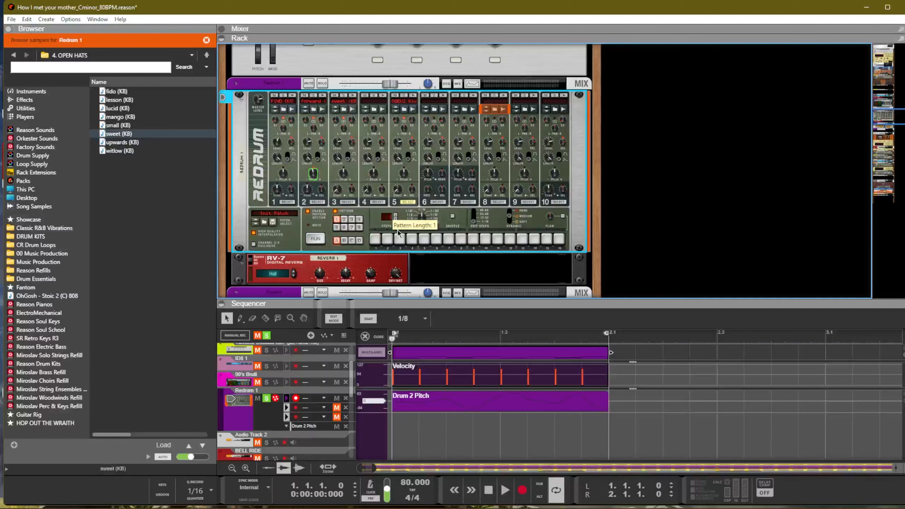
{"action": "left_click", "coordinate": [344, 227]}
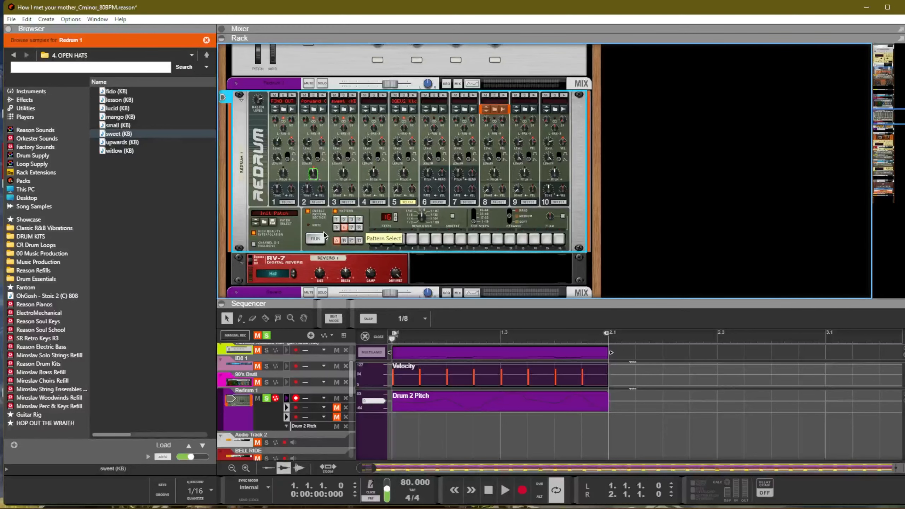
{"action": "left_click", "coordinate": [319, 239]}
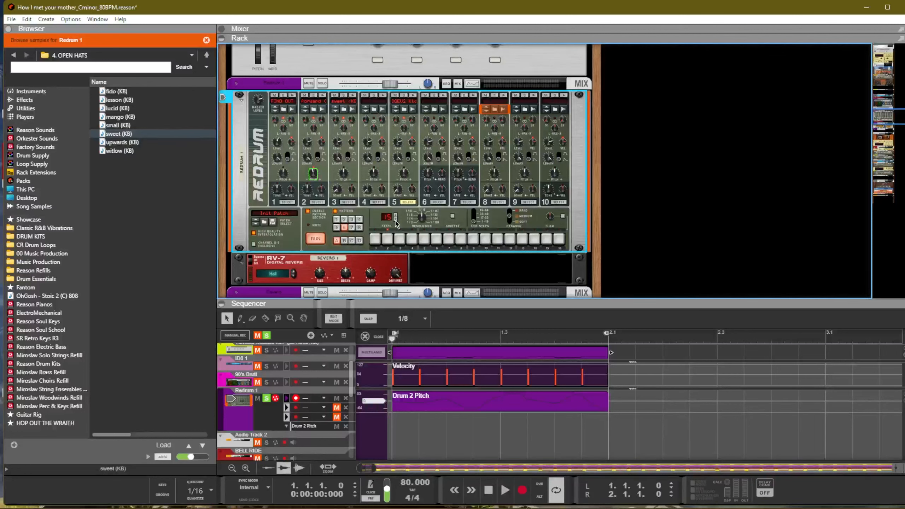
{"action": "left_click_drag", "start_coordinate": [388, 218], "coordinate": [393, 127]}
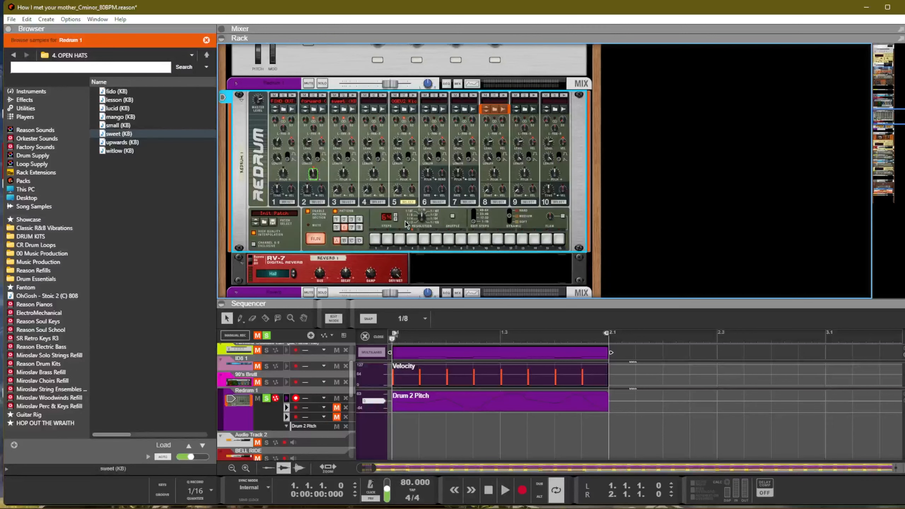
Choose the edit-step range and program drum 1 on steps 1, 5 and 9 of the 64-step pattern
{"action": "left_click", "coordinate": [474, 224]}
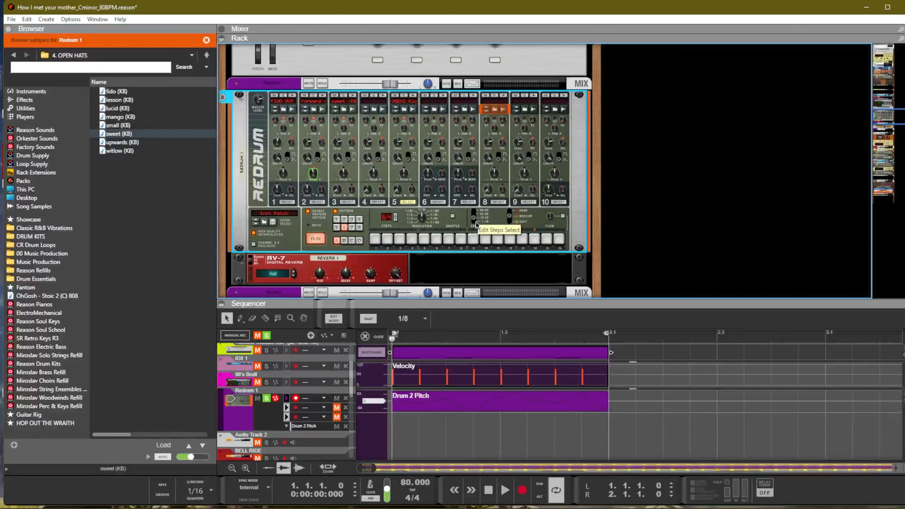
{"action": "left_click", "coordinate": [287, 203]}
{"action": "left_click", "coordinate": [376, 240]}
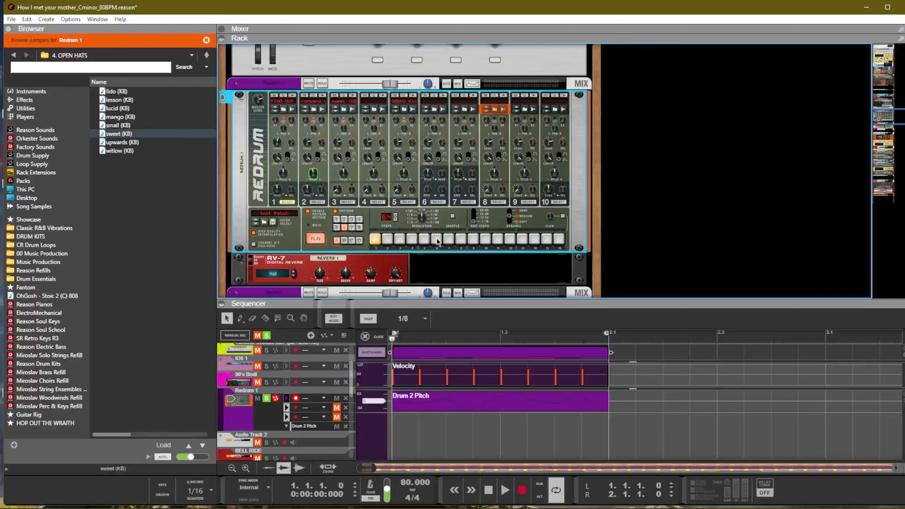
{"action": "left_click", "coordinate": [473, 240]}
{"action": "left_click", "coordinate": [424, 239]}
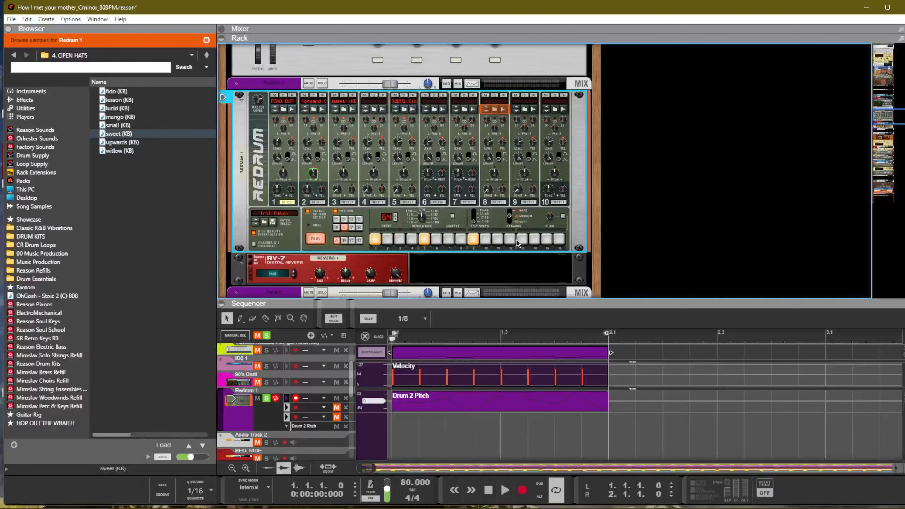
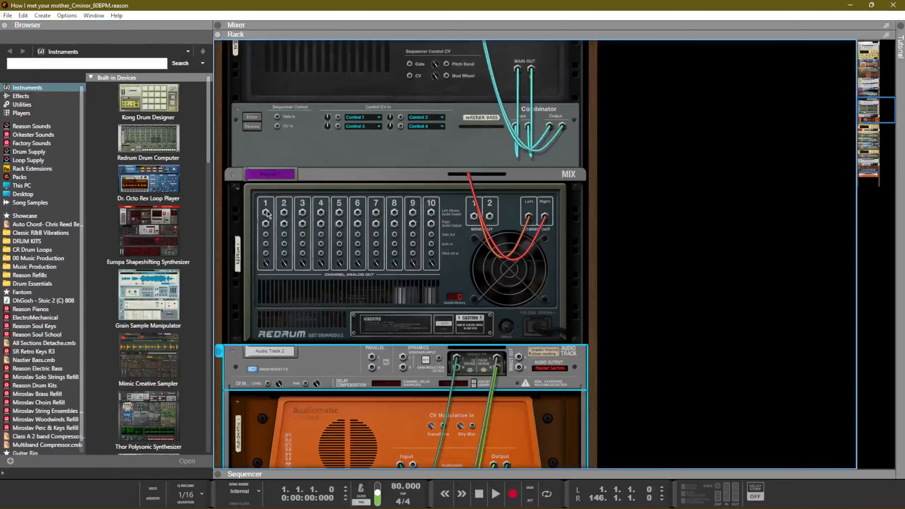
Compare Redrum's front and back, and route drum 1's individual audio output to a new mix channel
{"action": "key", "text": "Tab"}
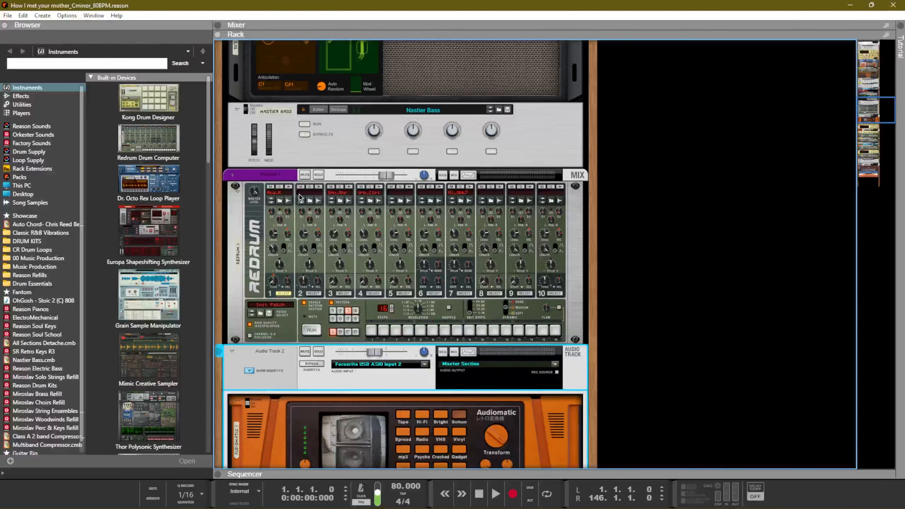
{"action": "key", "text": "Tab"}
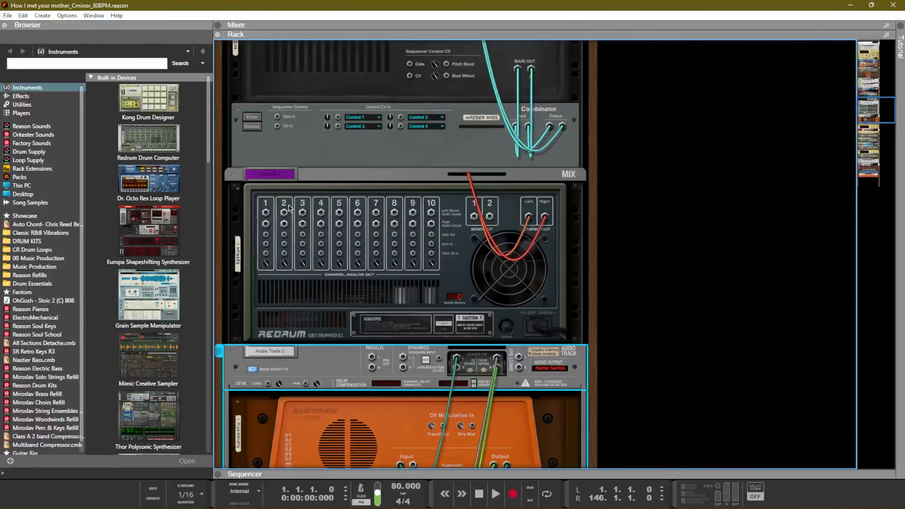
{"action": "left_click", "coordinate": [268, 213]}
{"action": "left_click", "coordinate": [348, 20]}
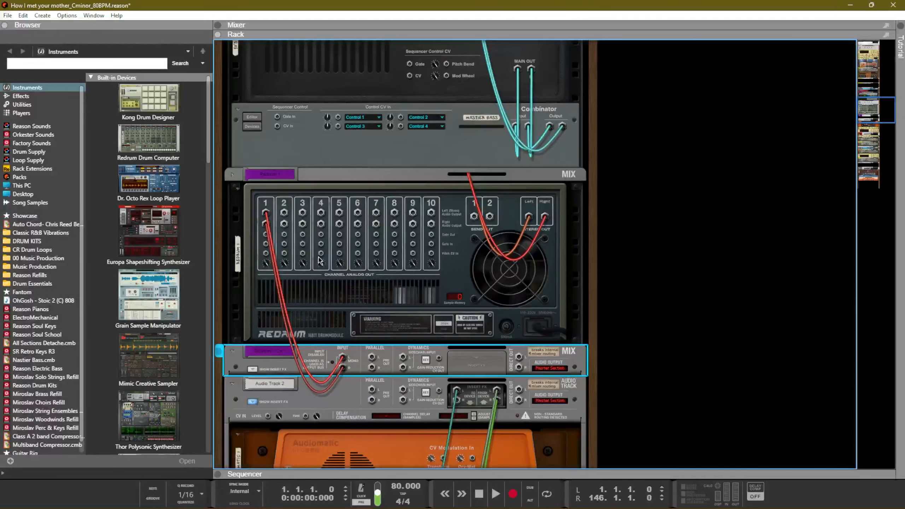
Route the individual audio outputs of drums 3 and 4 to their own new mix channels
{"action": "key", "text": "Tab"}
{"action": "key", "text": "Tab"}
{"action": "left_click", "coordinate": [303, 213]}
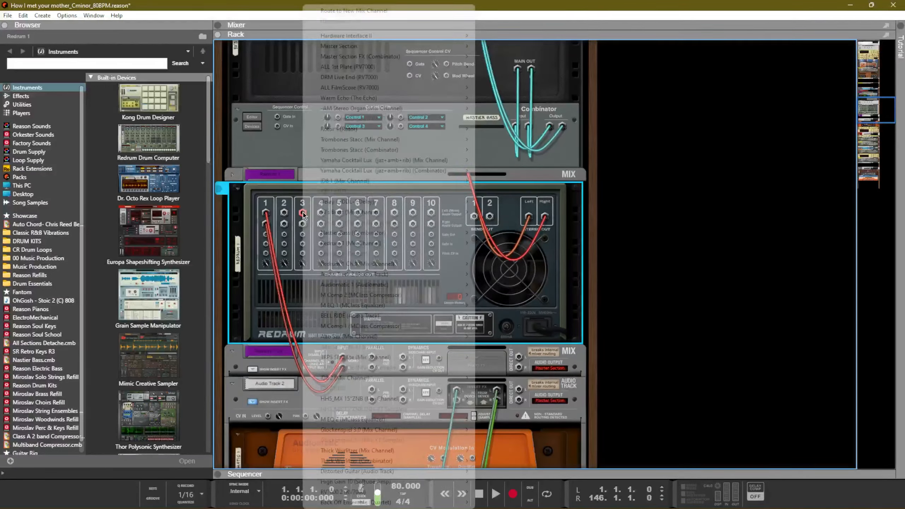
{"action": "left_click", "coordinate": [353, 11]}
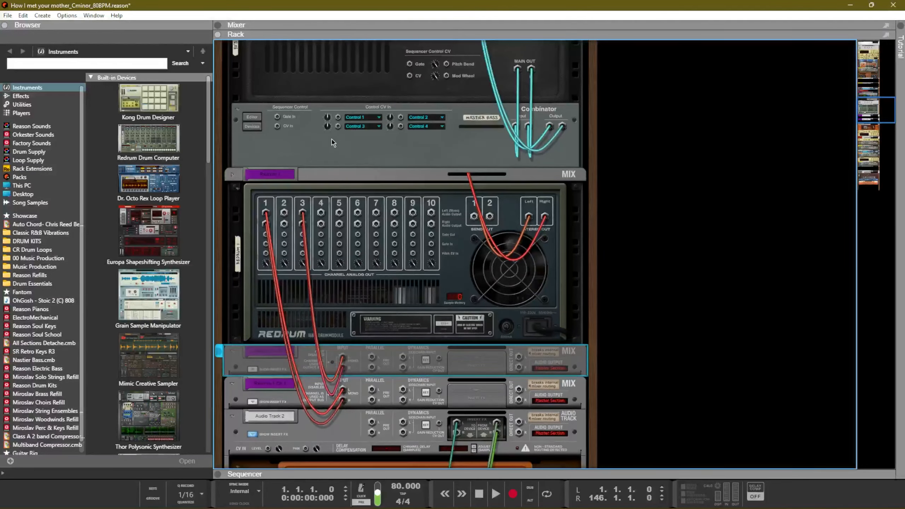
{"action": "left_click", "coordinate": [321, 212]}
{"action": "left_click", "coordinate": [374, 23]}
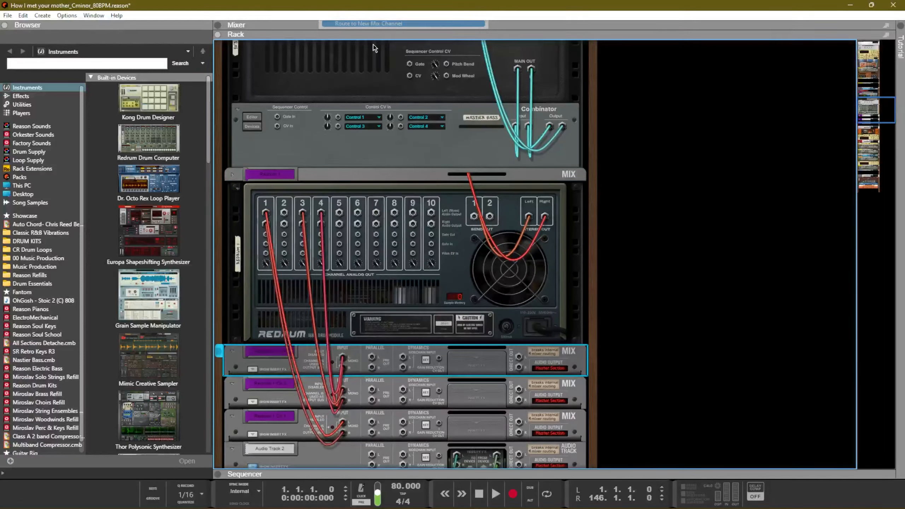
Check which drums hold samples on Redrum's front, and route drum 7's individual audio output to a new mix channel
{"action": "key", "text": "Tab"}
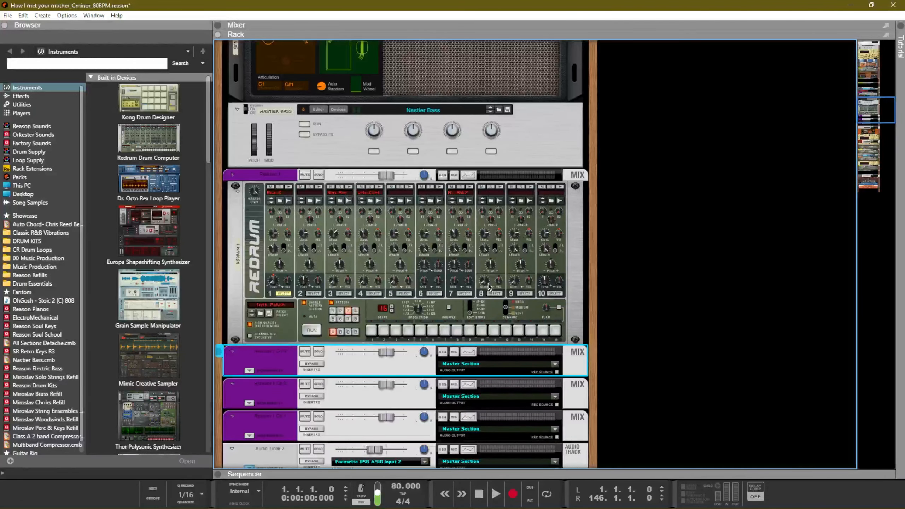
{"action": "key", "text": "Tab"}
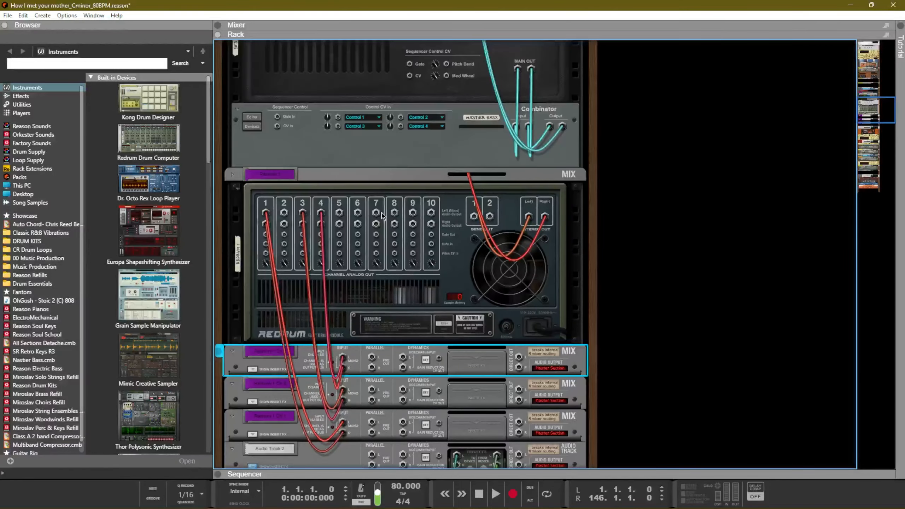
{"action": "left_click", "coordinate": [376, 213]}
{"action": "left_click", "coordinate": [425, 23]}
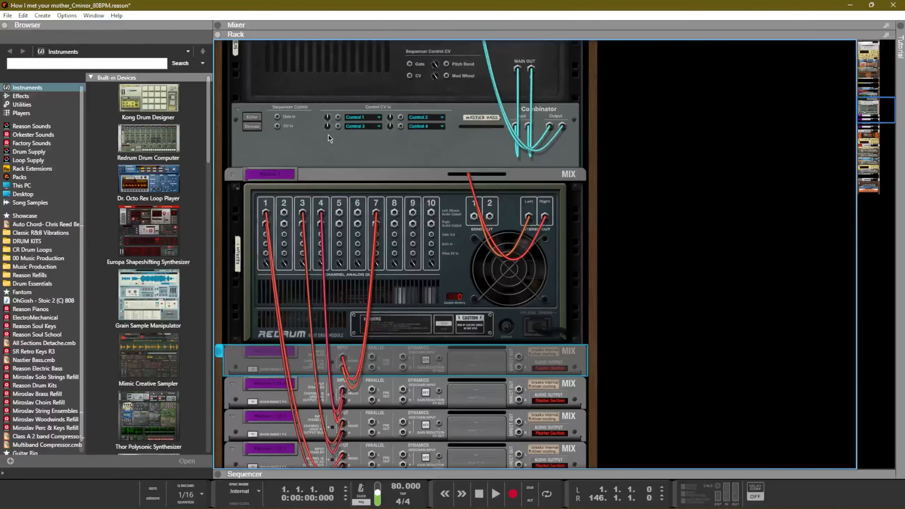
Patch drum 1's gate output to drum 2's gate input on Redrum's back, and audition drum 1 from the front
{"action": "key", "text": "Tab"}
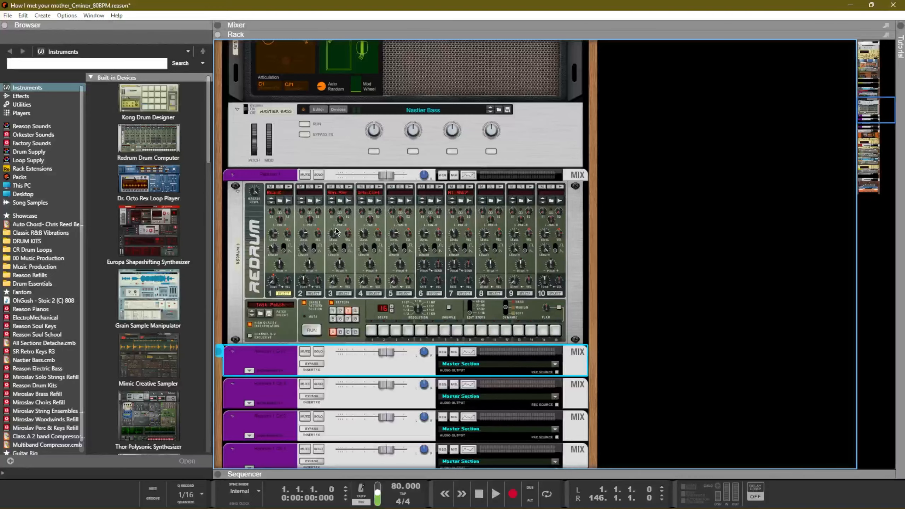
{"action": "key", "text": "Tab"}
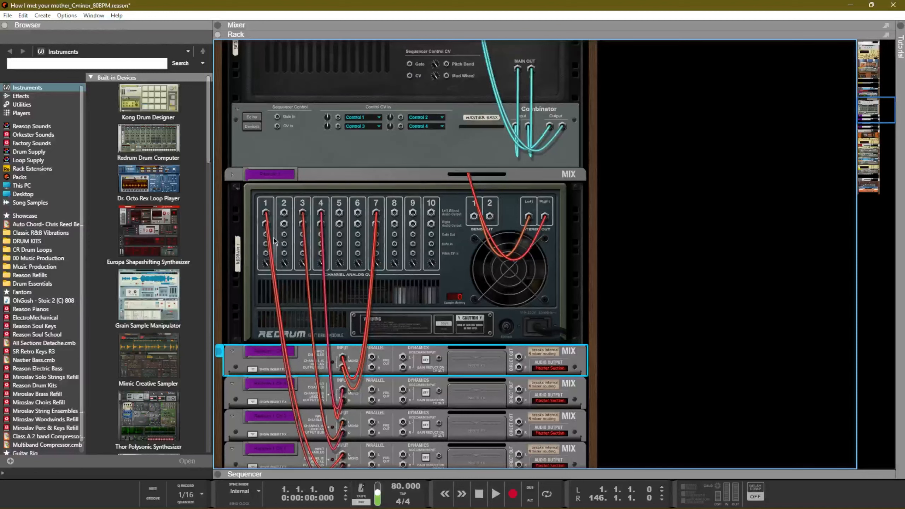
{"action": "key", "text": "l"}
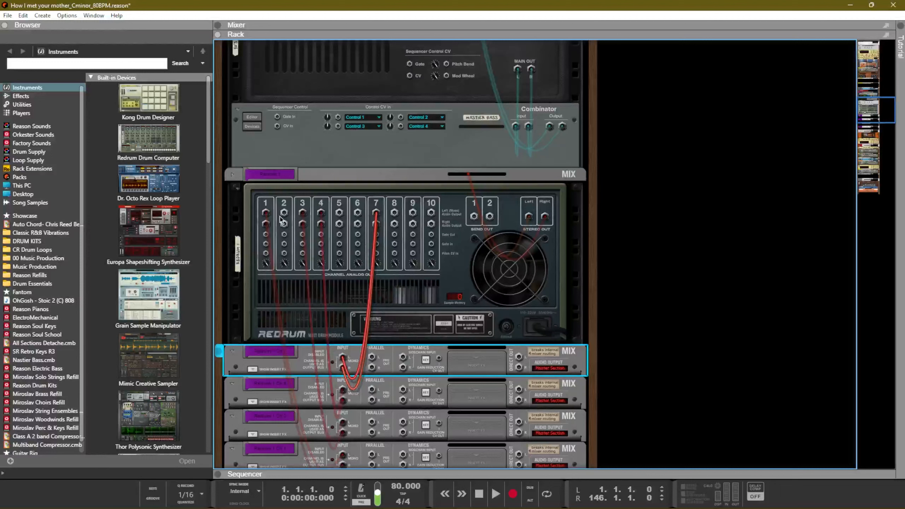
{"action": "left_click_drag", "start_coordinate": [266, 239], "coordinate": [284, 248]}
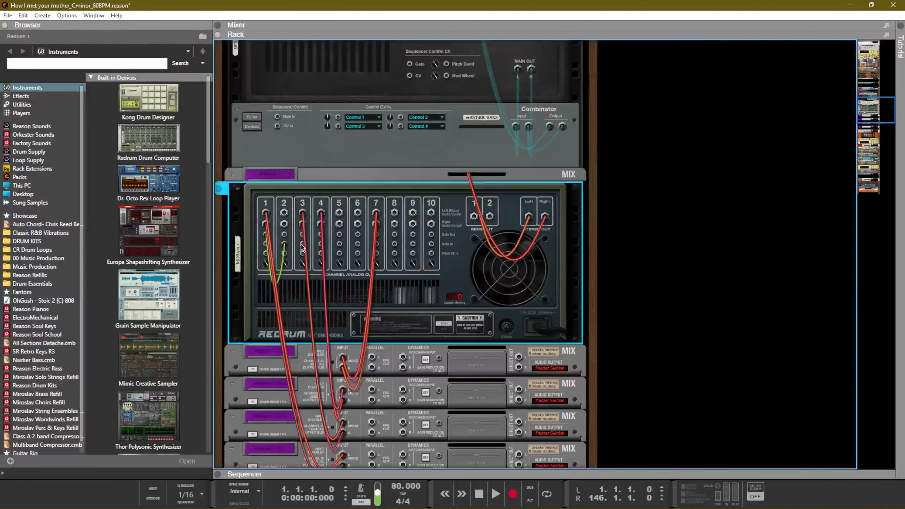
{"action": "key", "text": "Tab"}
{"action": "left_click", "coordinate": [290, 188]}
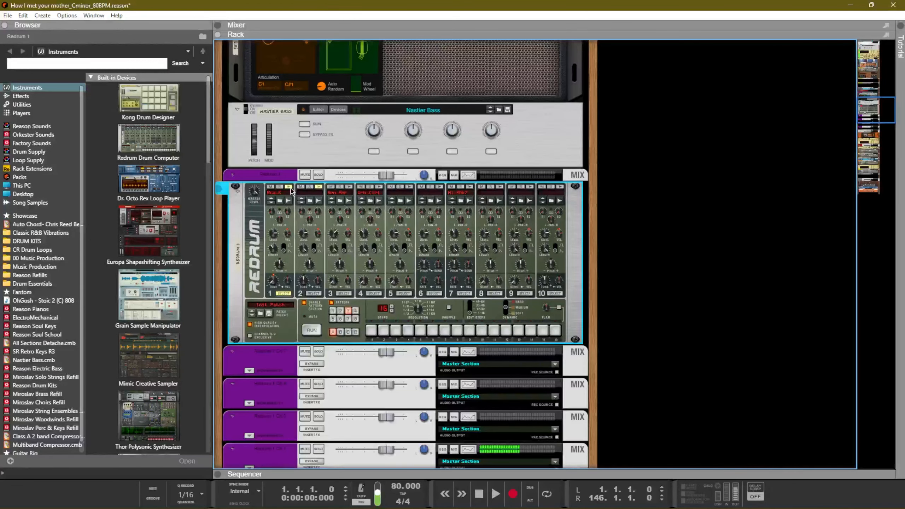
{"action": "left_click", "coordinate": [289, 192]}
{"action": "key", "text": "Tab"}
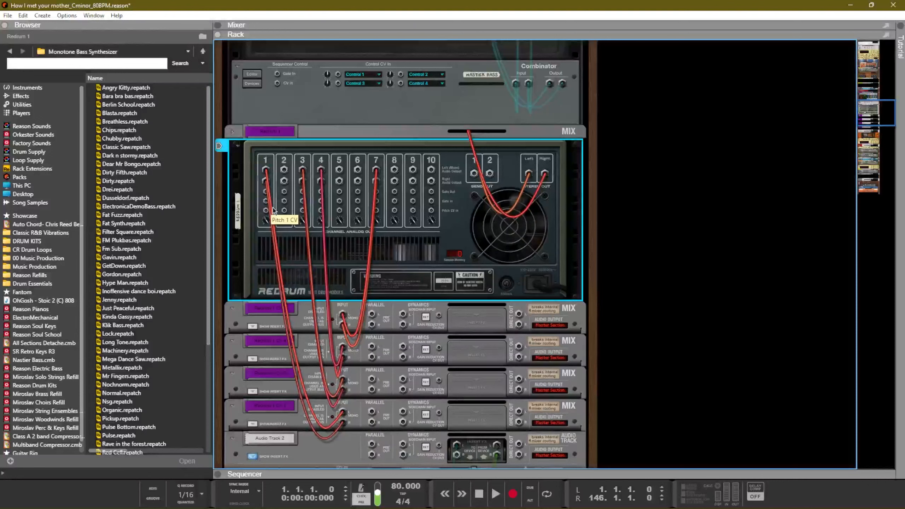
{"action": "left_click_drag", "start_coordinate": [273, 210], "coordinate": [282, 236]}
Insert an MClass Compressor on drum 7's mix channel
{"action": "left_click", "coordinate": [252, 316]}
{"action": "key", "text": "Tab"}
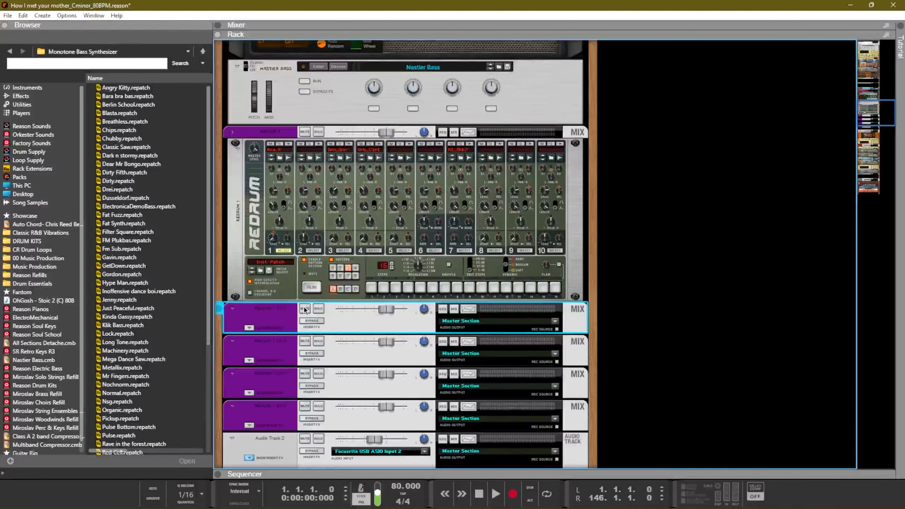
{"action": "right_click", "coordinate": [277, 320]}
{"action": "mouse_move", "coordinate": [338, 304]}
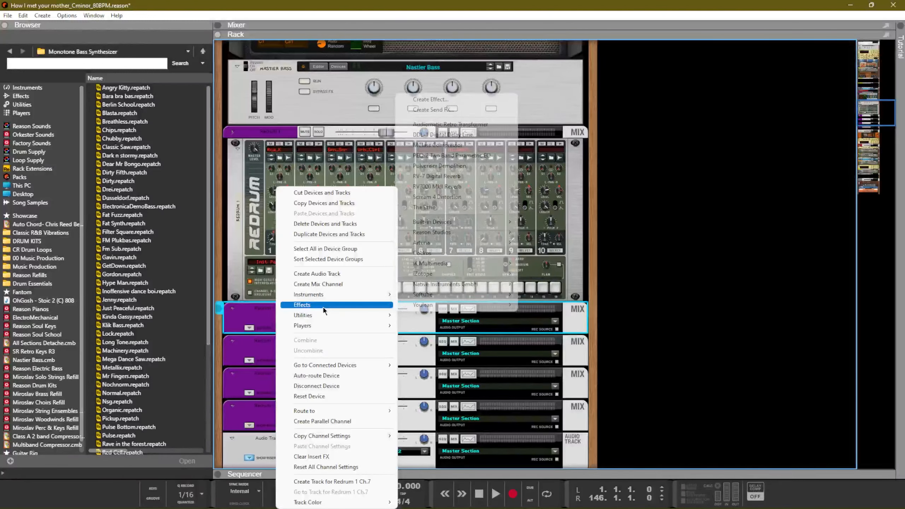
{"action": "left_click", "coordinate": [442, 145]}
Insert an RV-7 Digital Reverb on drum 3's mix channel
{"action": "scroll", "coordinate": [300, 321], "scroll_direction": "down", "scroll_amount": 5}
{"action": "right_click", "coordinate": [278, 263]}
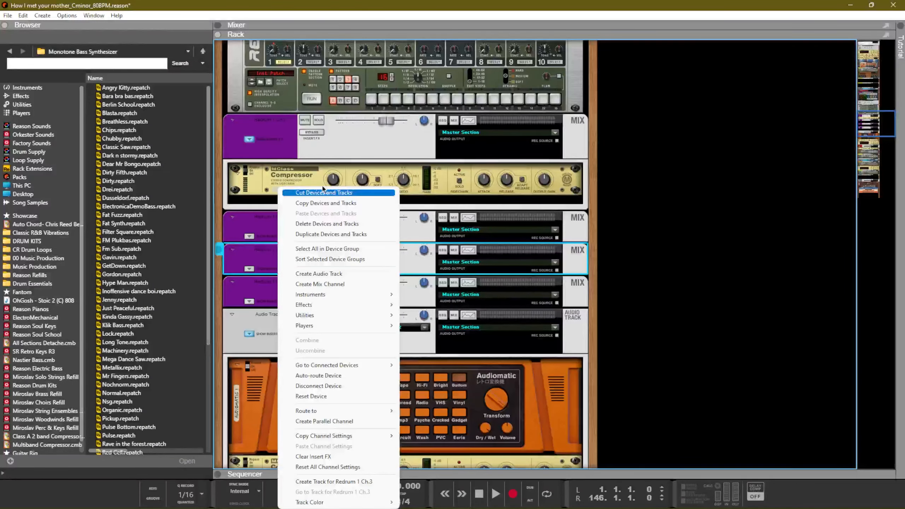
{"action": "mouse_move", "coordinate": [338, 305]}
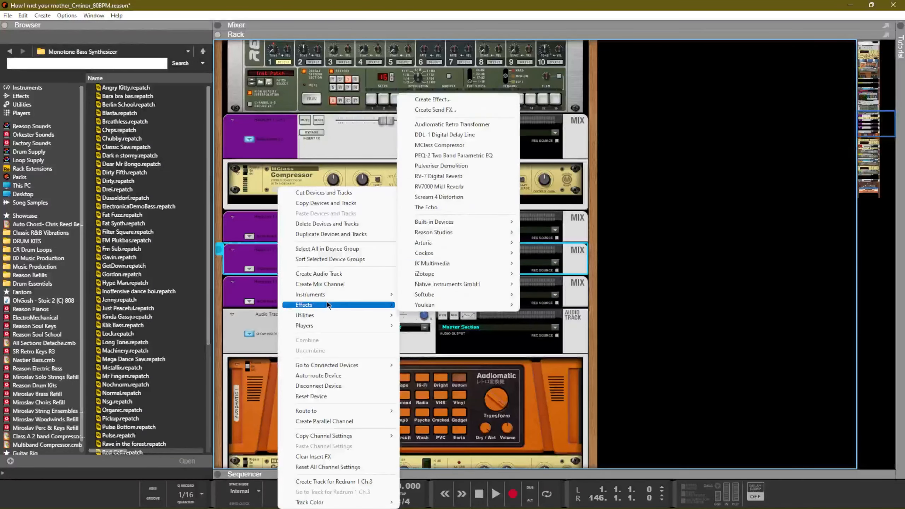
{"action": "left_click", "coordinate": [461, 177]}
Insert a Pulveriser Demolition effect on drum 1's mix channel
{"action": "scroll", "coordinate": [287, 212], "scroll_direction": "down", "scroll_amount": 4}
{"action": "right_click", "coordinate": [287, 212]}
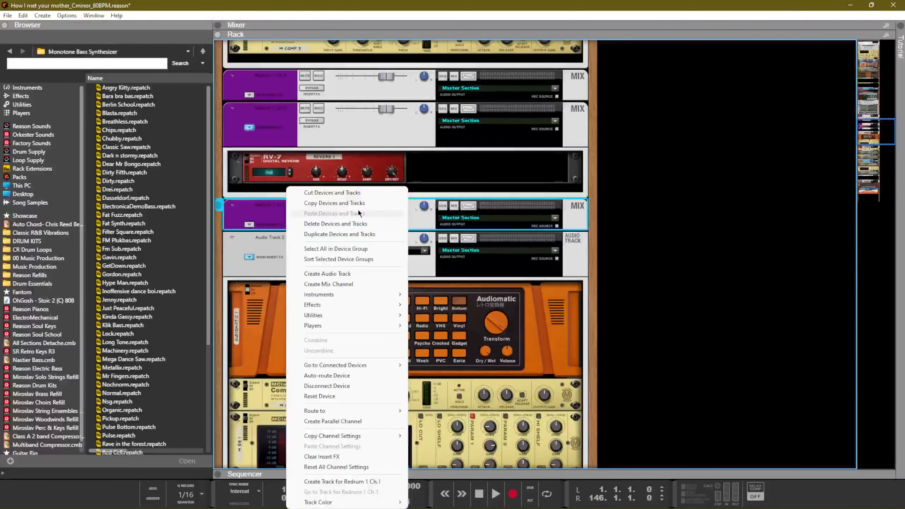
{"action": "mouse_move", "coordinate": [346, 304]}
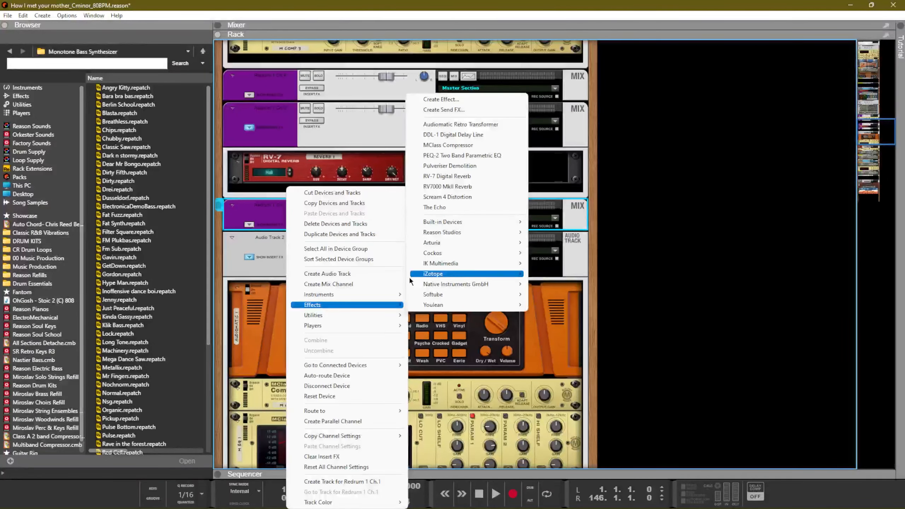
{"action": "left_click", "coordinate": [442, 166]}
Solo the mixer channels of Redrum drums 1, 3, 4 and 7, audition them, and clear all four solos
{"action": "key", "text": "F5"}
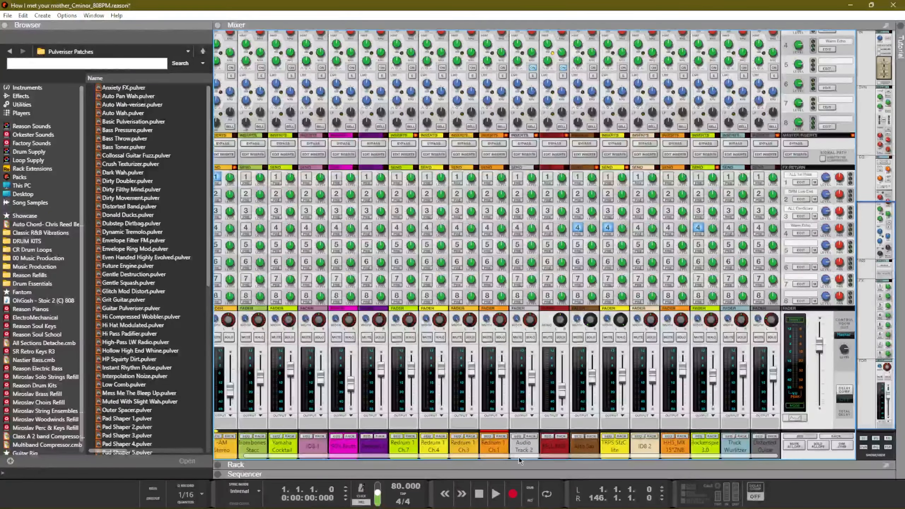
{"action": "left_click", "coordinate": [500, 337]}
{"action": "left_click", "coordinate": [470, 336]}
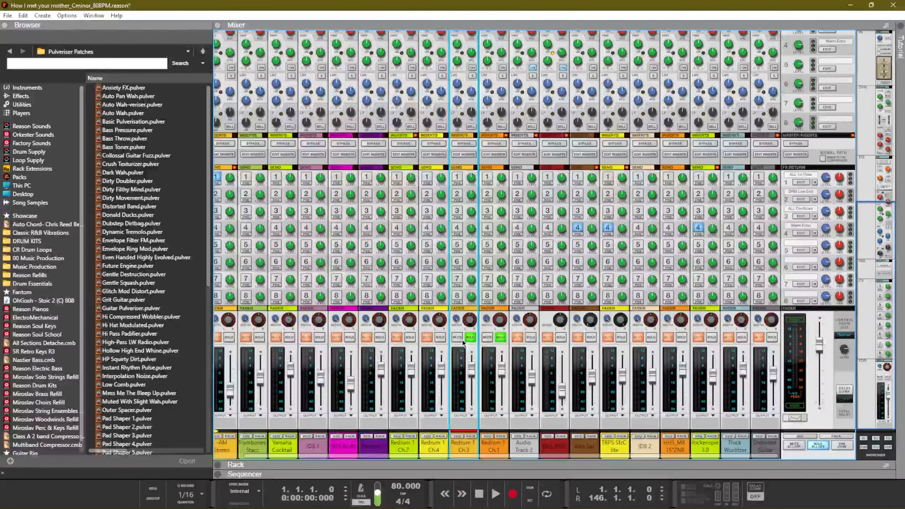
{"action": "left_click", "coordinate": [440, 337]}
{"action": "left_click", "coordinate": [409, 337]}
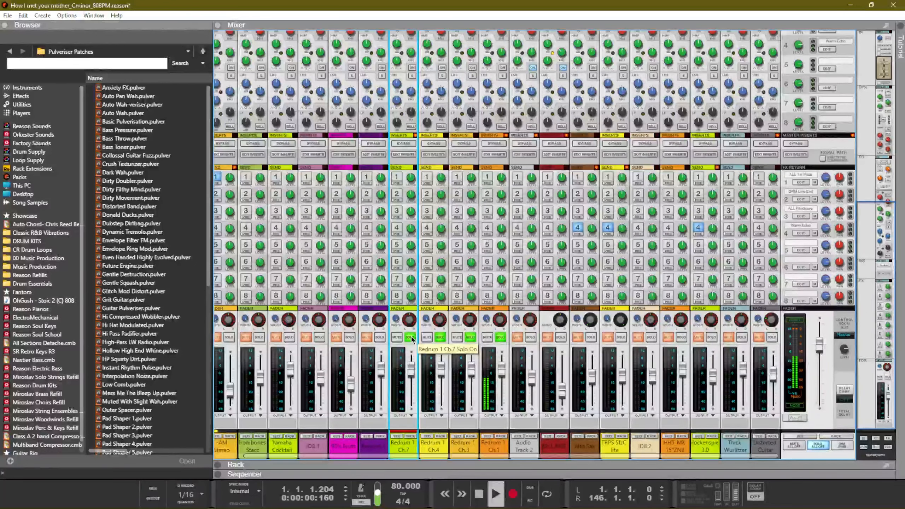
{"action": "left_click", "coordinate": [409, 337]}
{"action": "left_click", "coordinate": [440, 337]}
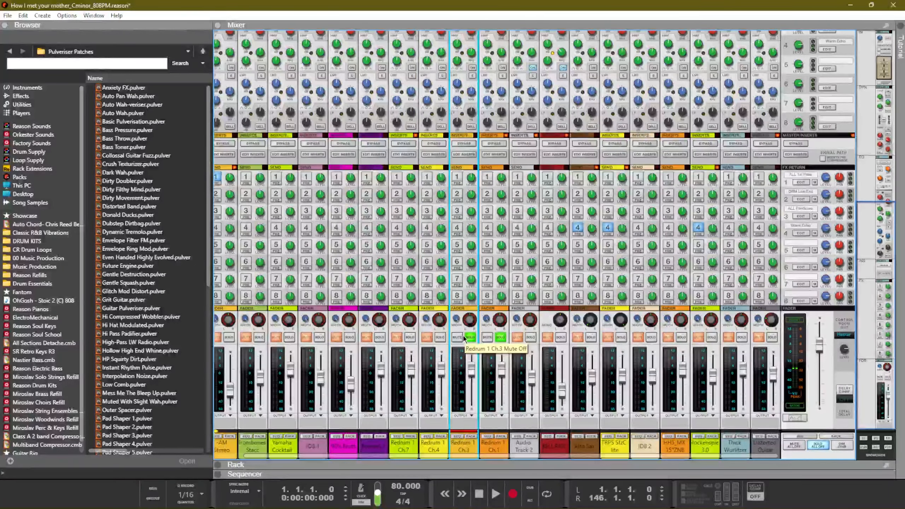
{"action": "left_click", "coordinate": [501, 336]}
{"action": "left_click", "coordinate": [470, 337]}
Open the Bounce Mixer Channels settings and review which Redrum channels, master section and effect channels can be exported
{"action": "scroll", "coordinate": [471, 342], "scroll_direction": "up", "scroll_amount": 3}
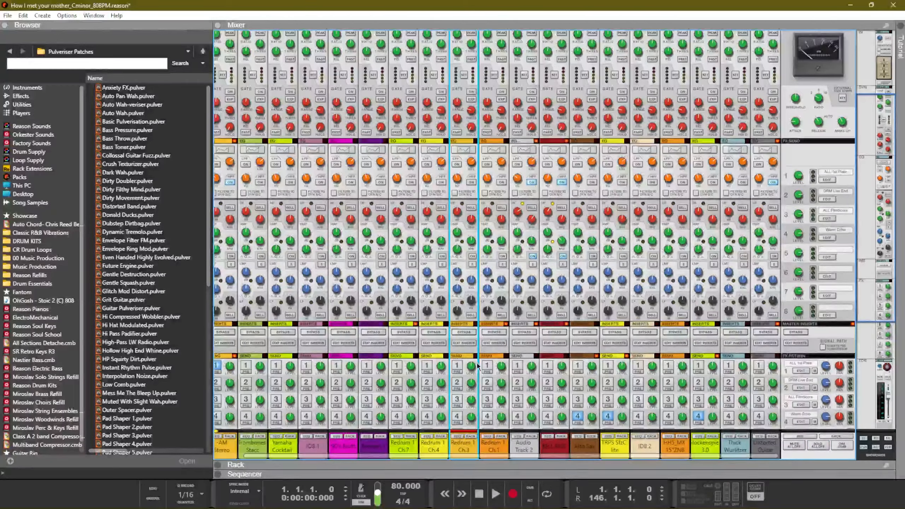
{"action": "scroll", "coordinate": [389, 315], "scroll_direction": "up", "scroll_amount": 3}
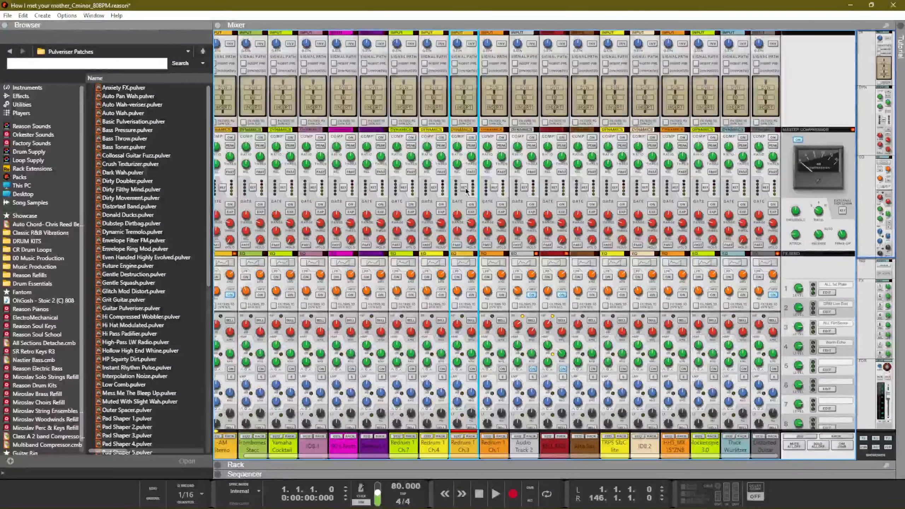
{"action": "scroll", "coordinate": [453, 146], "scroll_direction": "down", "scroll_amount": 5}
{"action": "scroll", "coordinate": [453, 146], "scroll_direction": "down", "scroll_amount": 1}
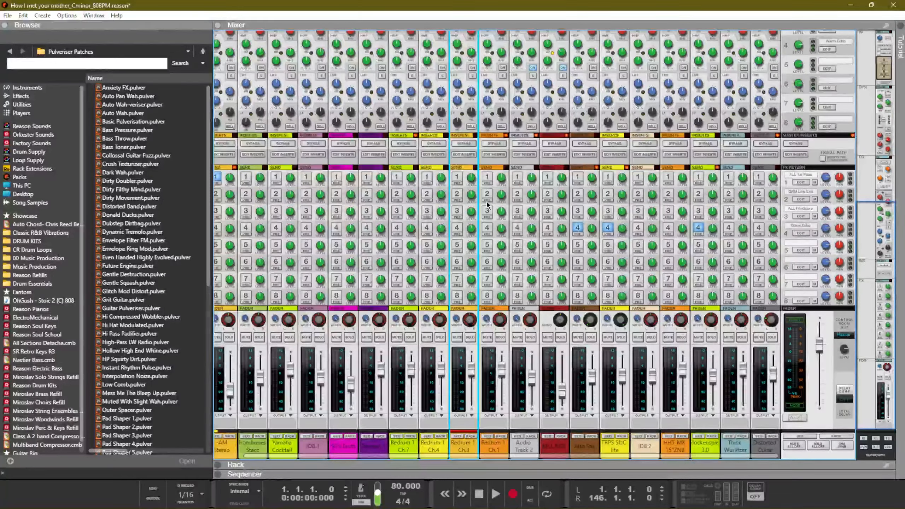
{"action": "left_click", "coordinate": [8, 15]}
{"action": "left_click", "coordinate": [45, 210]}
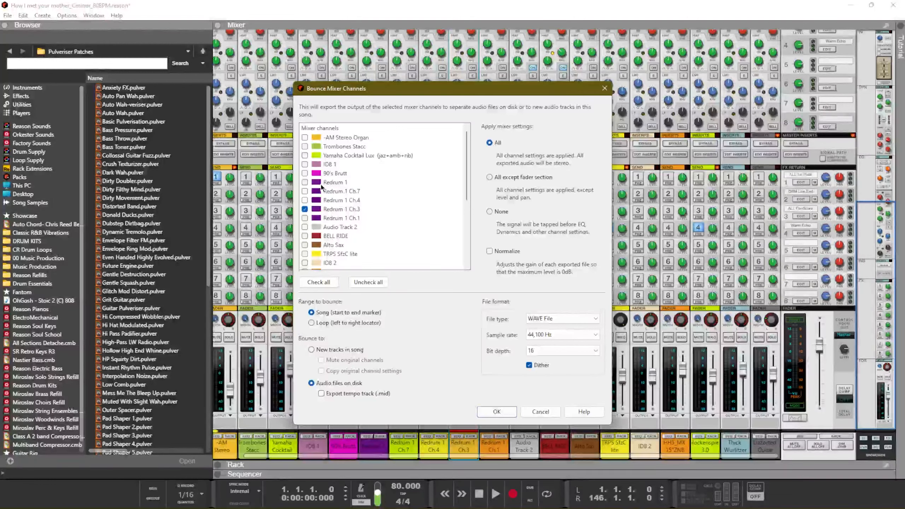
{"action": "left_click", "coordinate": [305, 183]}
{"action": "left_click", "coordinate": [305, 183]}
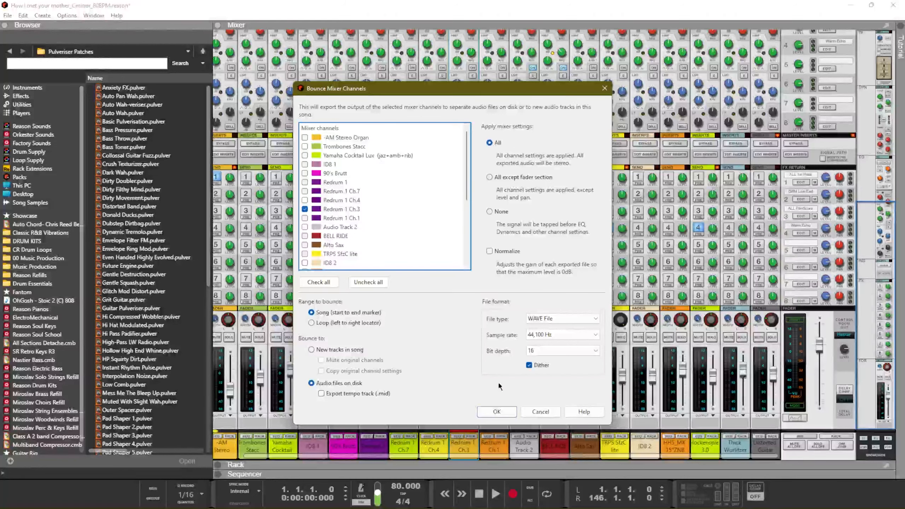
{"action": "scroll", "coordinate": [355, 193], "scroll_direction": "down", "scroll_amount": 5}
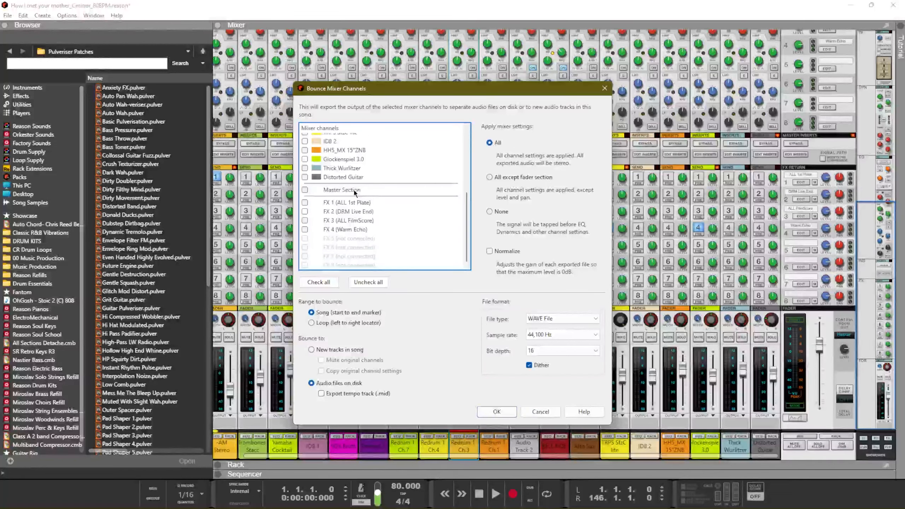
{"action": "scroll", "coordinate": [355, 192], "scroll_direction": "up", "scroll_amount": 5}
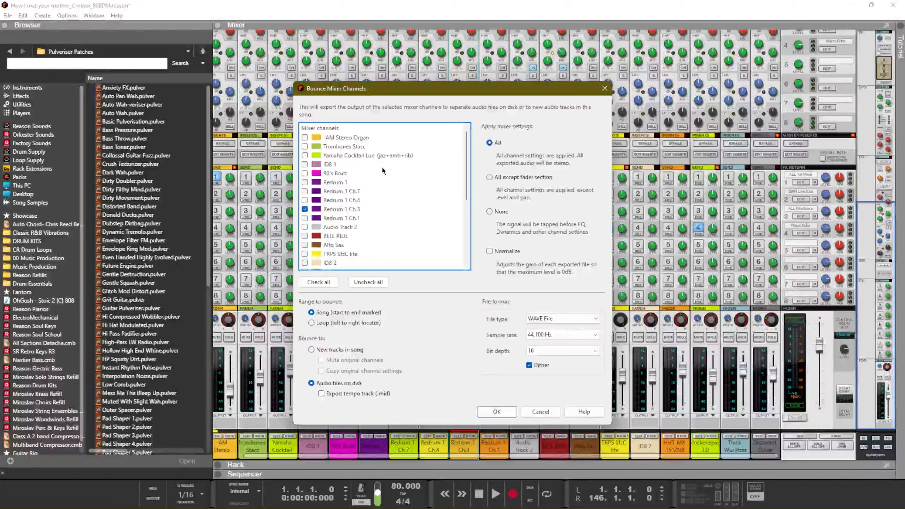